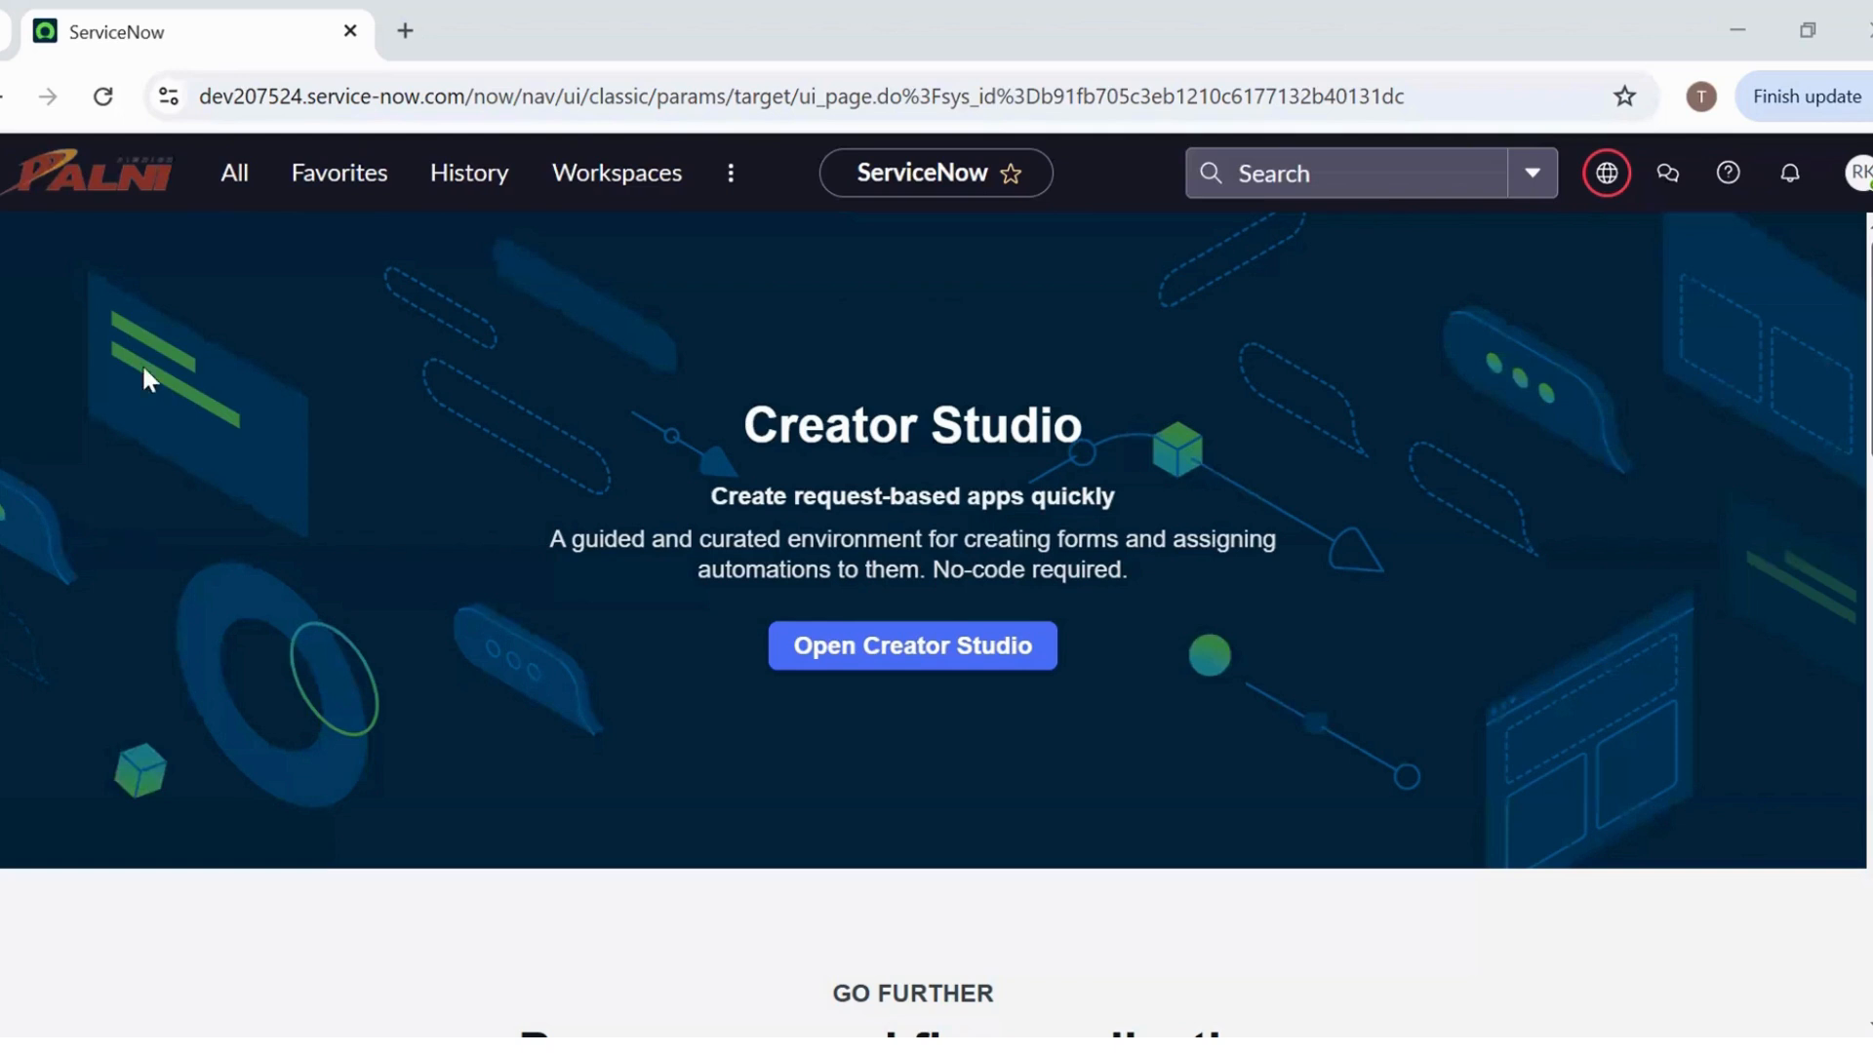
Find the Users list under User Administration and open the record of DemoUser002
click(234, 174)
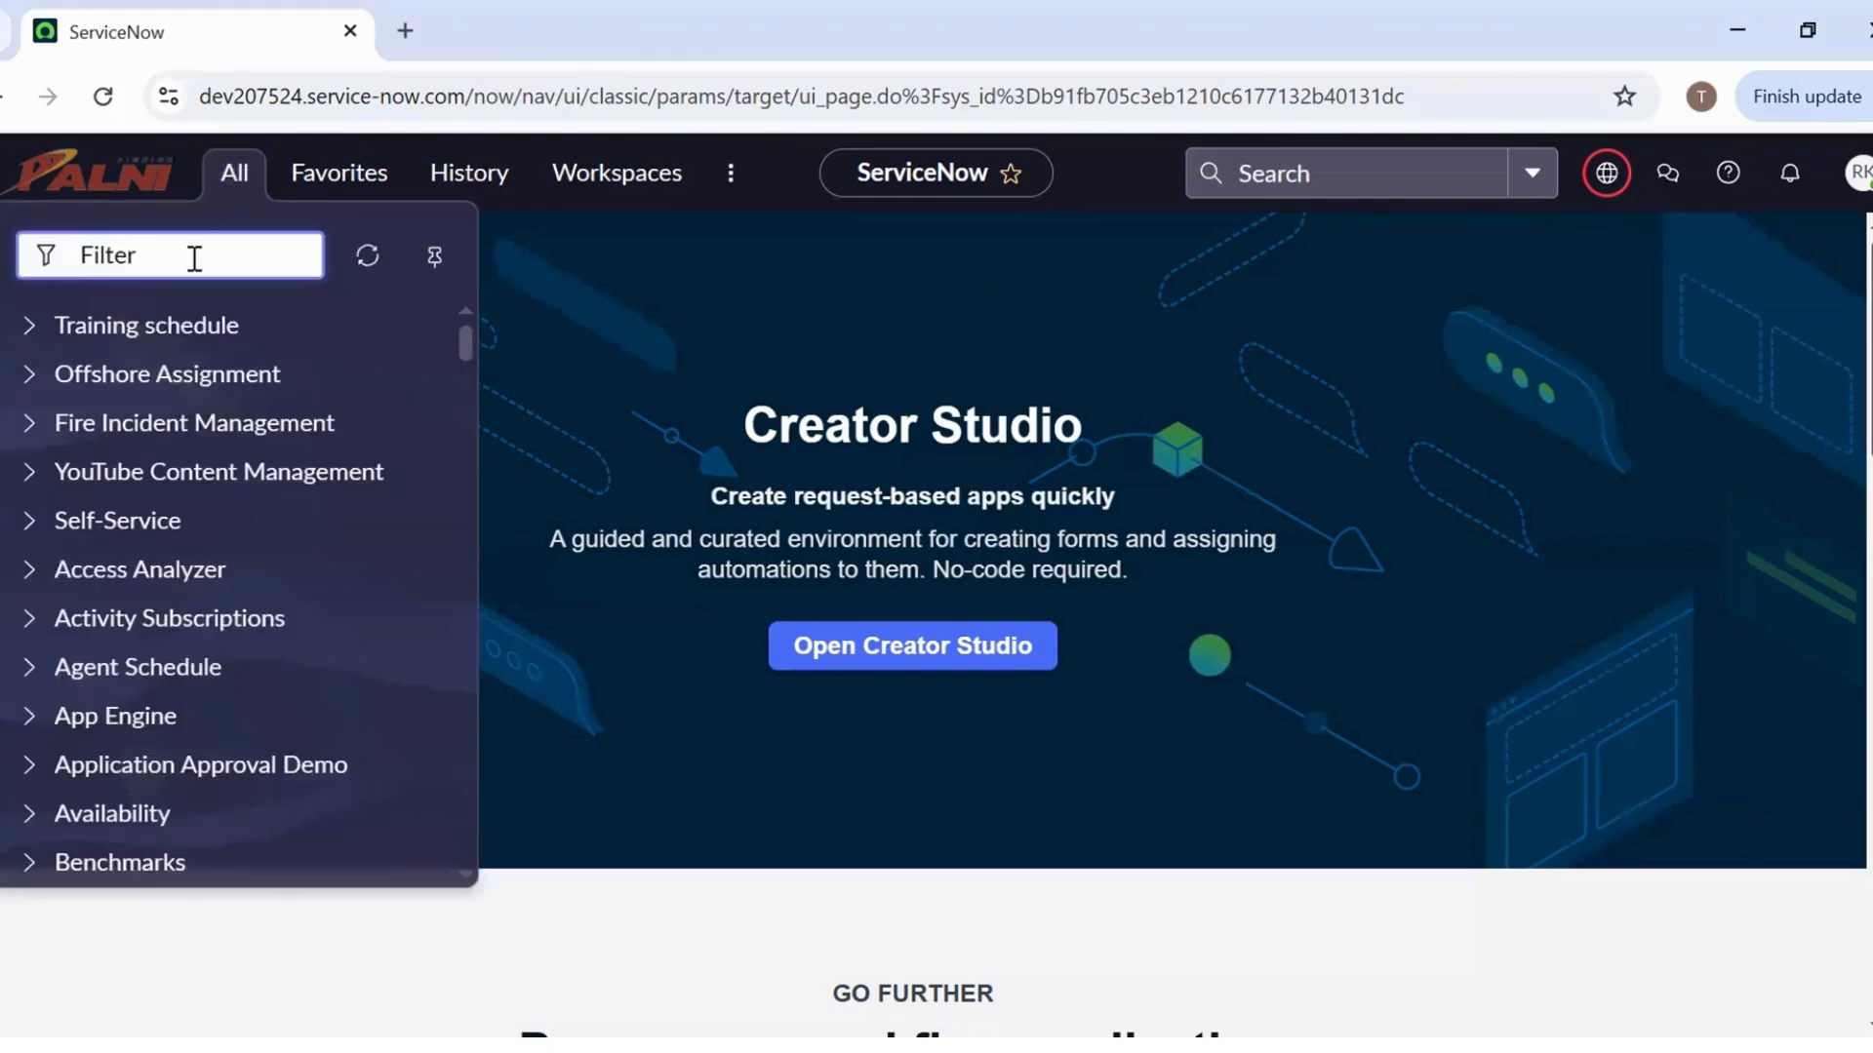
text(us)
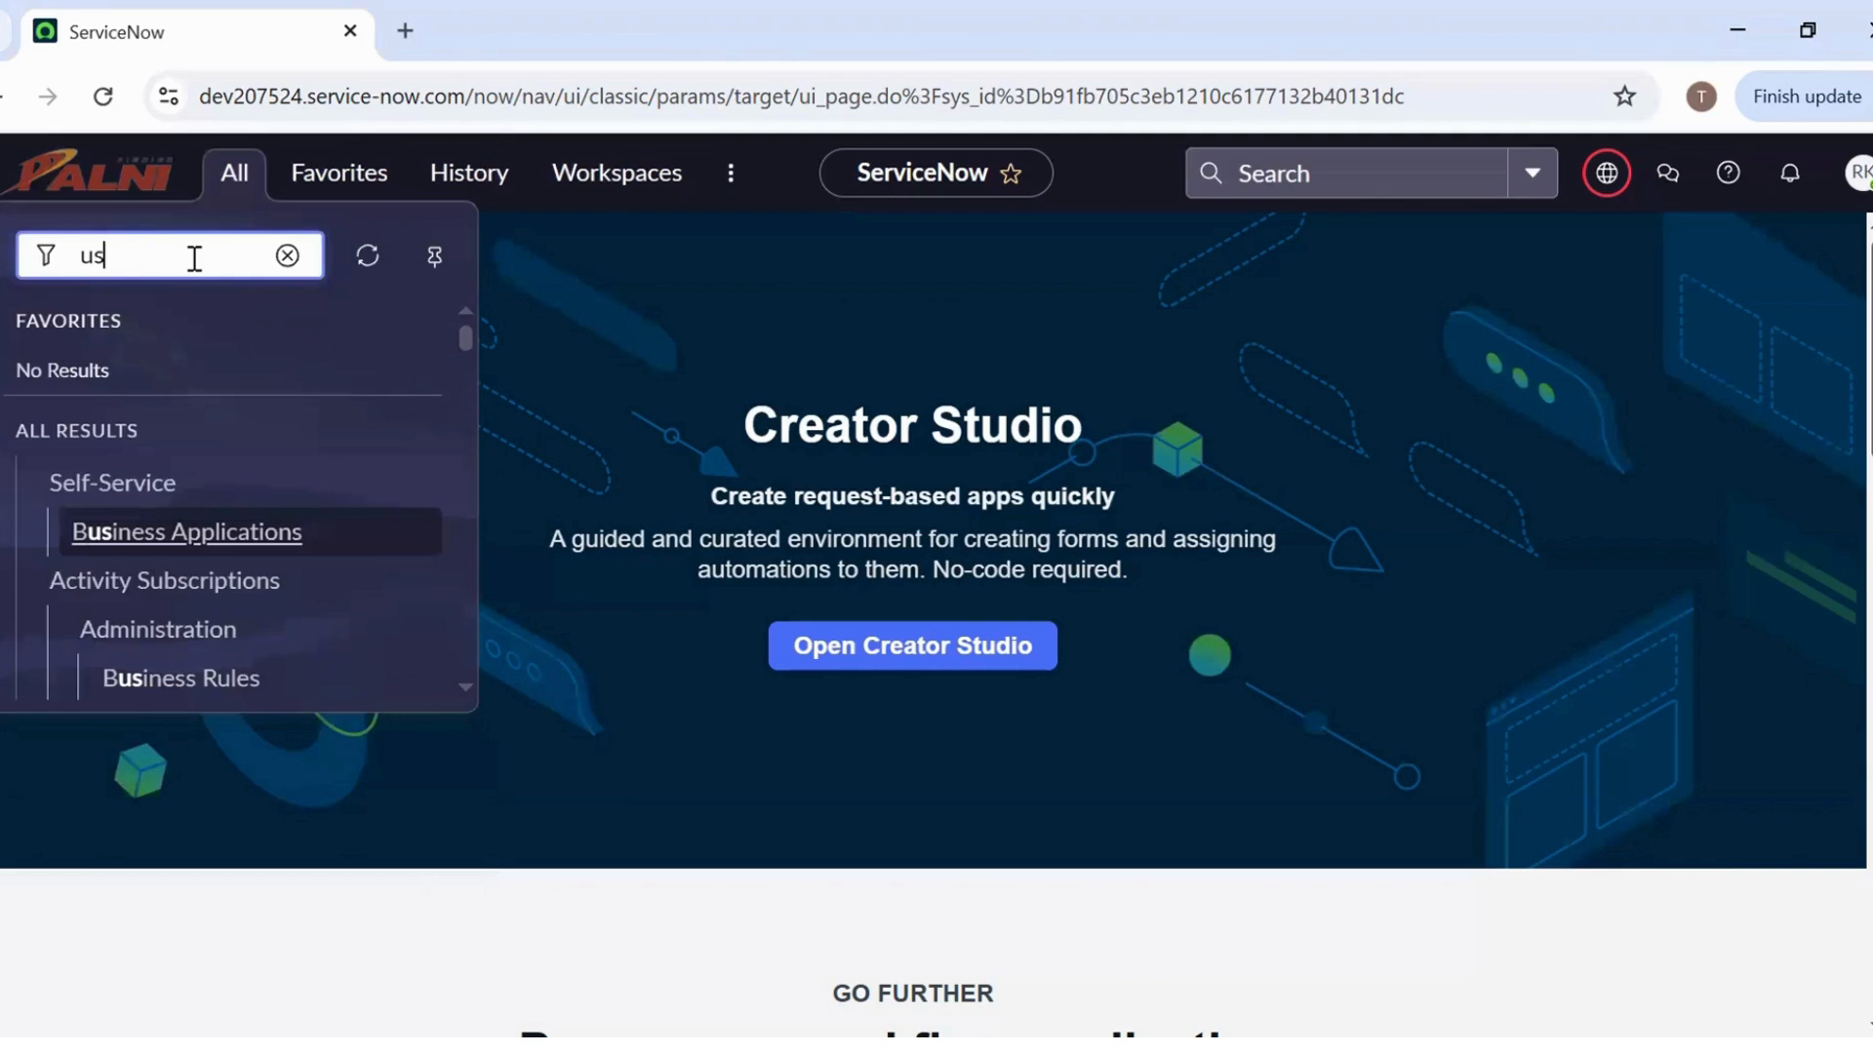
text(er ad)
scroll(132, 590, down, 1)
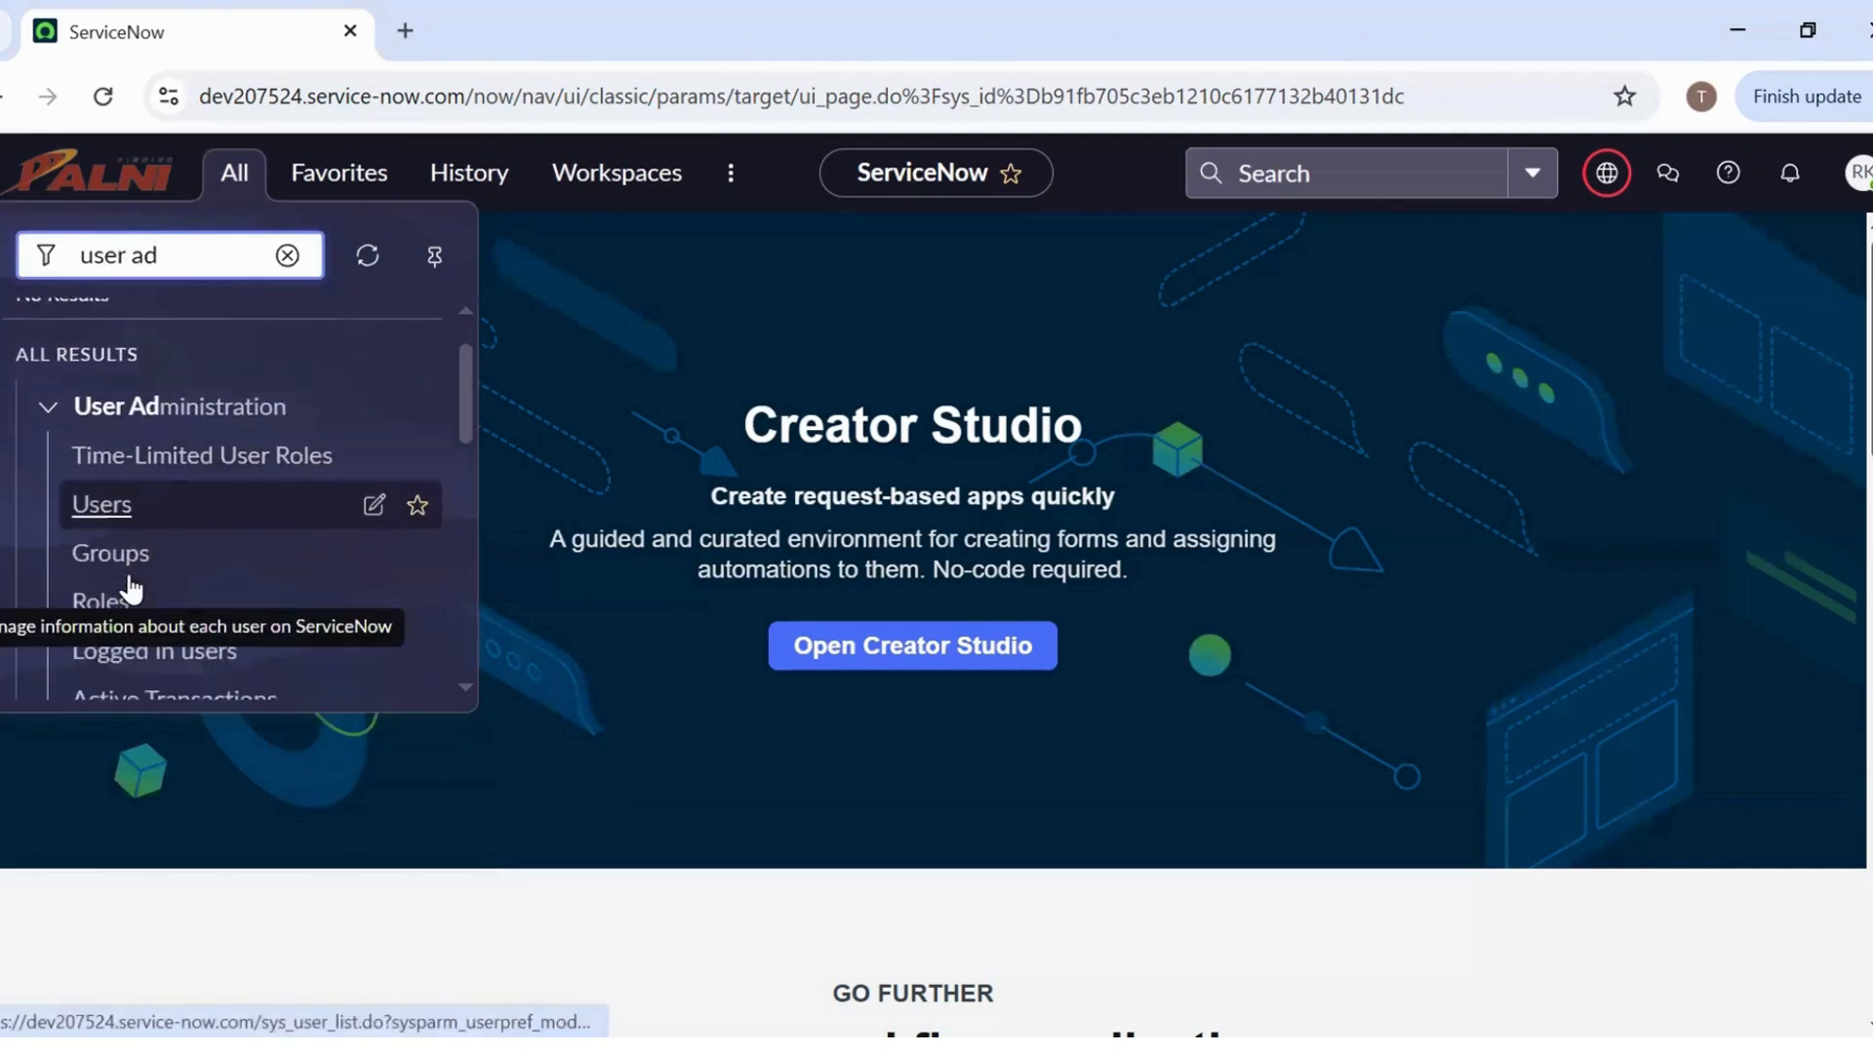
scroll(131, 590, down, 1)
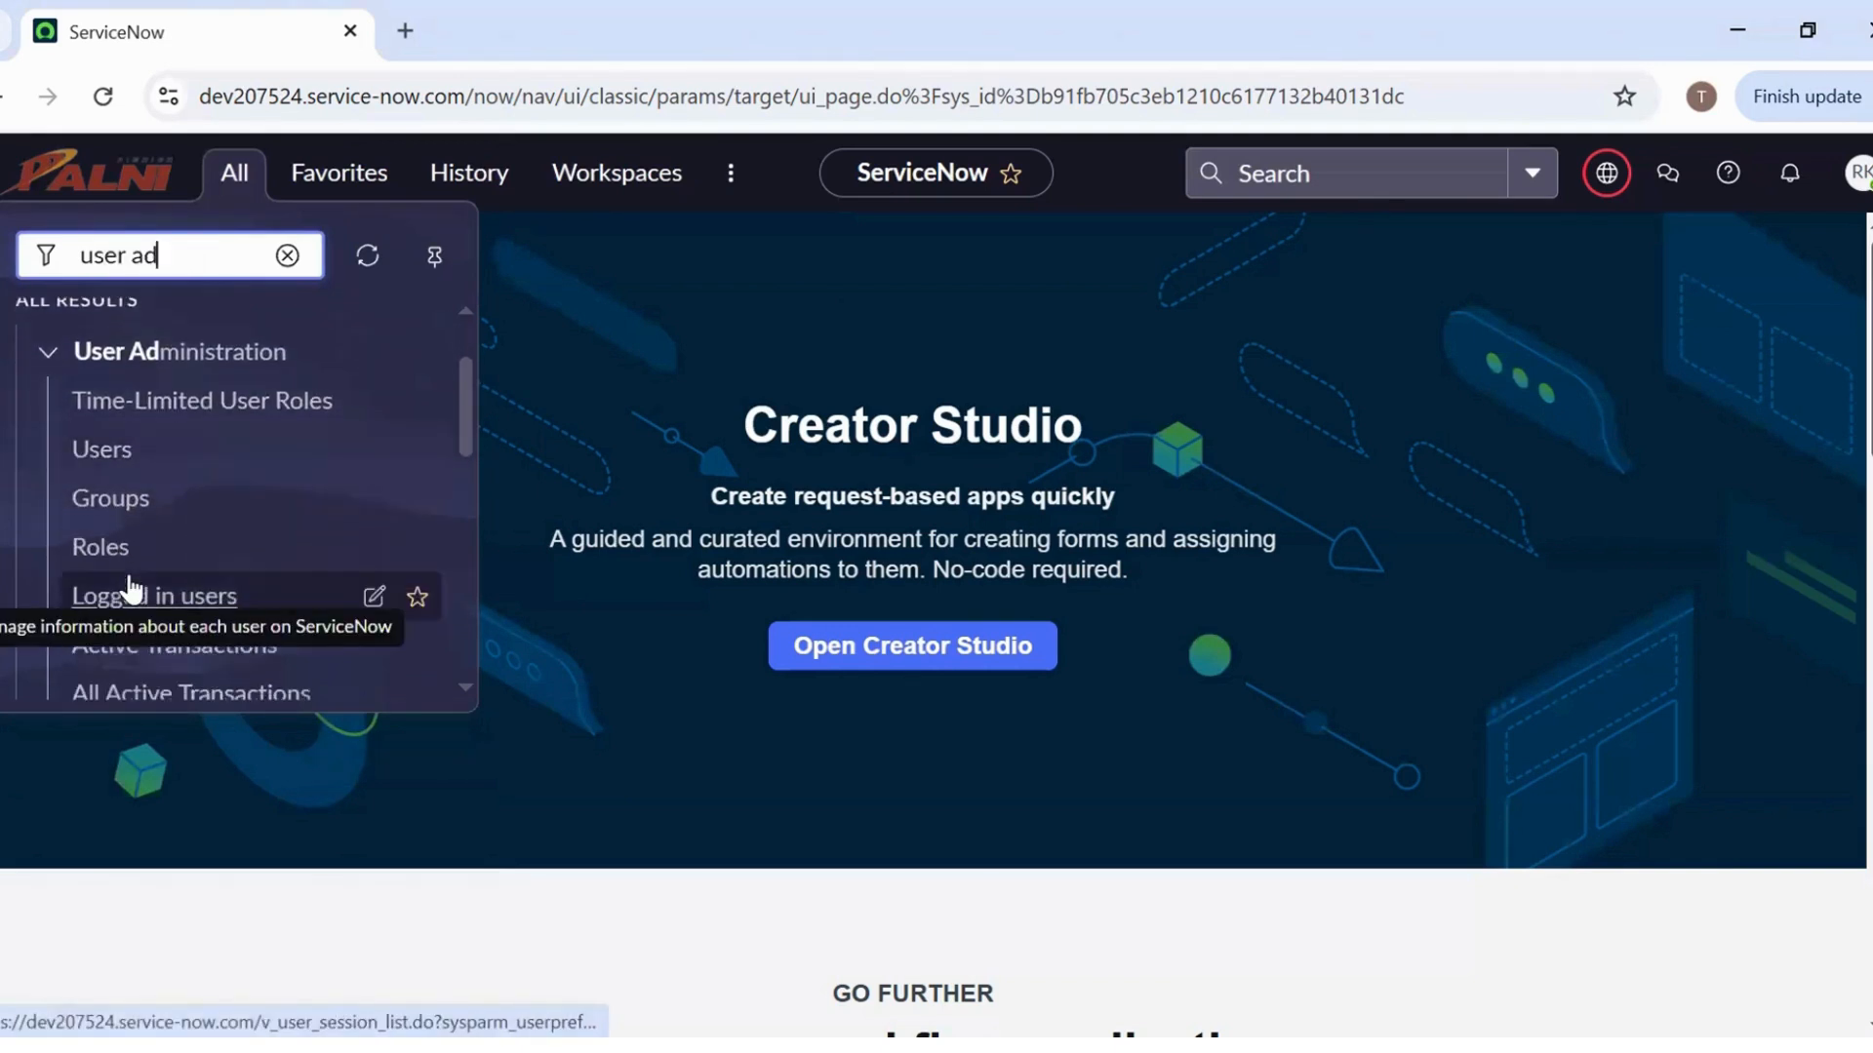
click(95, 451)
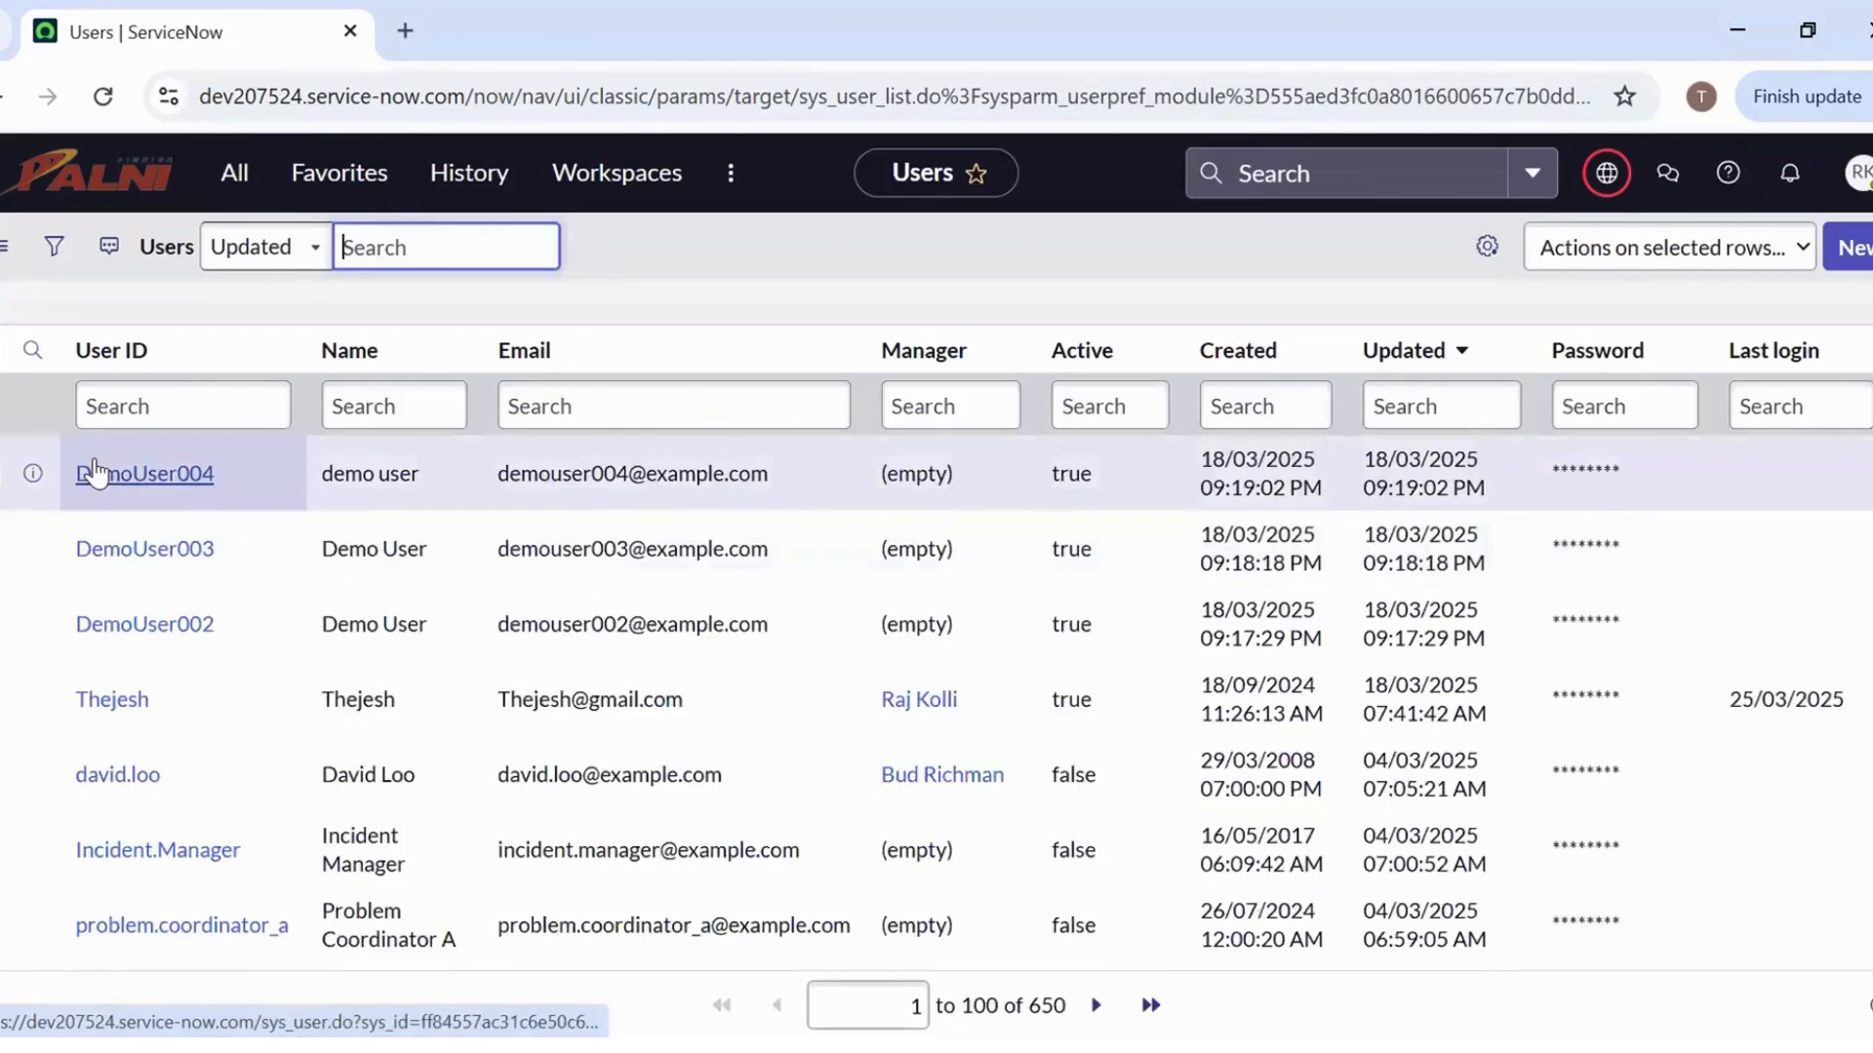
click(174, 626)
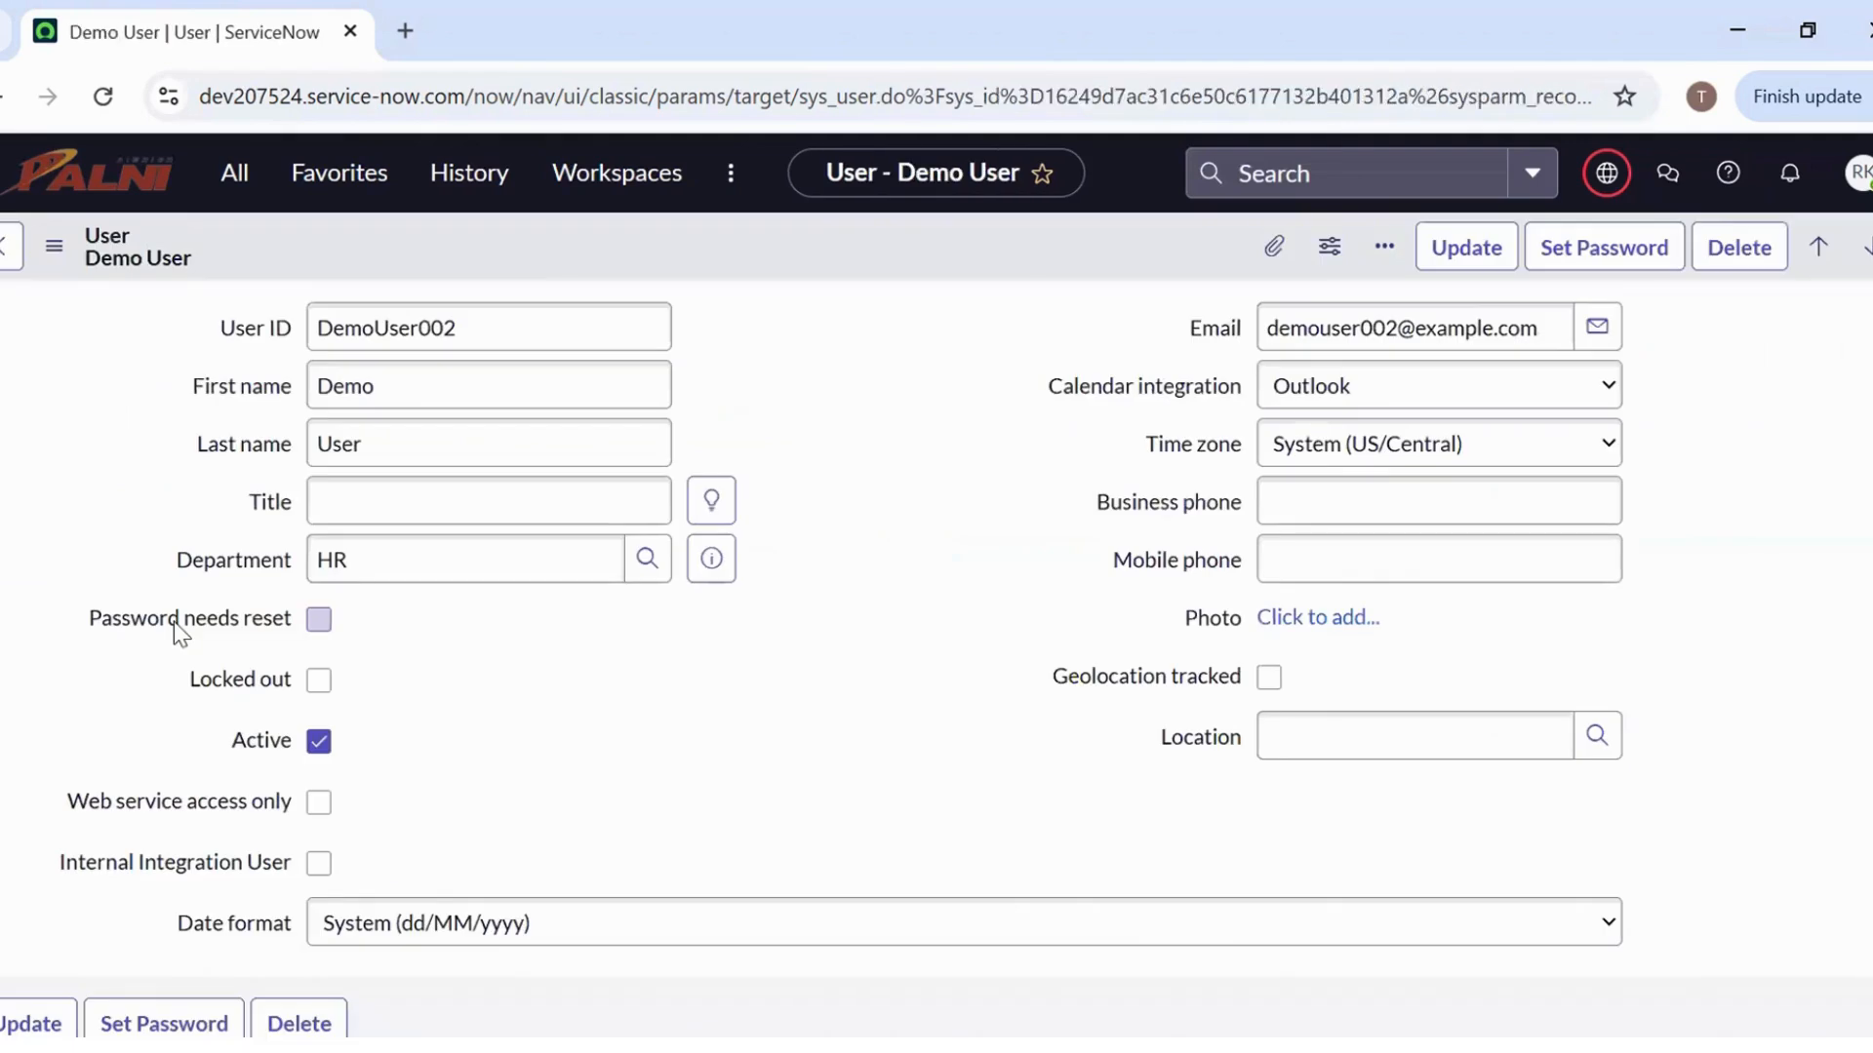
Add the scrum_master role to DemoUser002's roles list and save it
scroll(174, 622, down, 8)
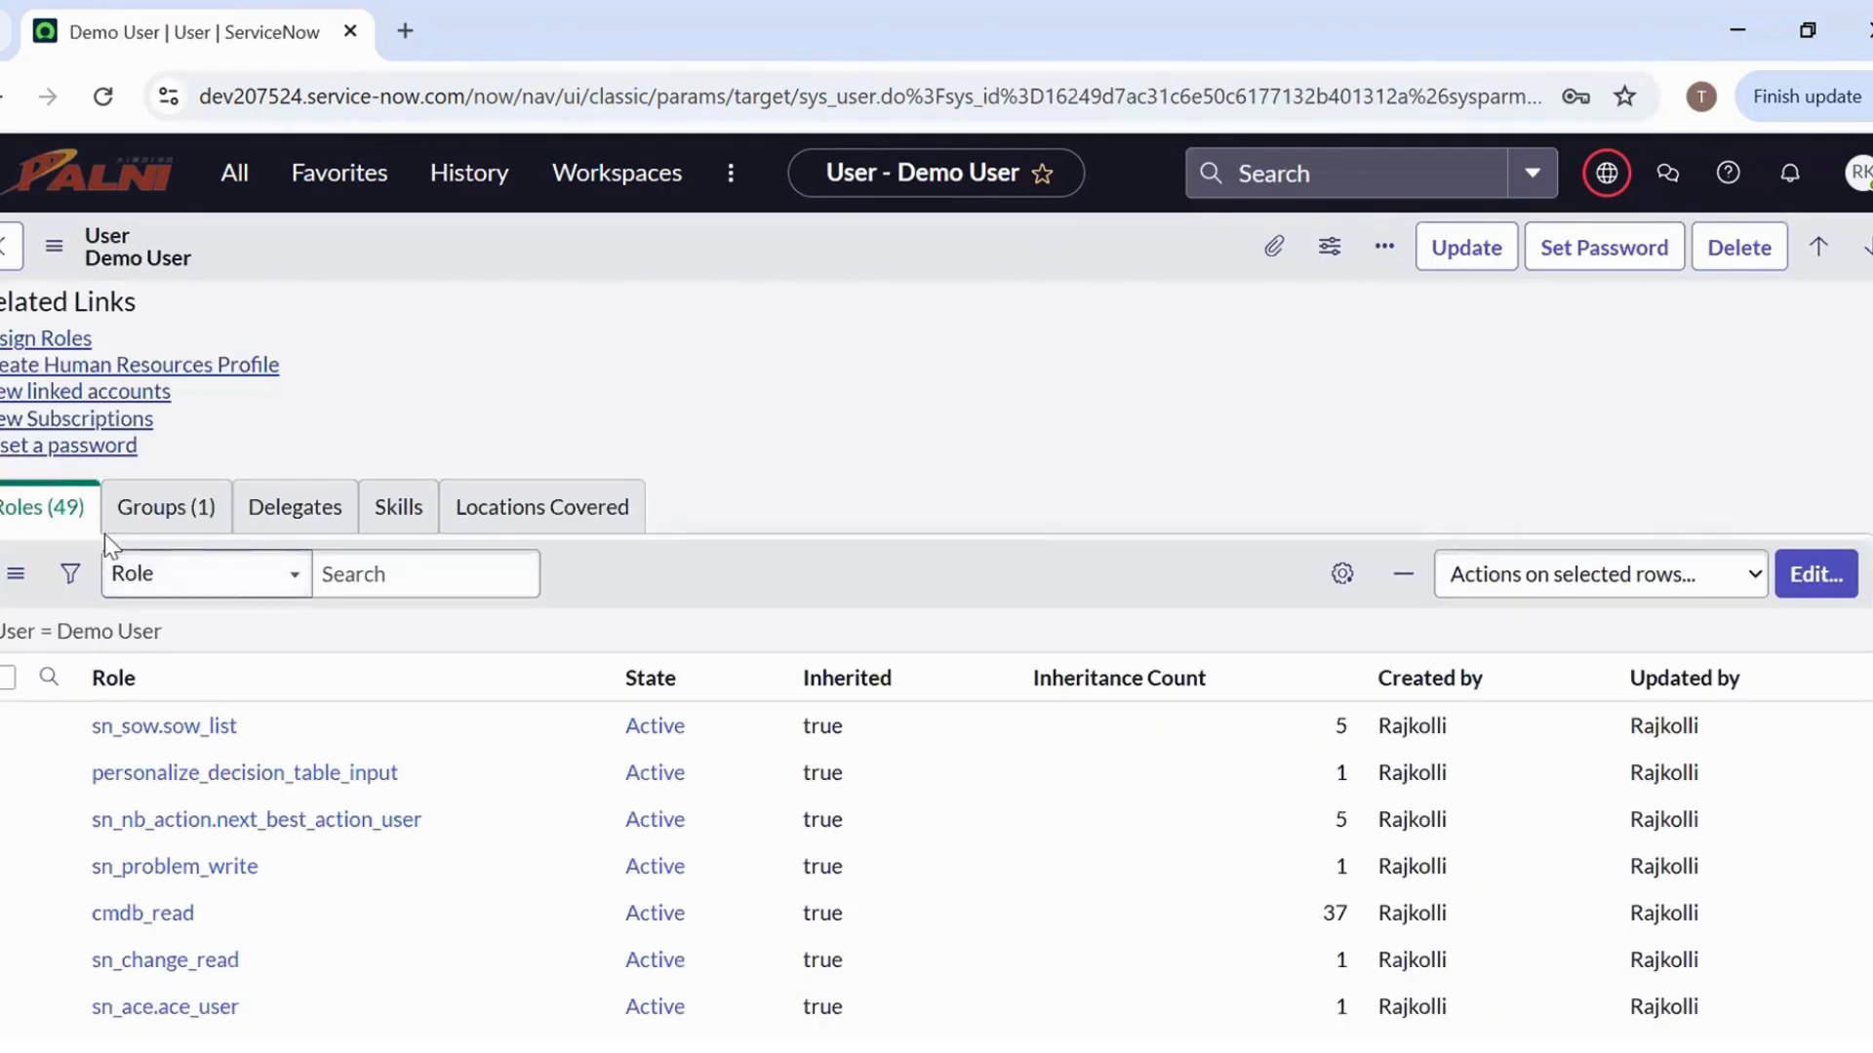
scroll(104, 535, down, 3)
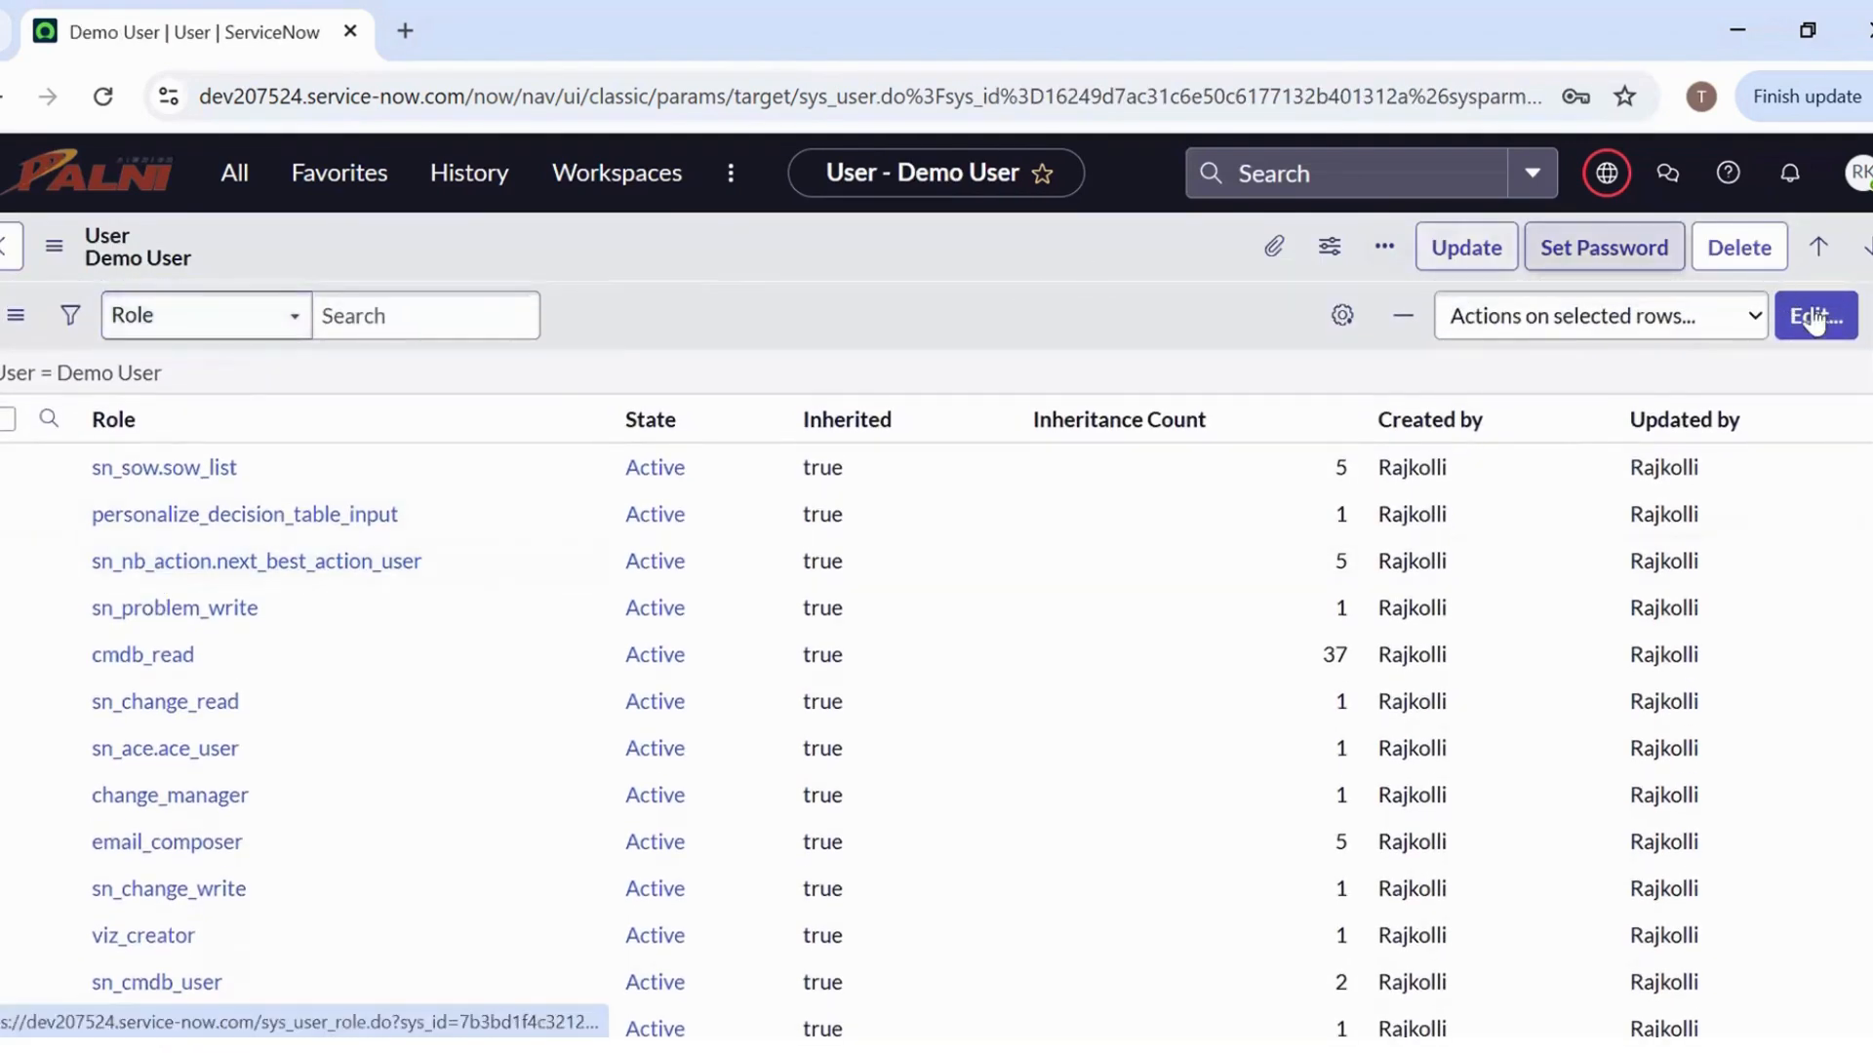
click(1851, 318)
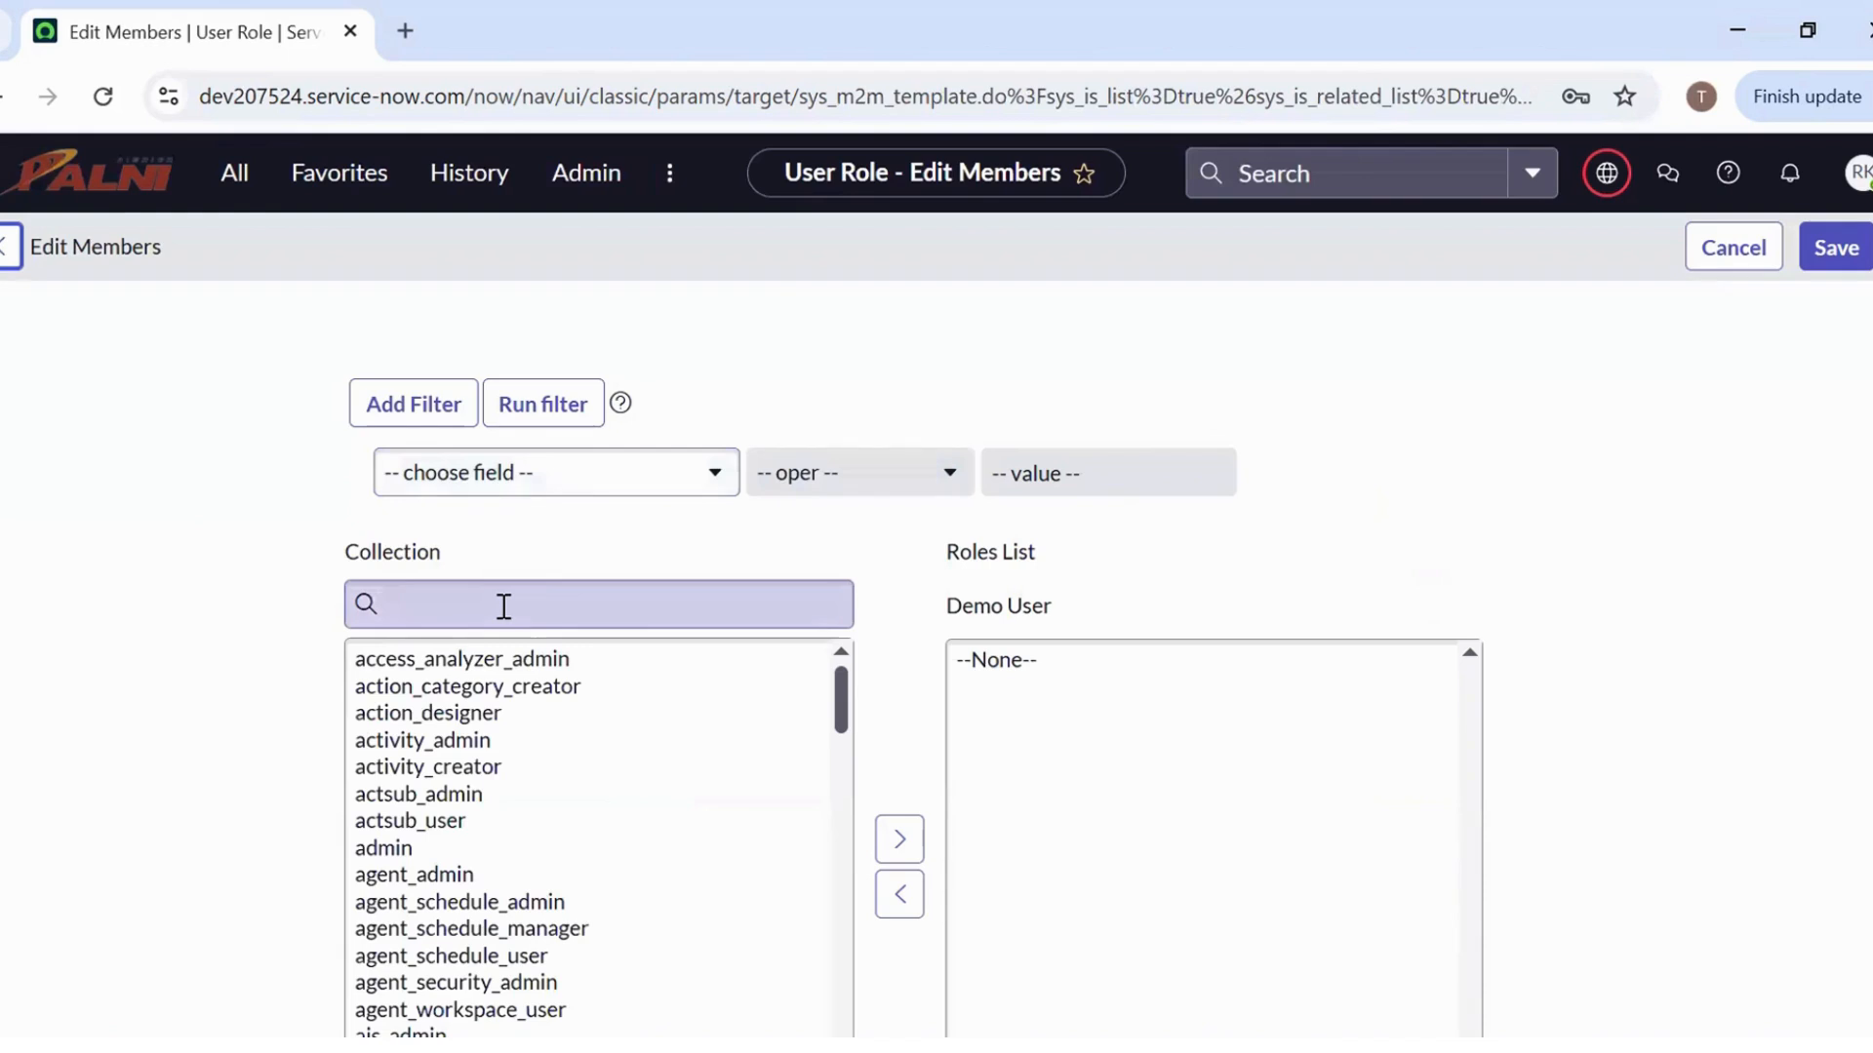
click(503, 606)
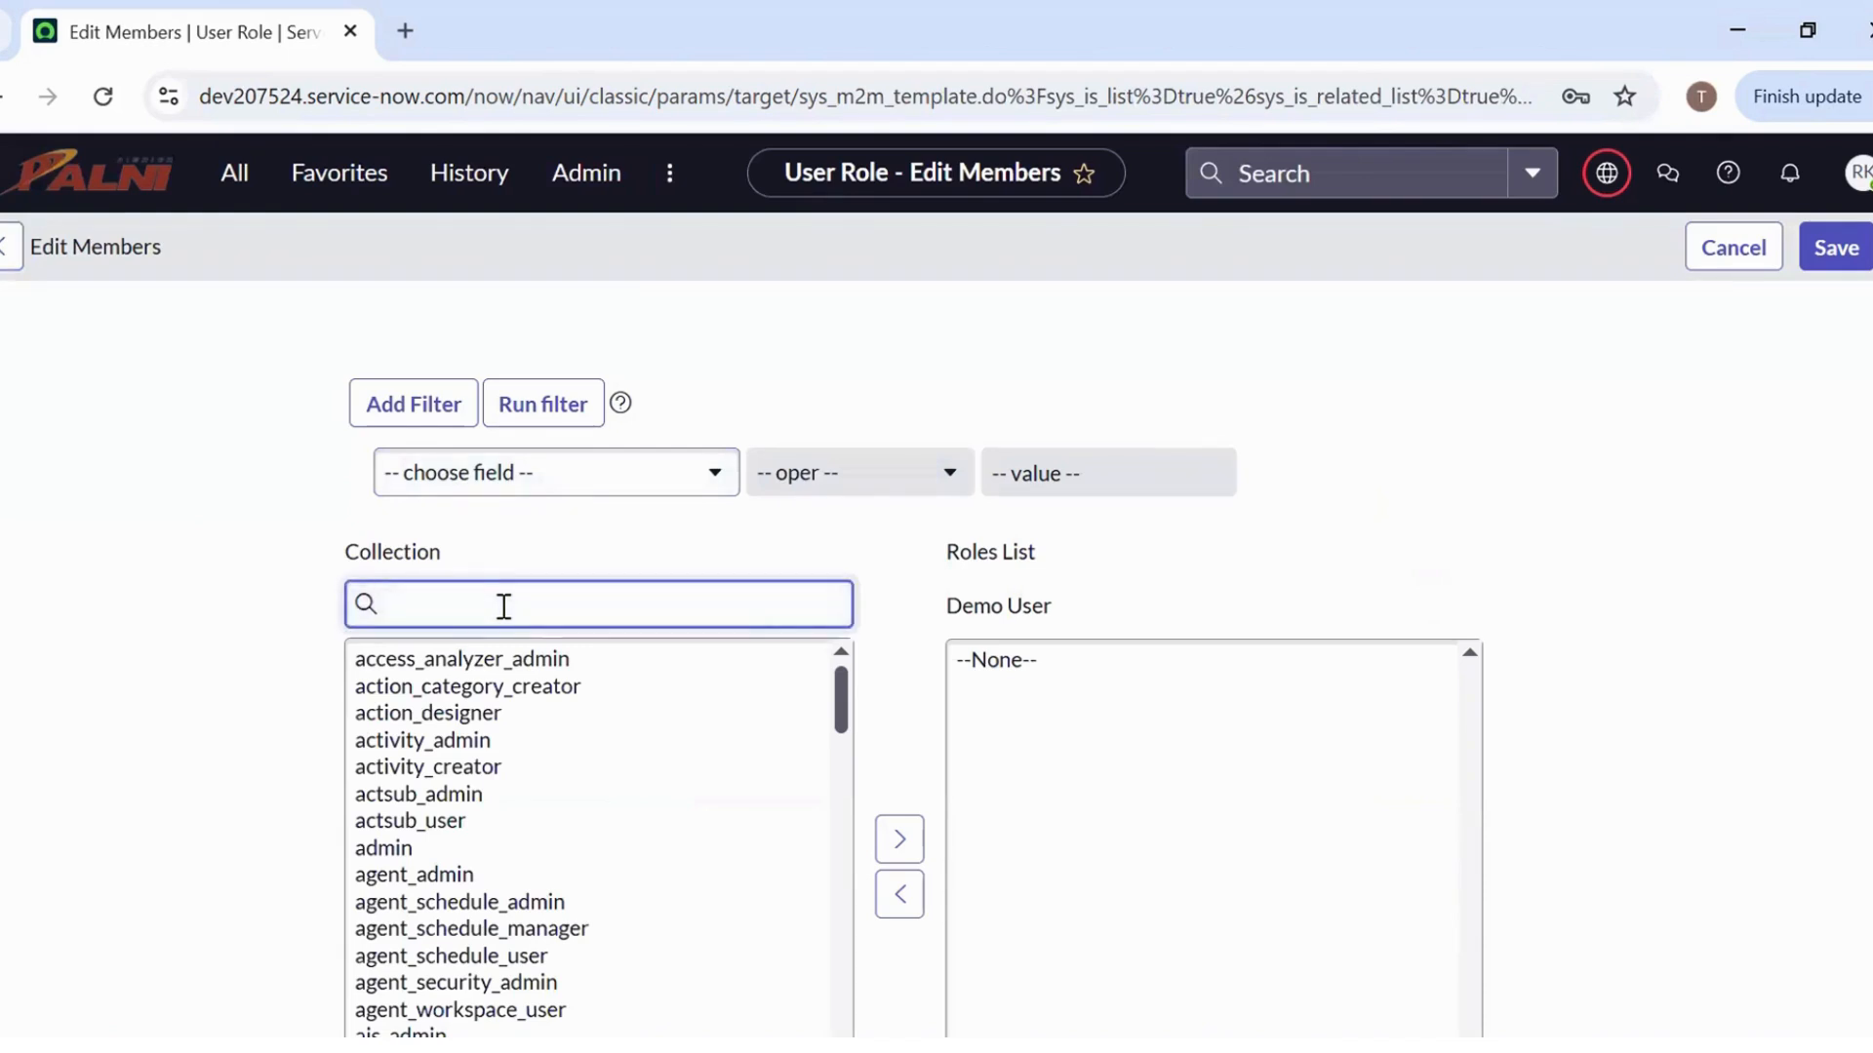
text(scrum)
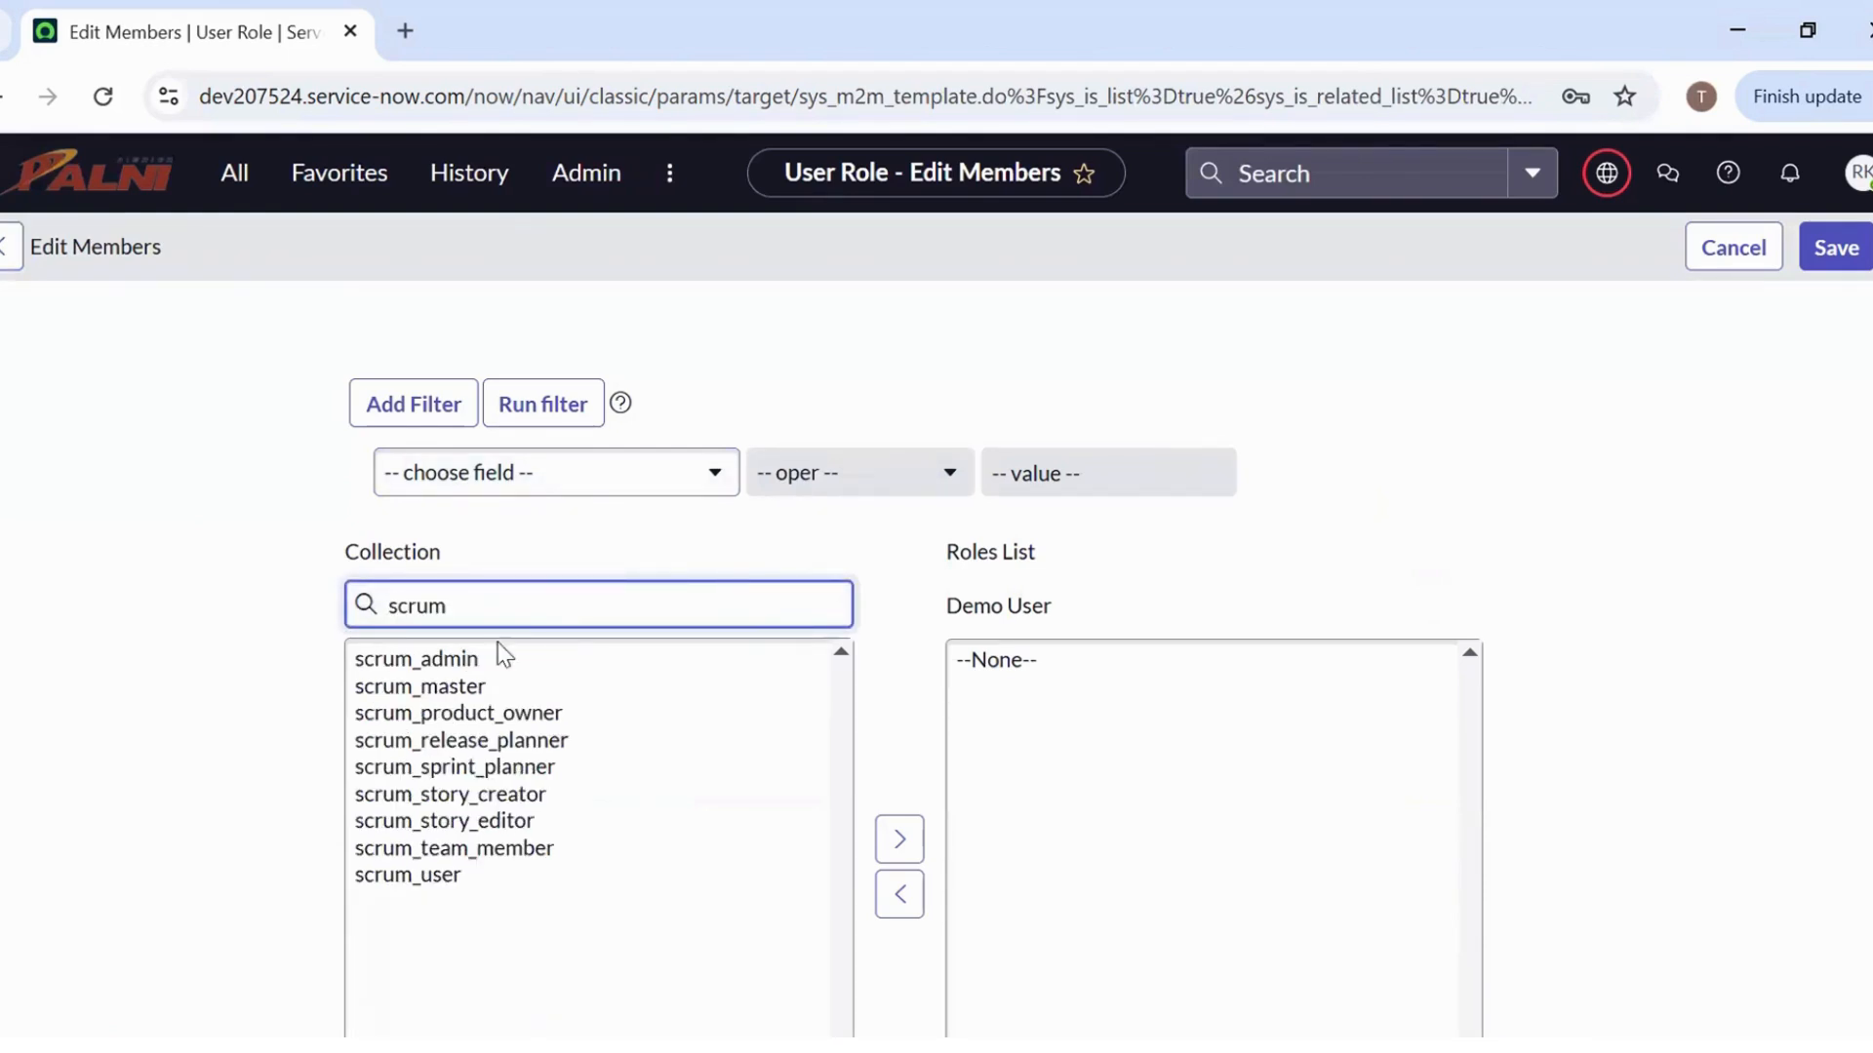
click(471, 689)
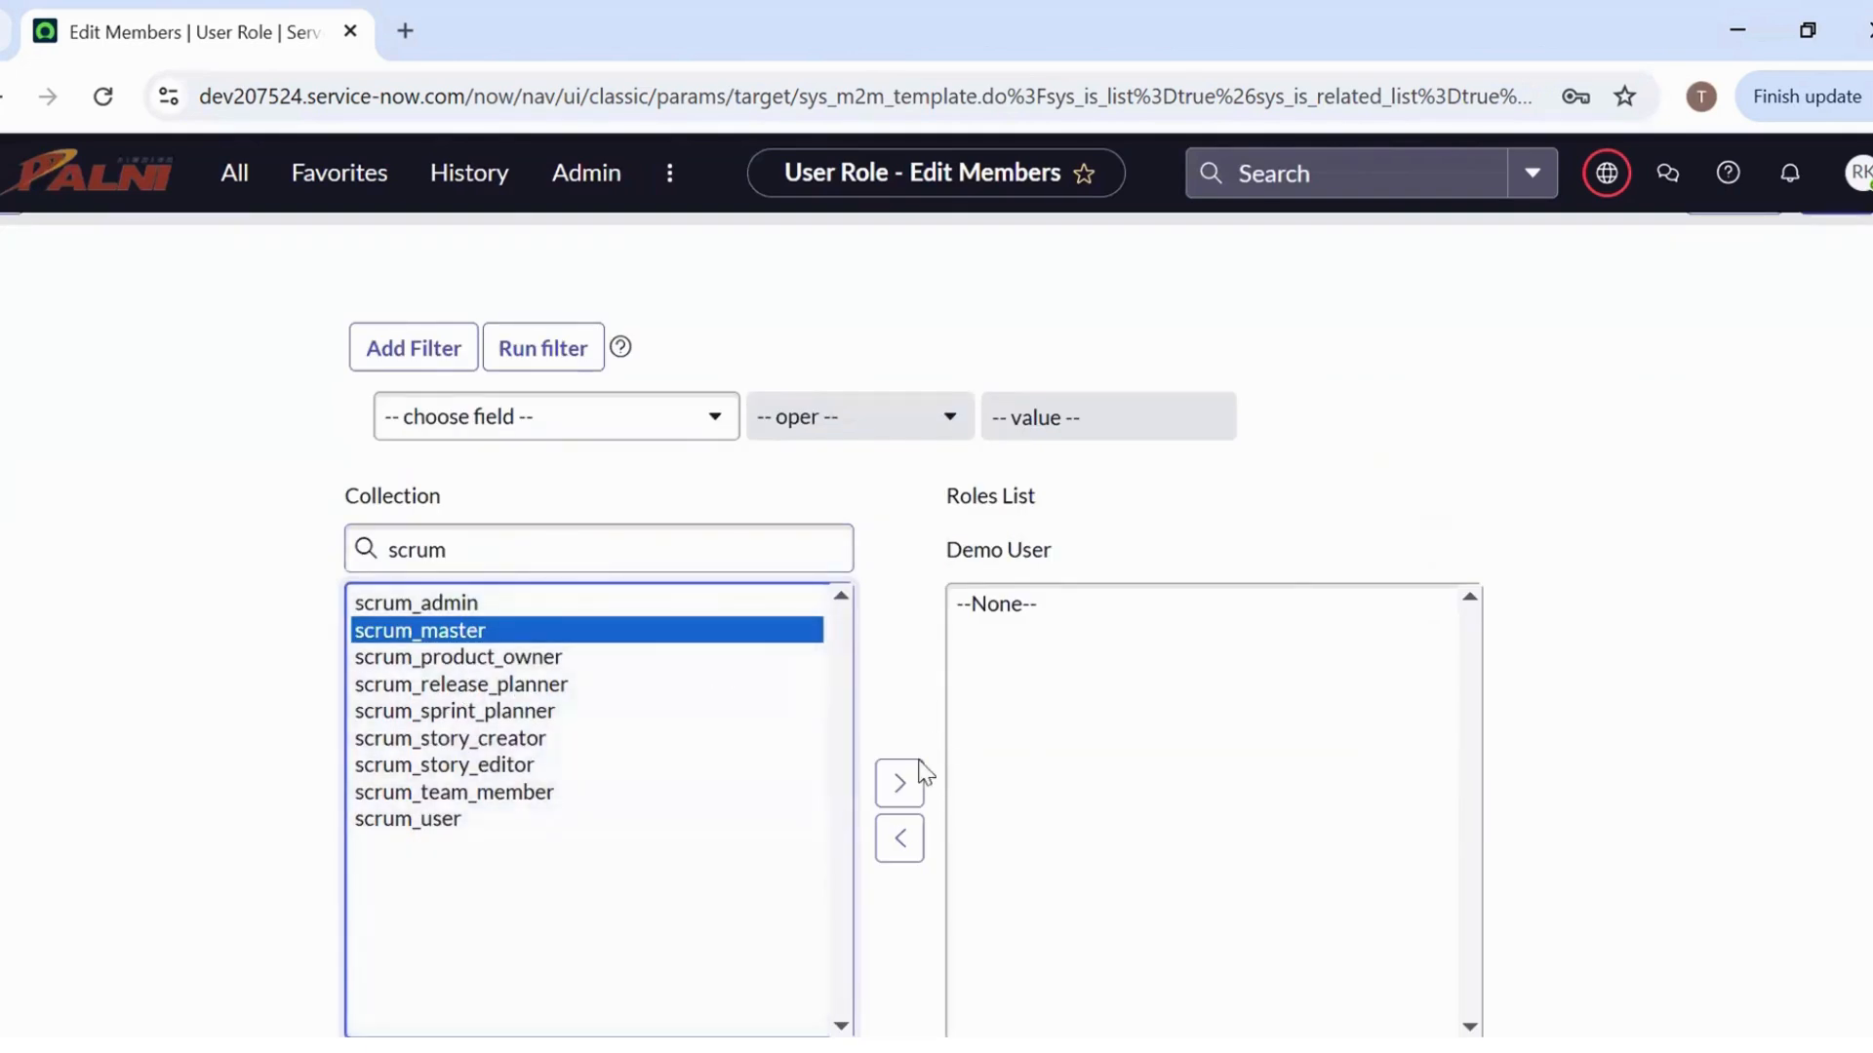
scroll(898, 812, down, 1)
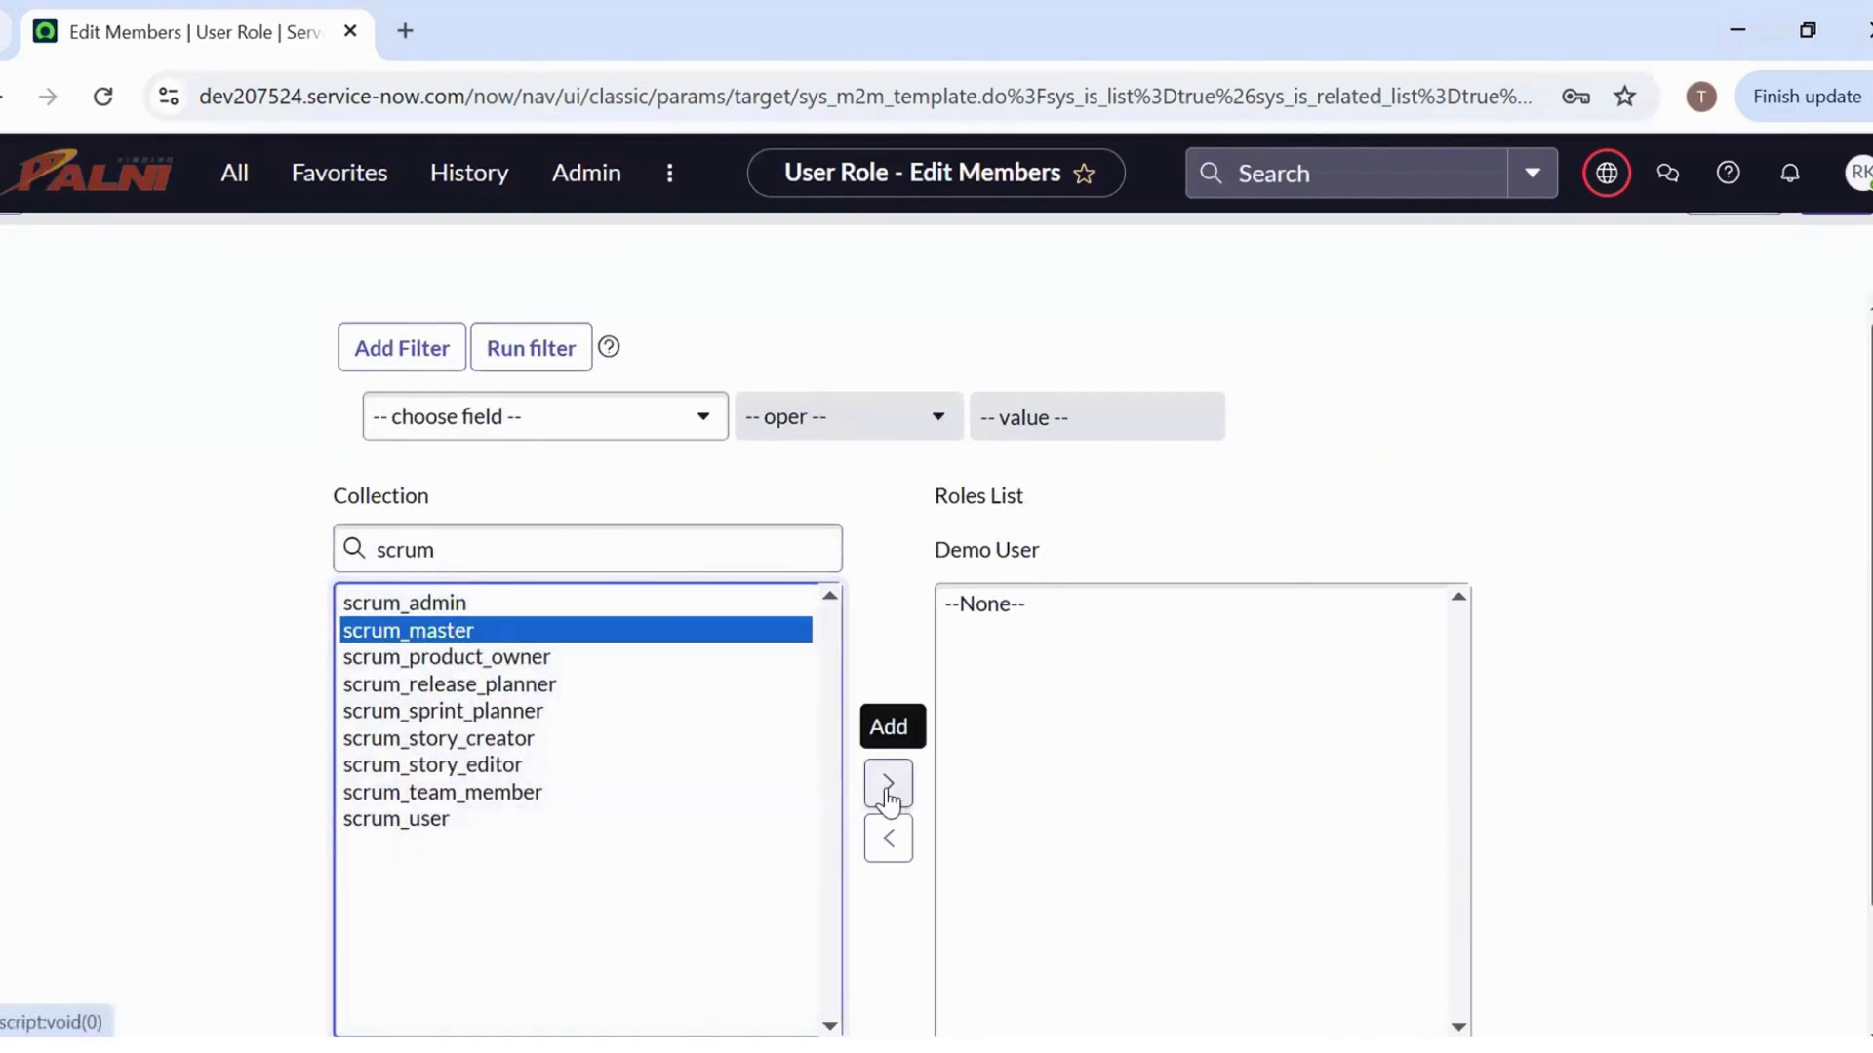
click(888, 792)
scroll(1578, 680, down, 2)
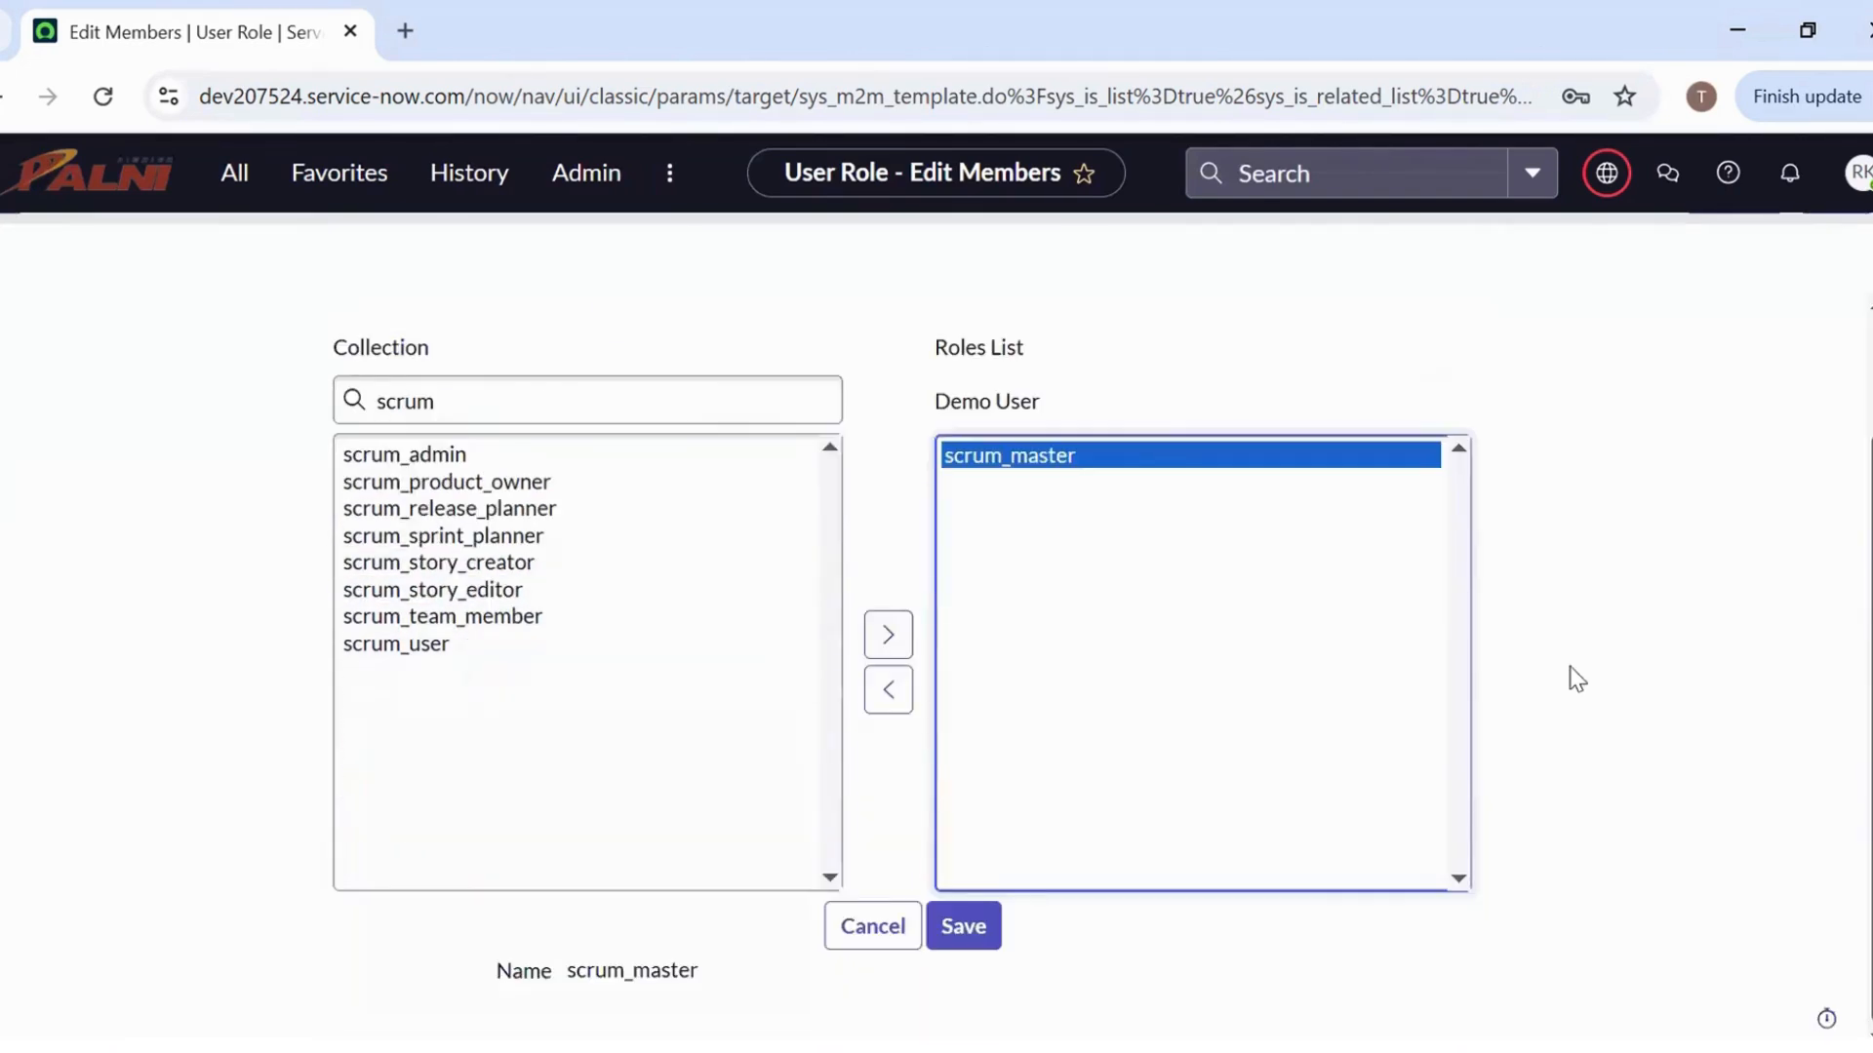
click(979, 944)
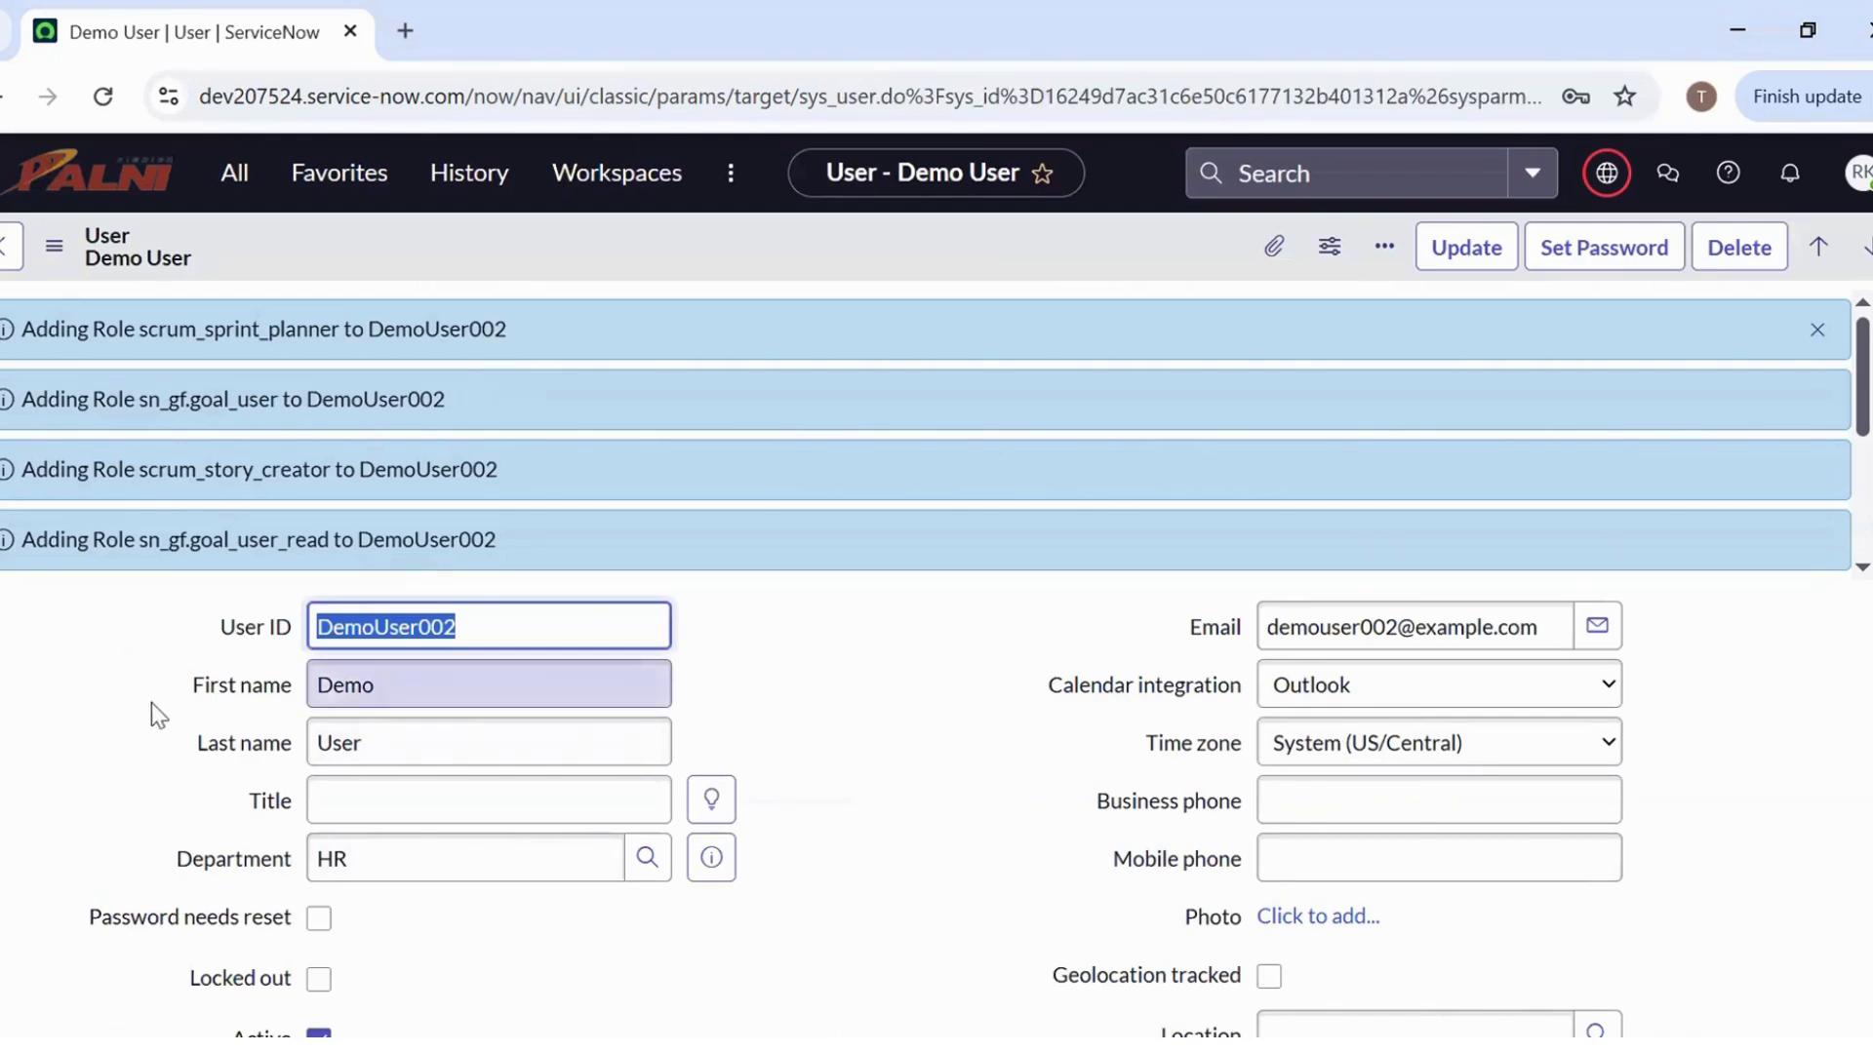
Remove the scrum_master role from DemoUser002's roles list, save it, and check the role removal messages
scroll(80, 723, down, 3)
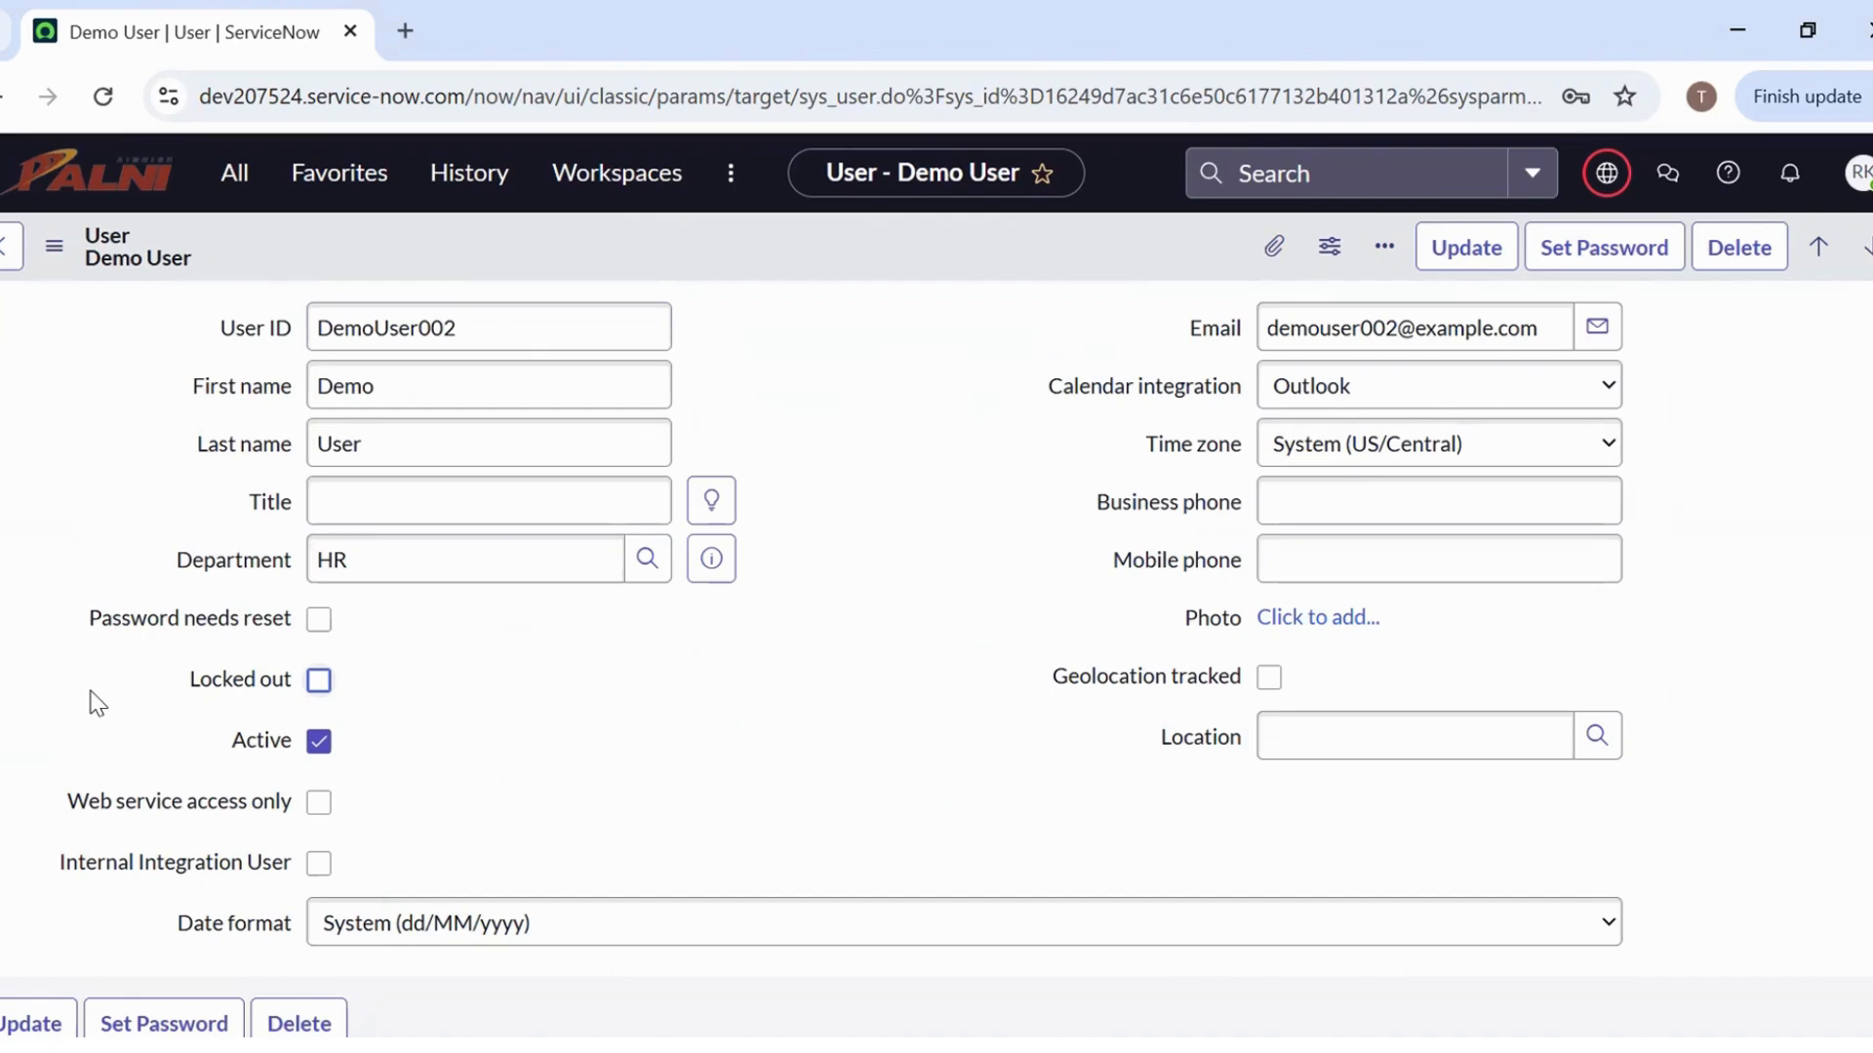
scroll(95, 702, down, 10)
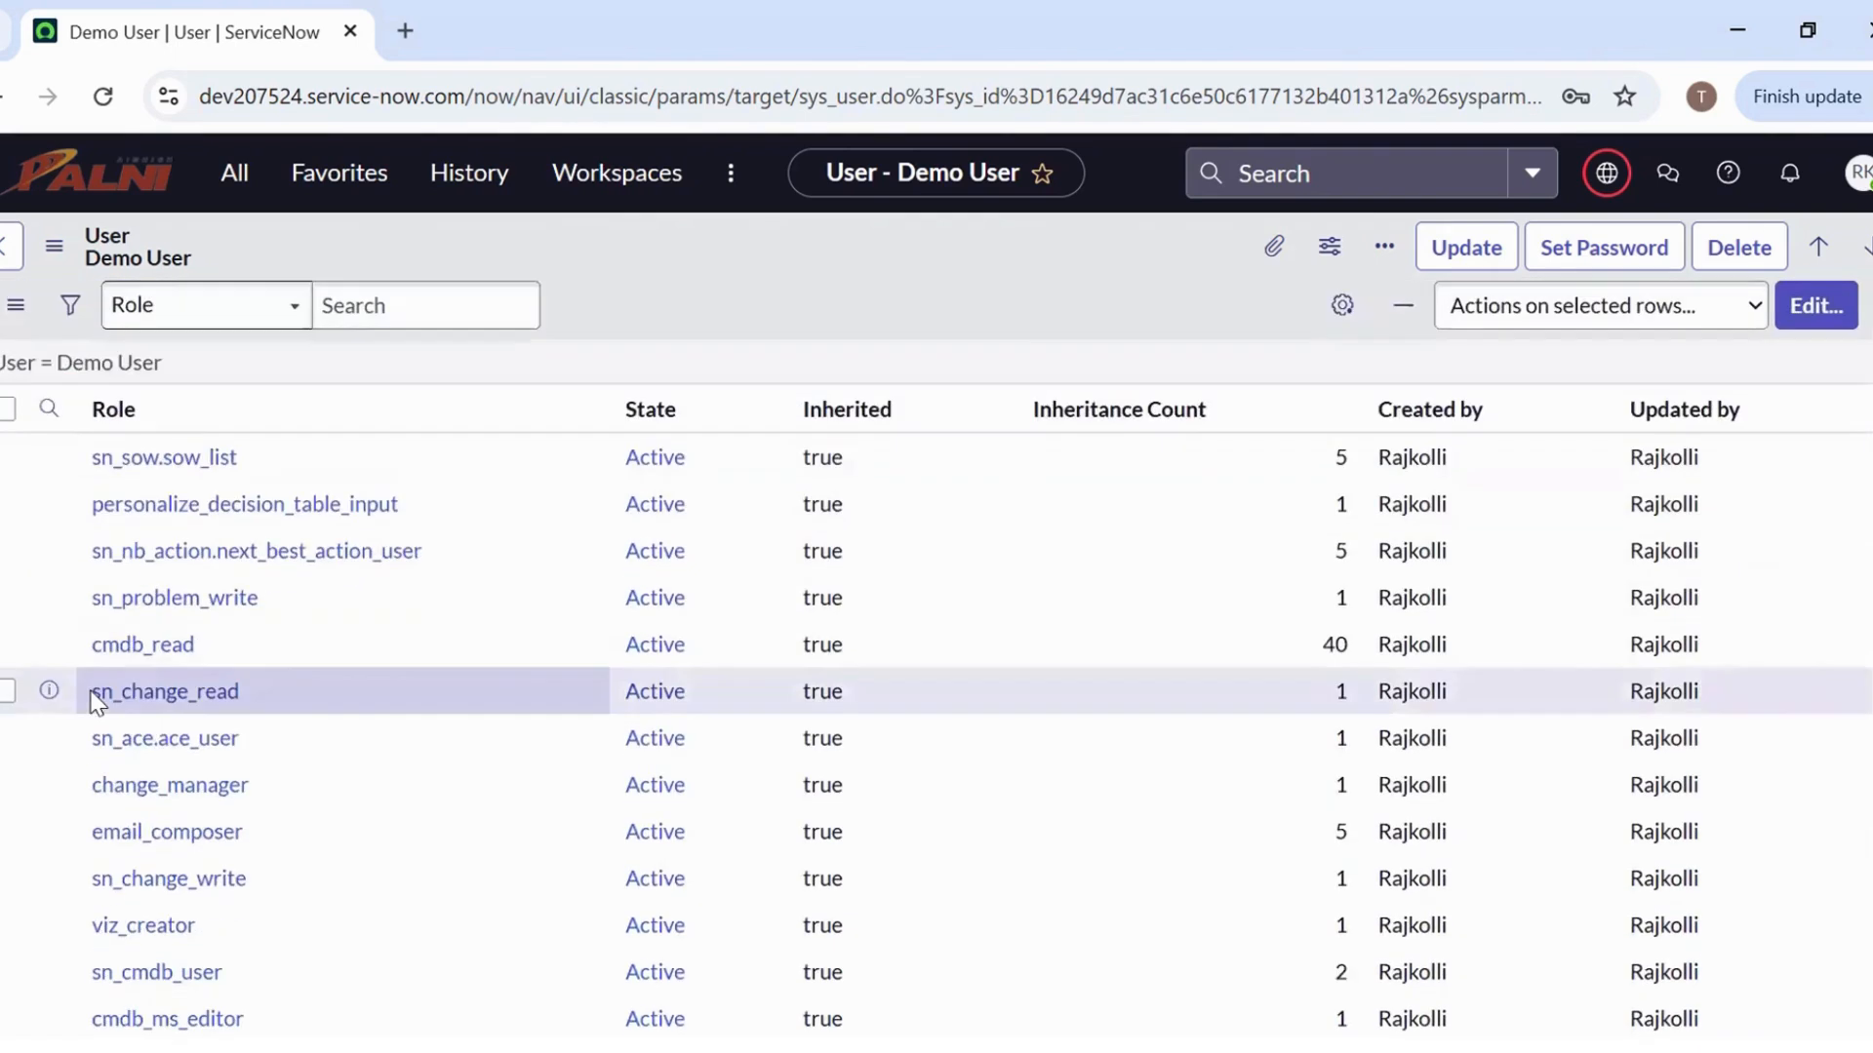
click(1815, 318)
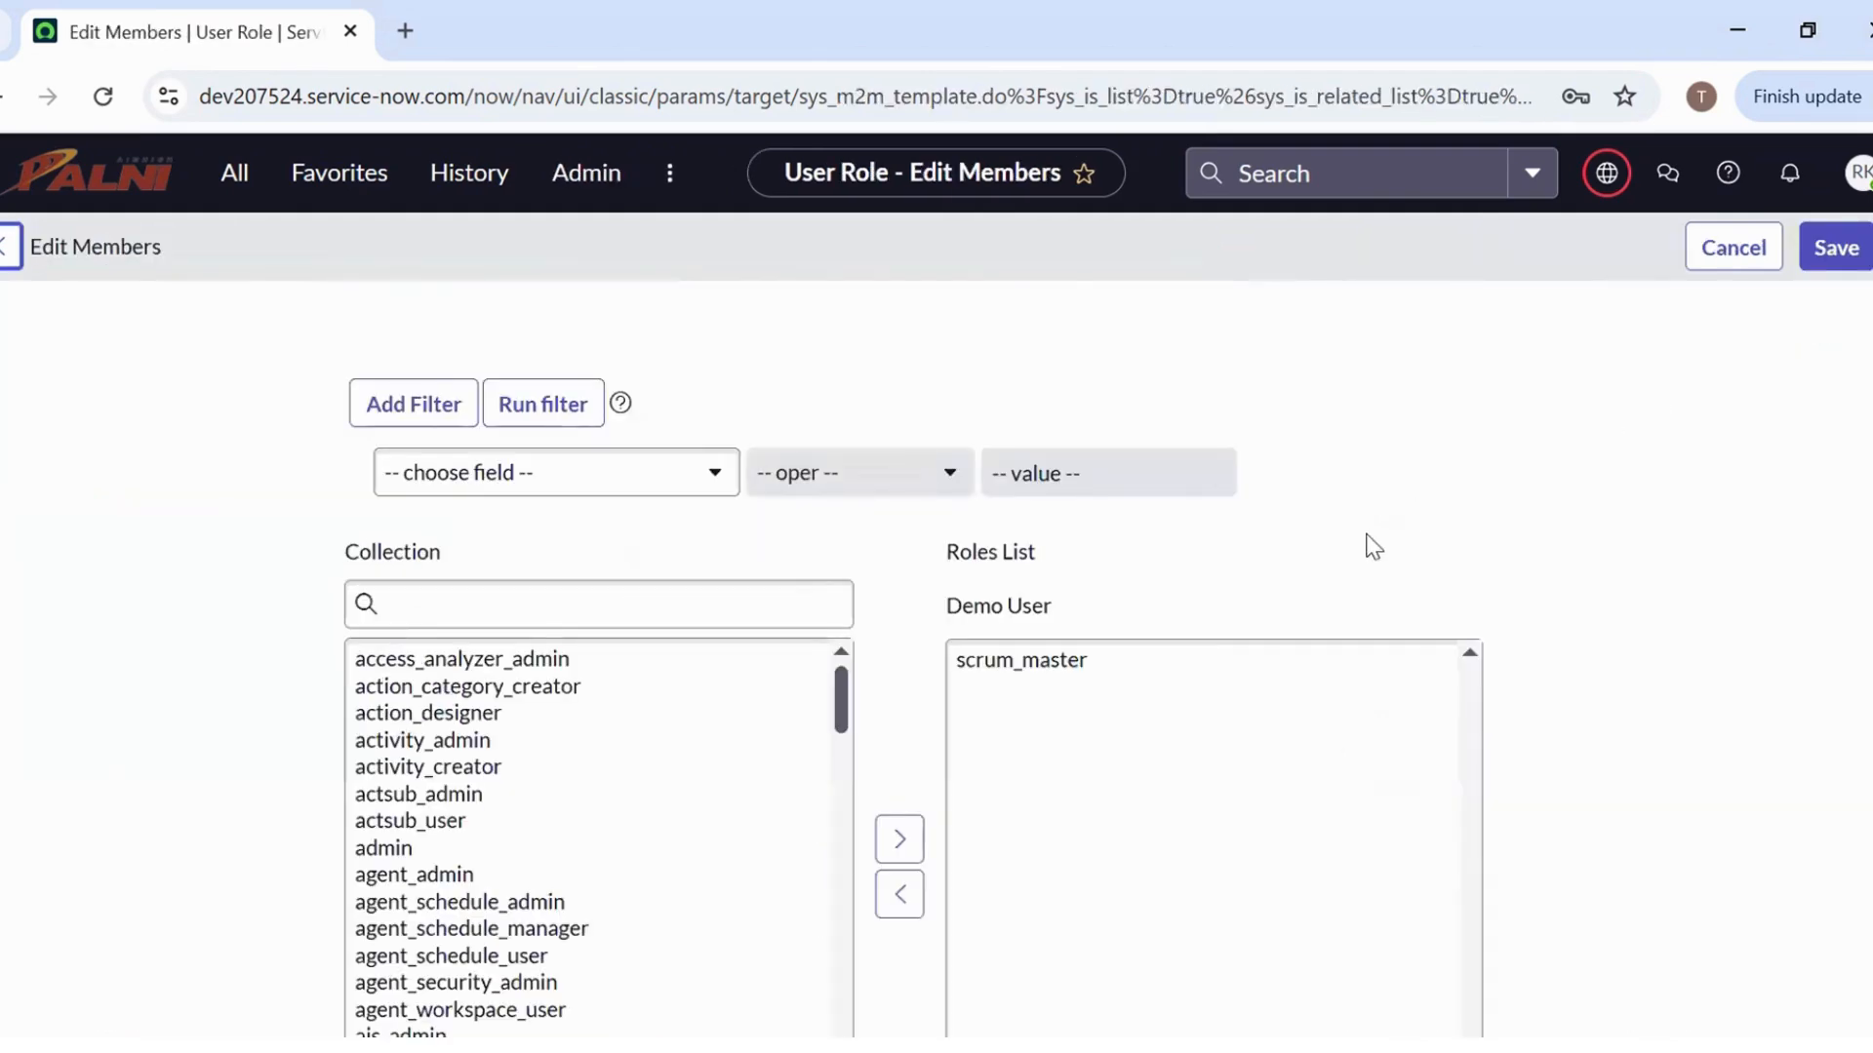
scroll(1214, 634, down, 2)
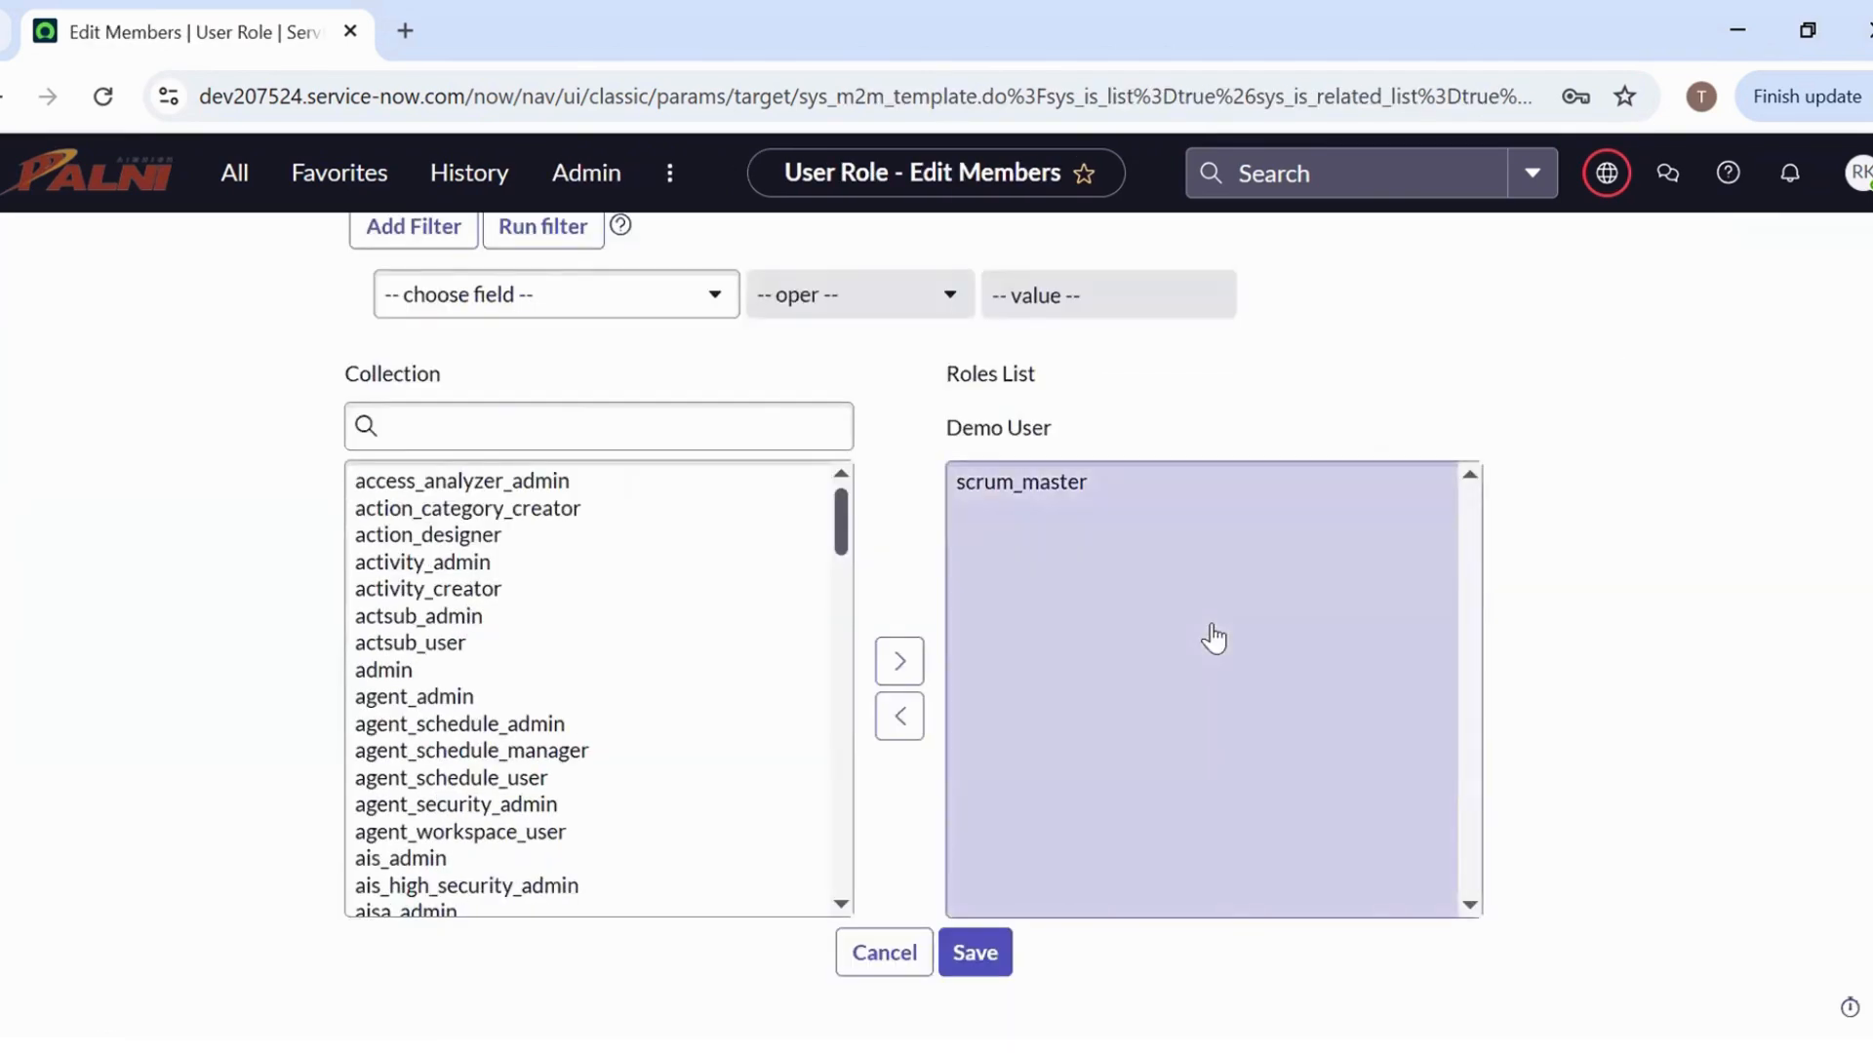
click(1036, 485)
scroll(1036, 485, up, 1)
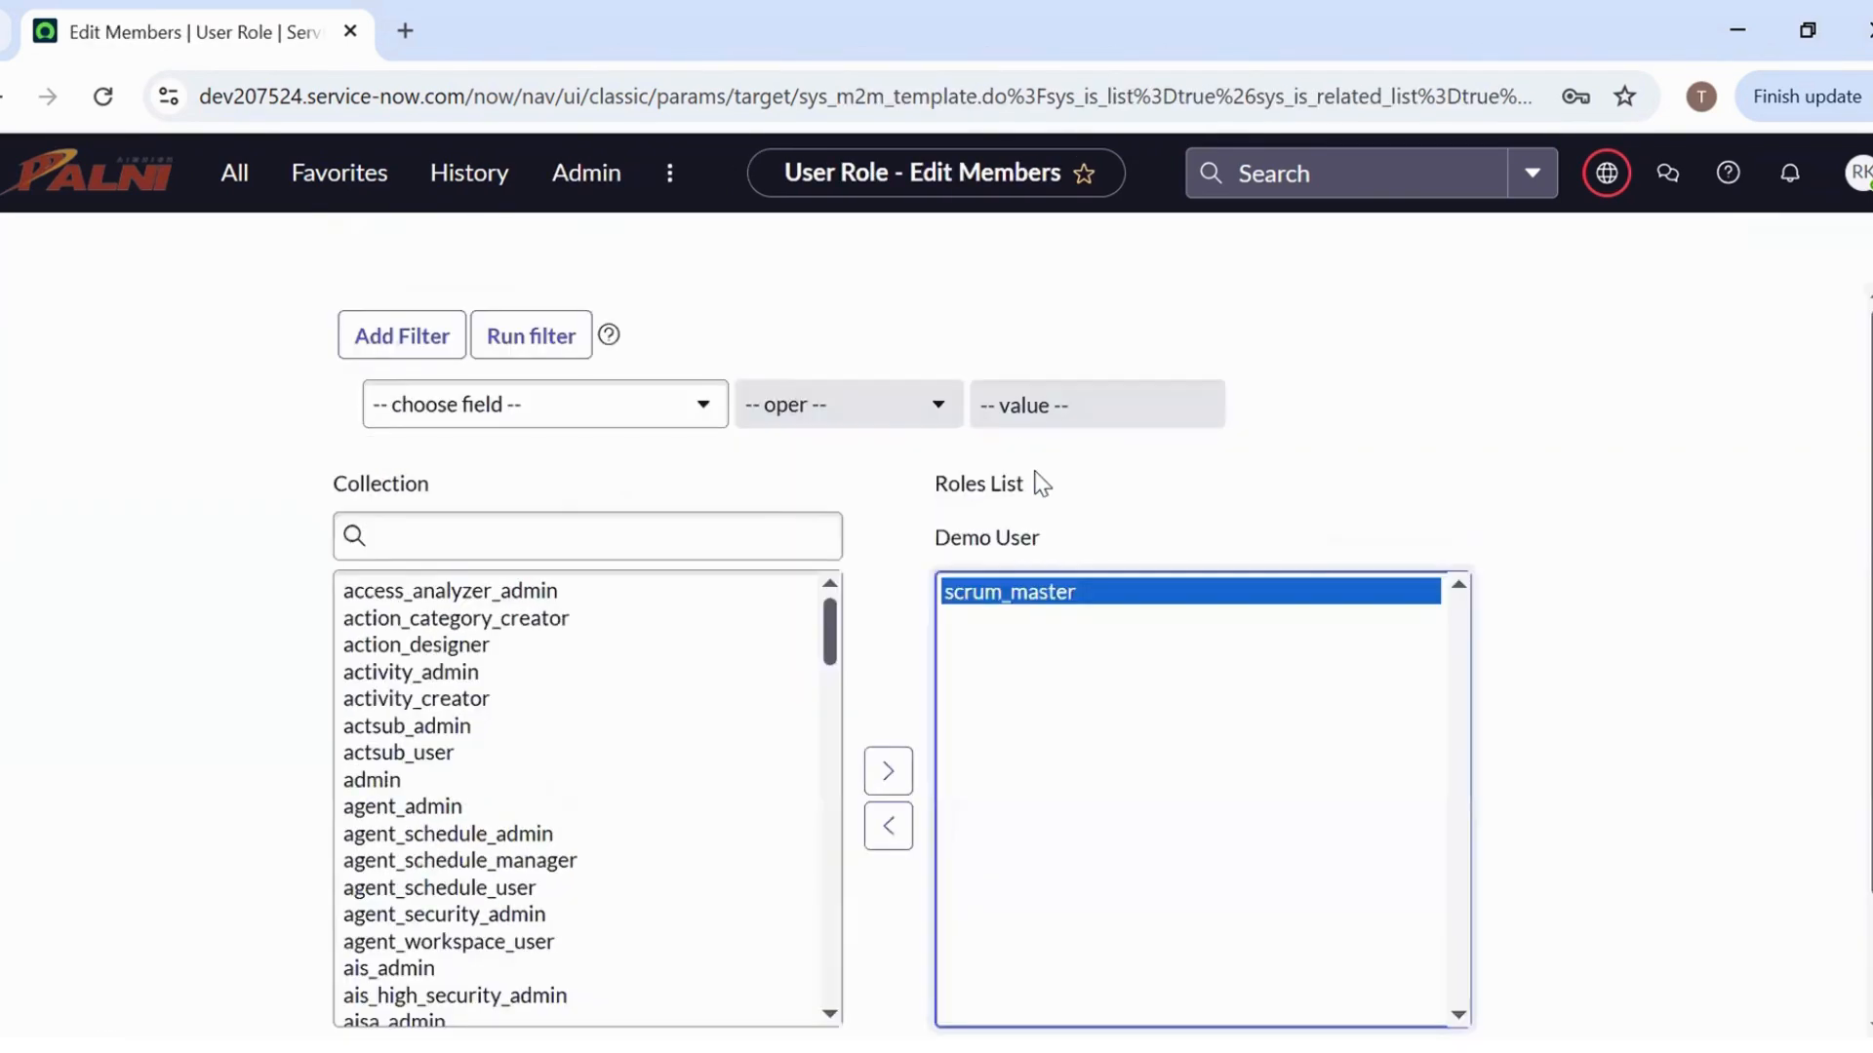
scroll(898, 694, down, 1)
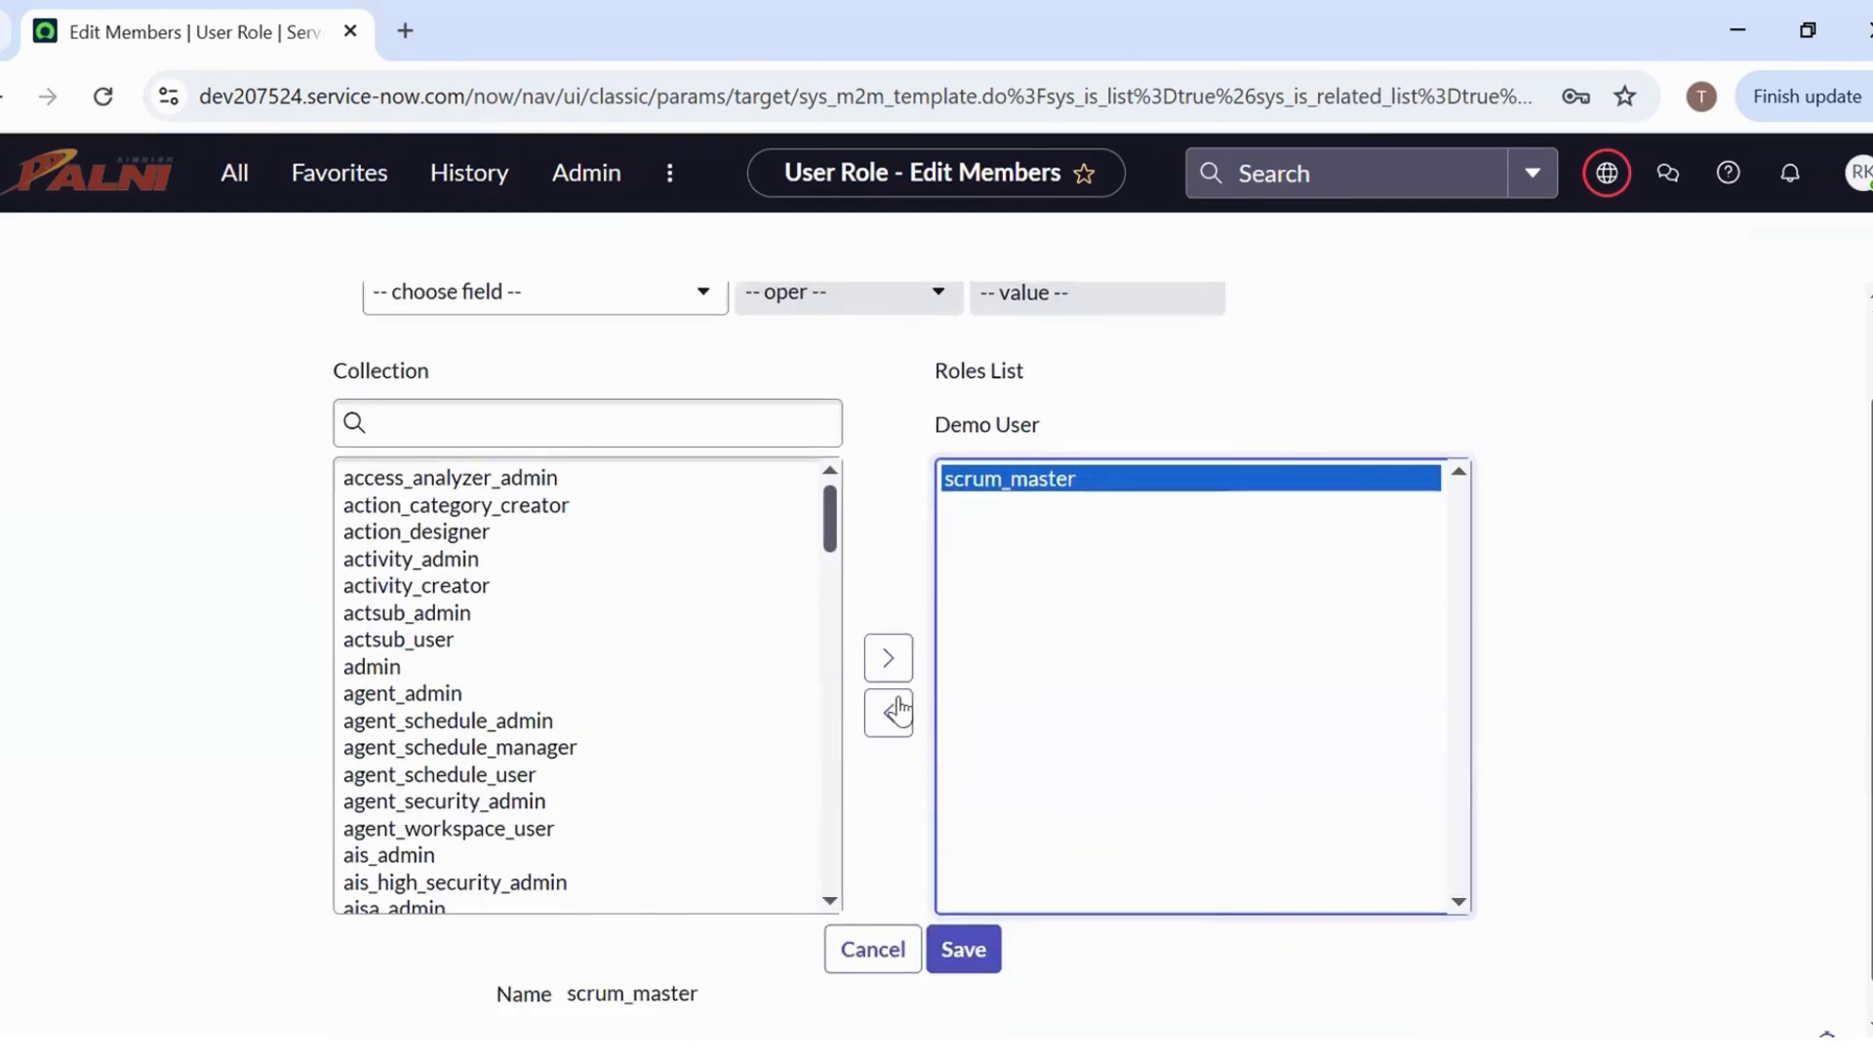
click(890, 715)
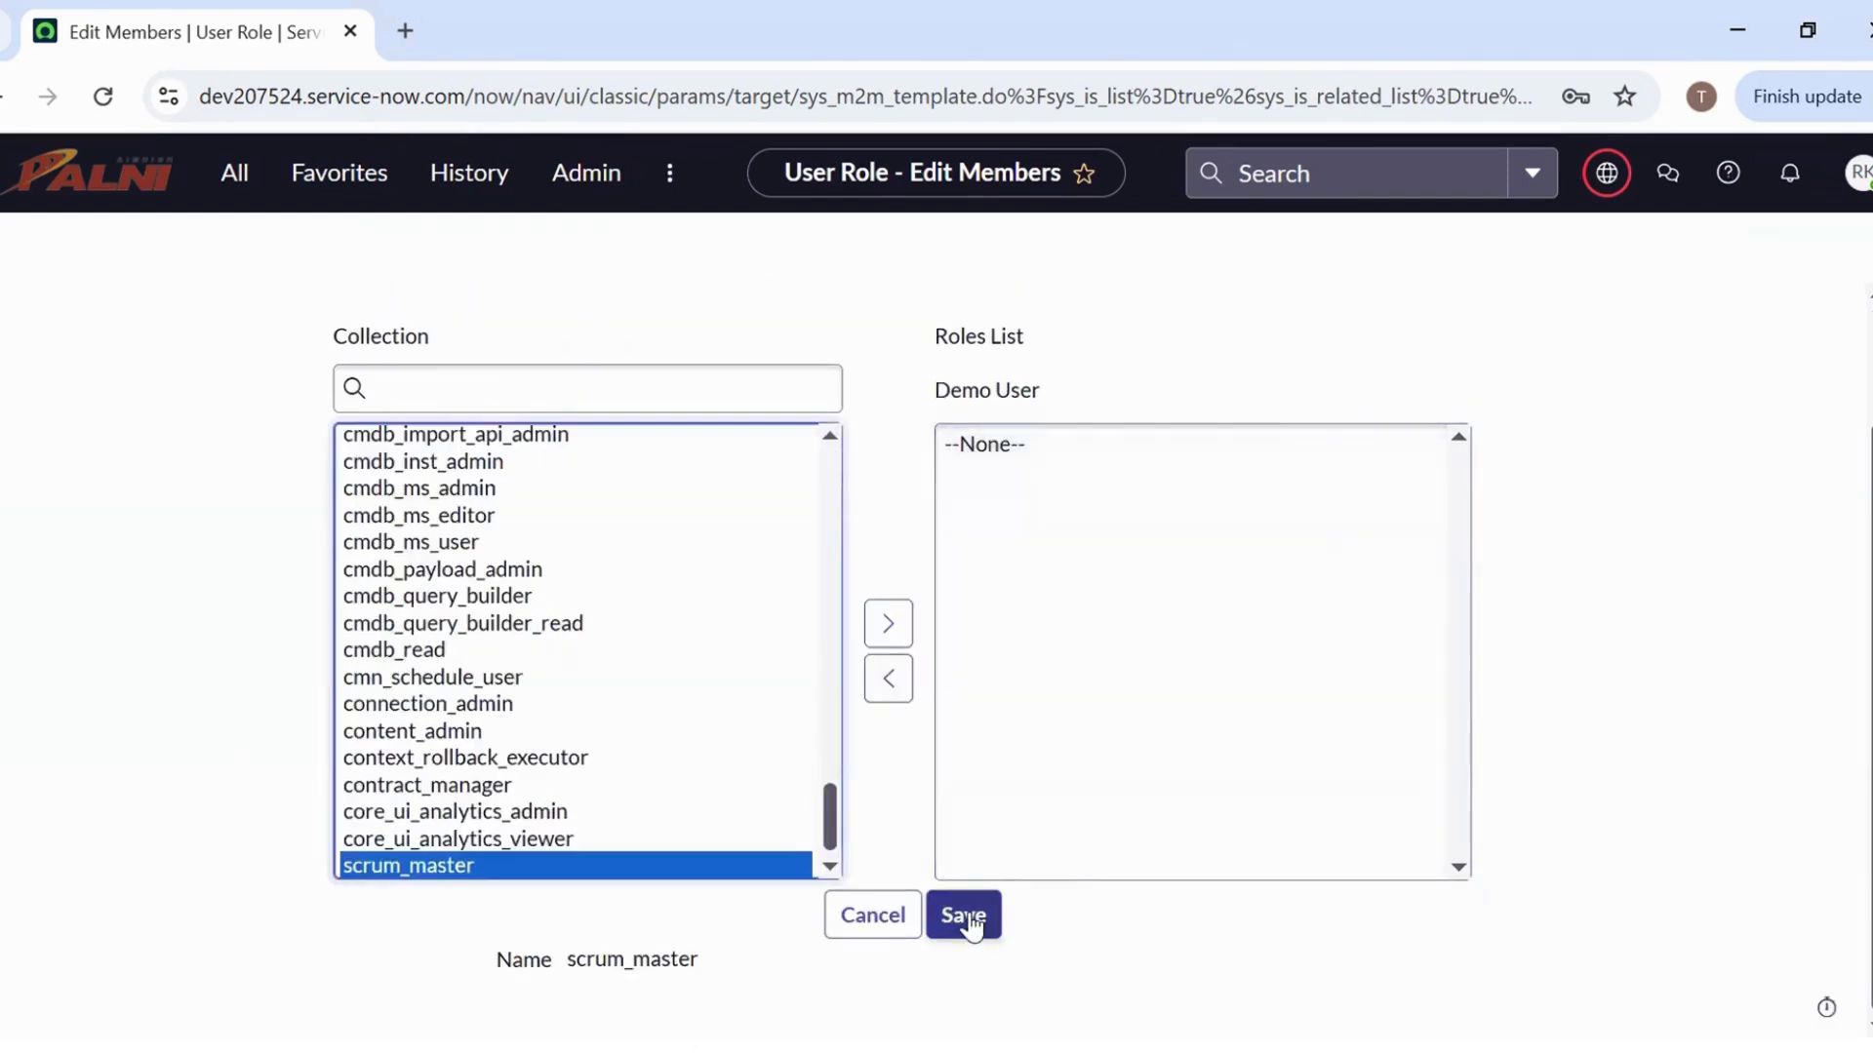
click(973, 922)
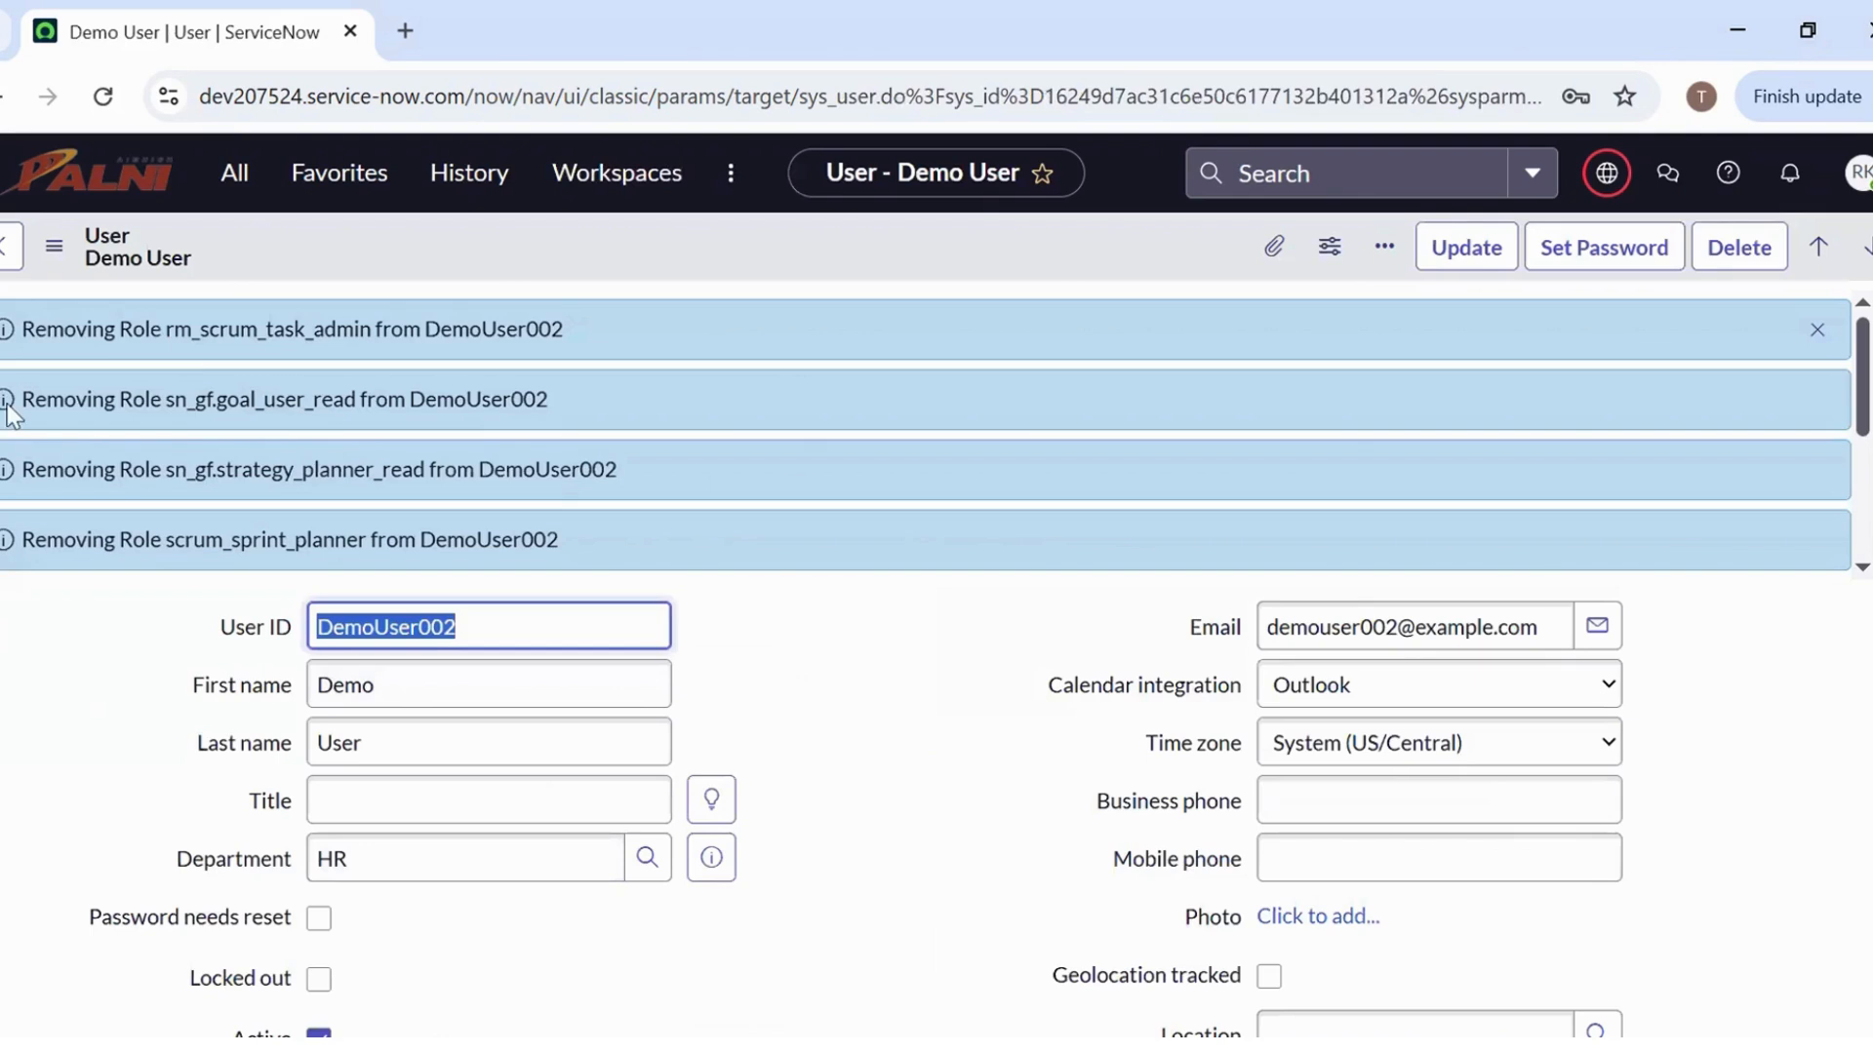
drag(19, 335, 626, 349)
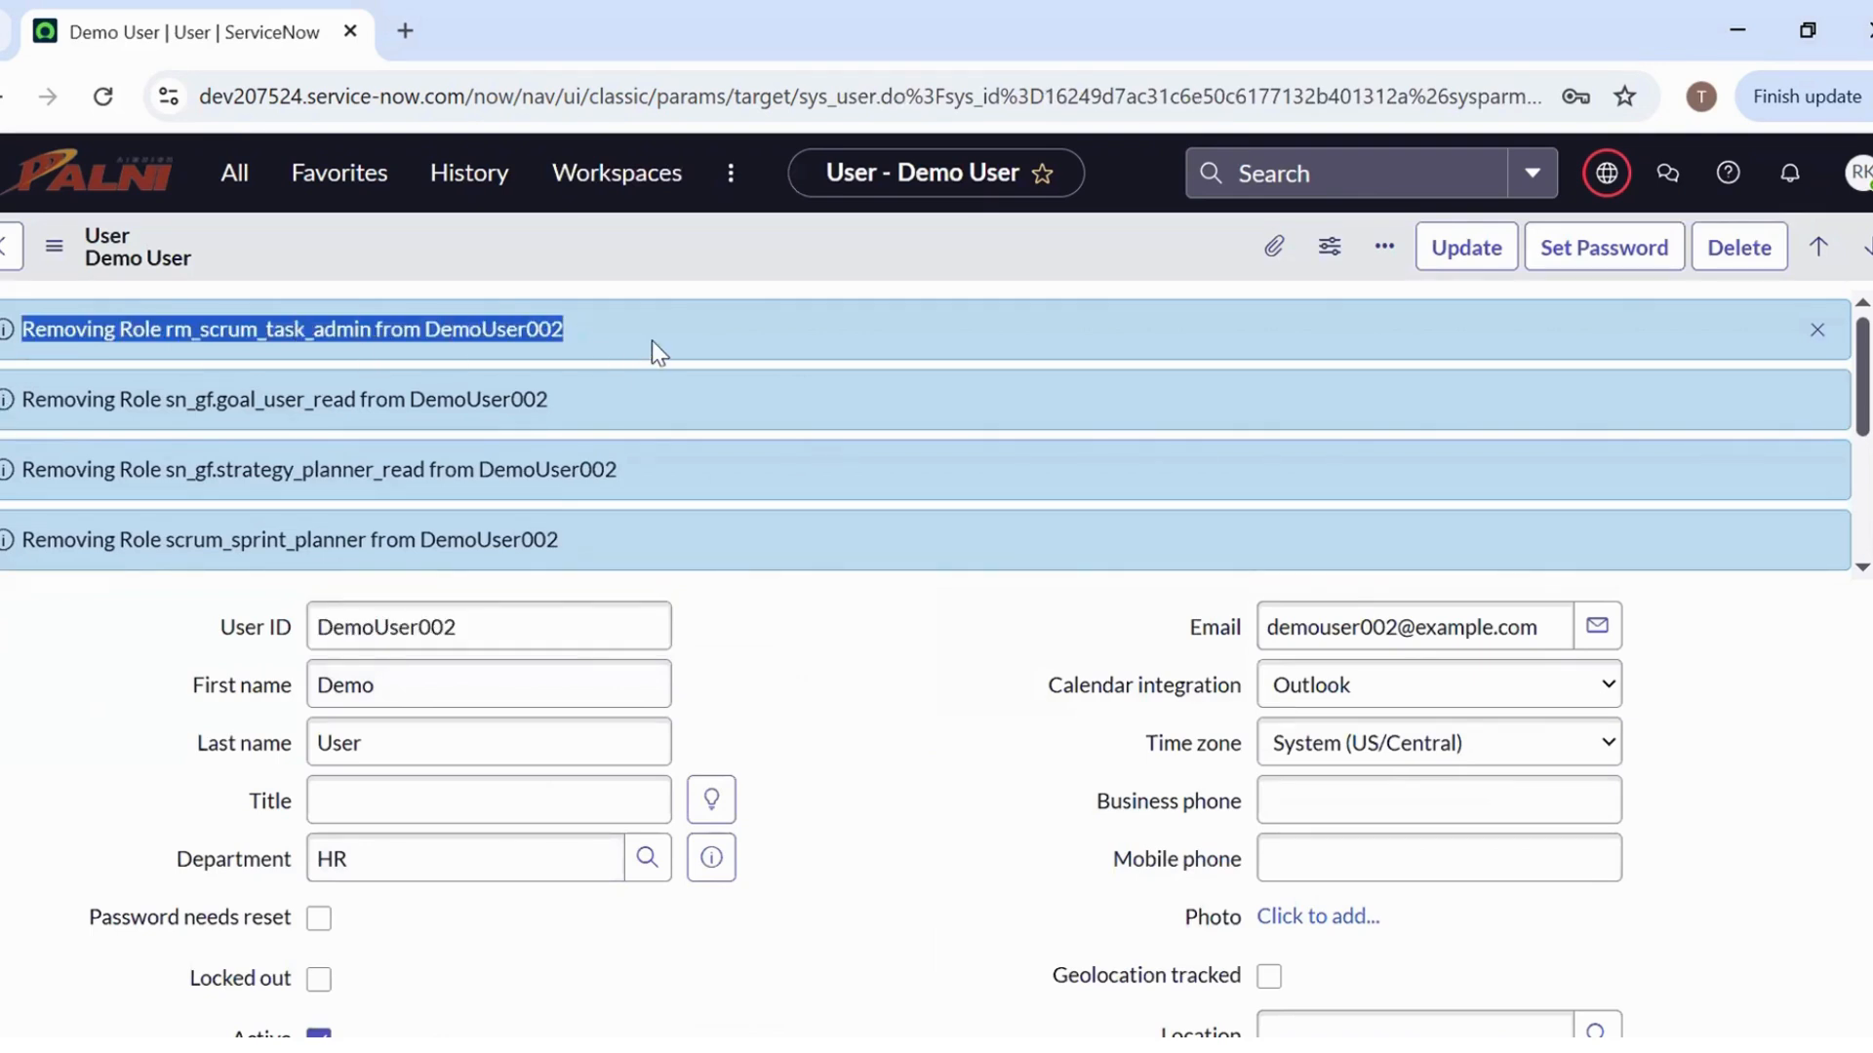
click(34, 669)
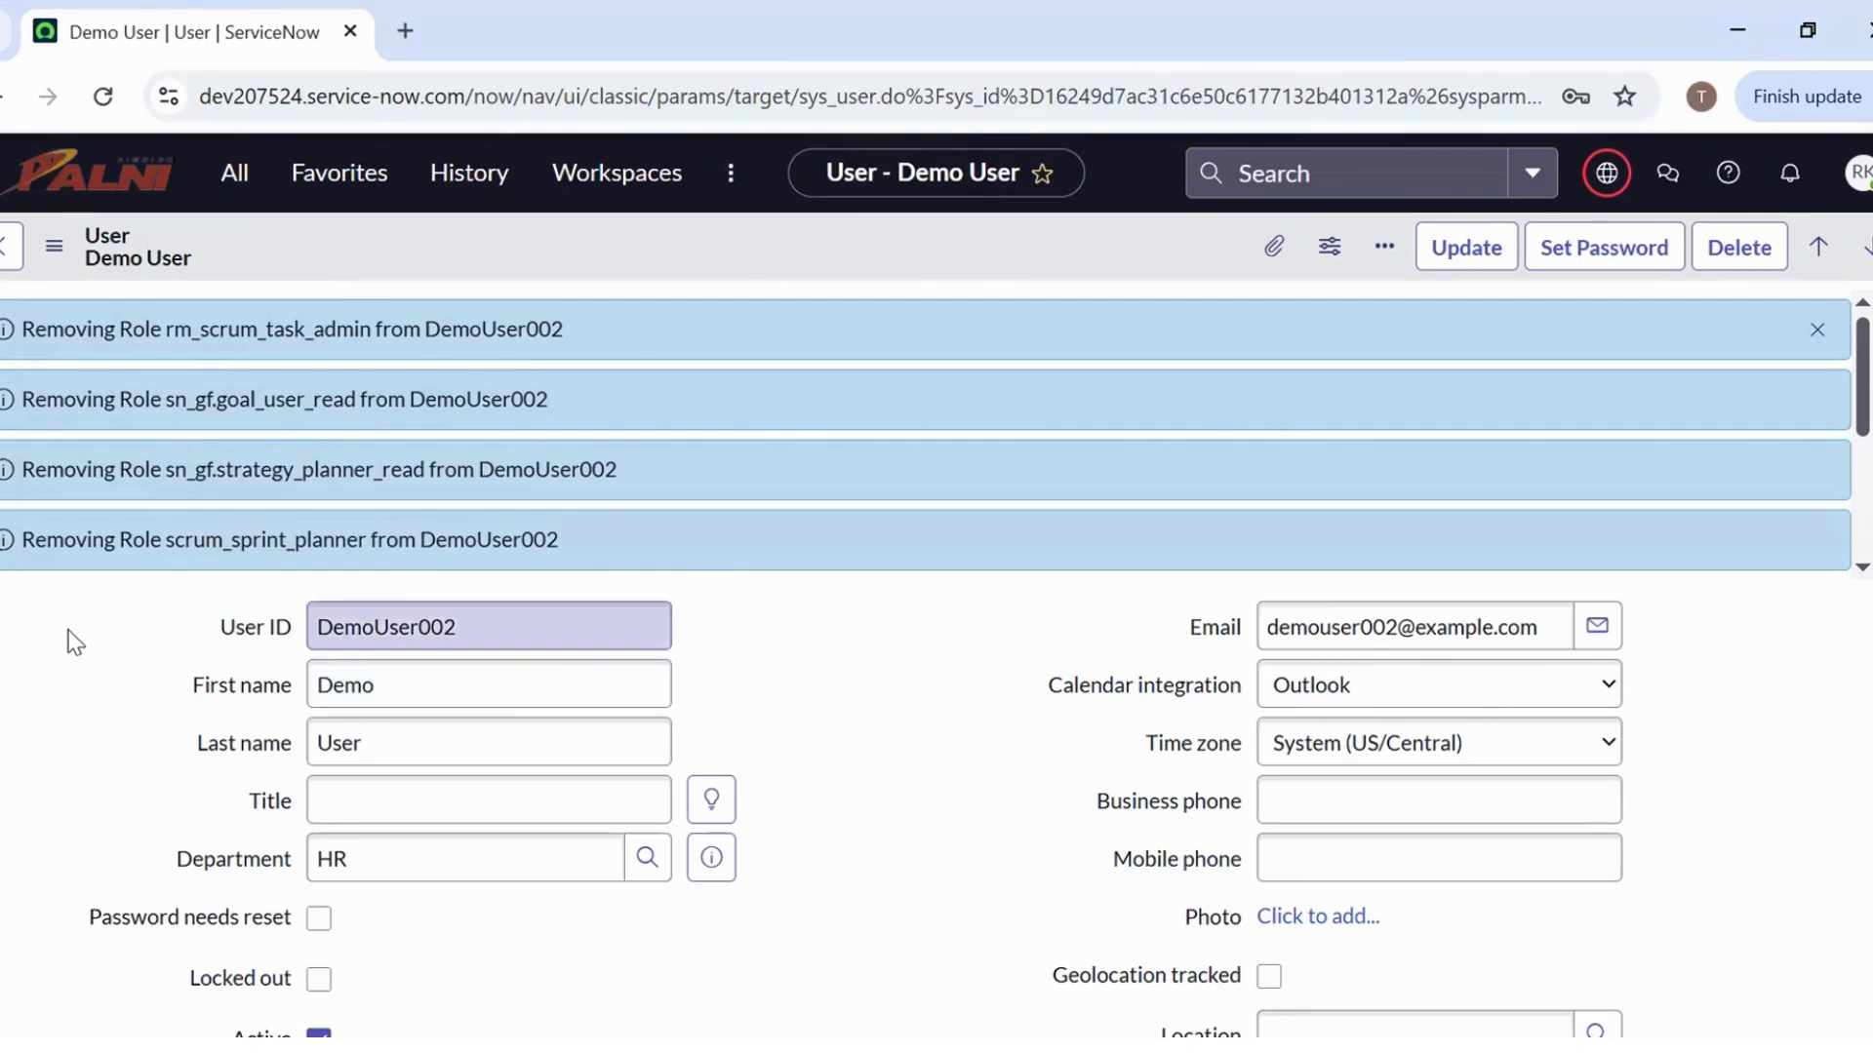
Go to the Groups list under User Administration and open the DemoGroup record
click(232, 175)
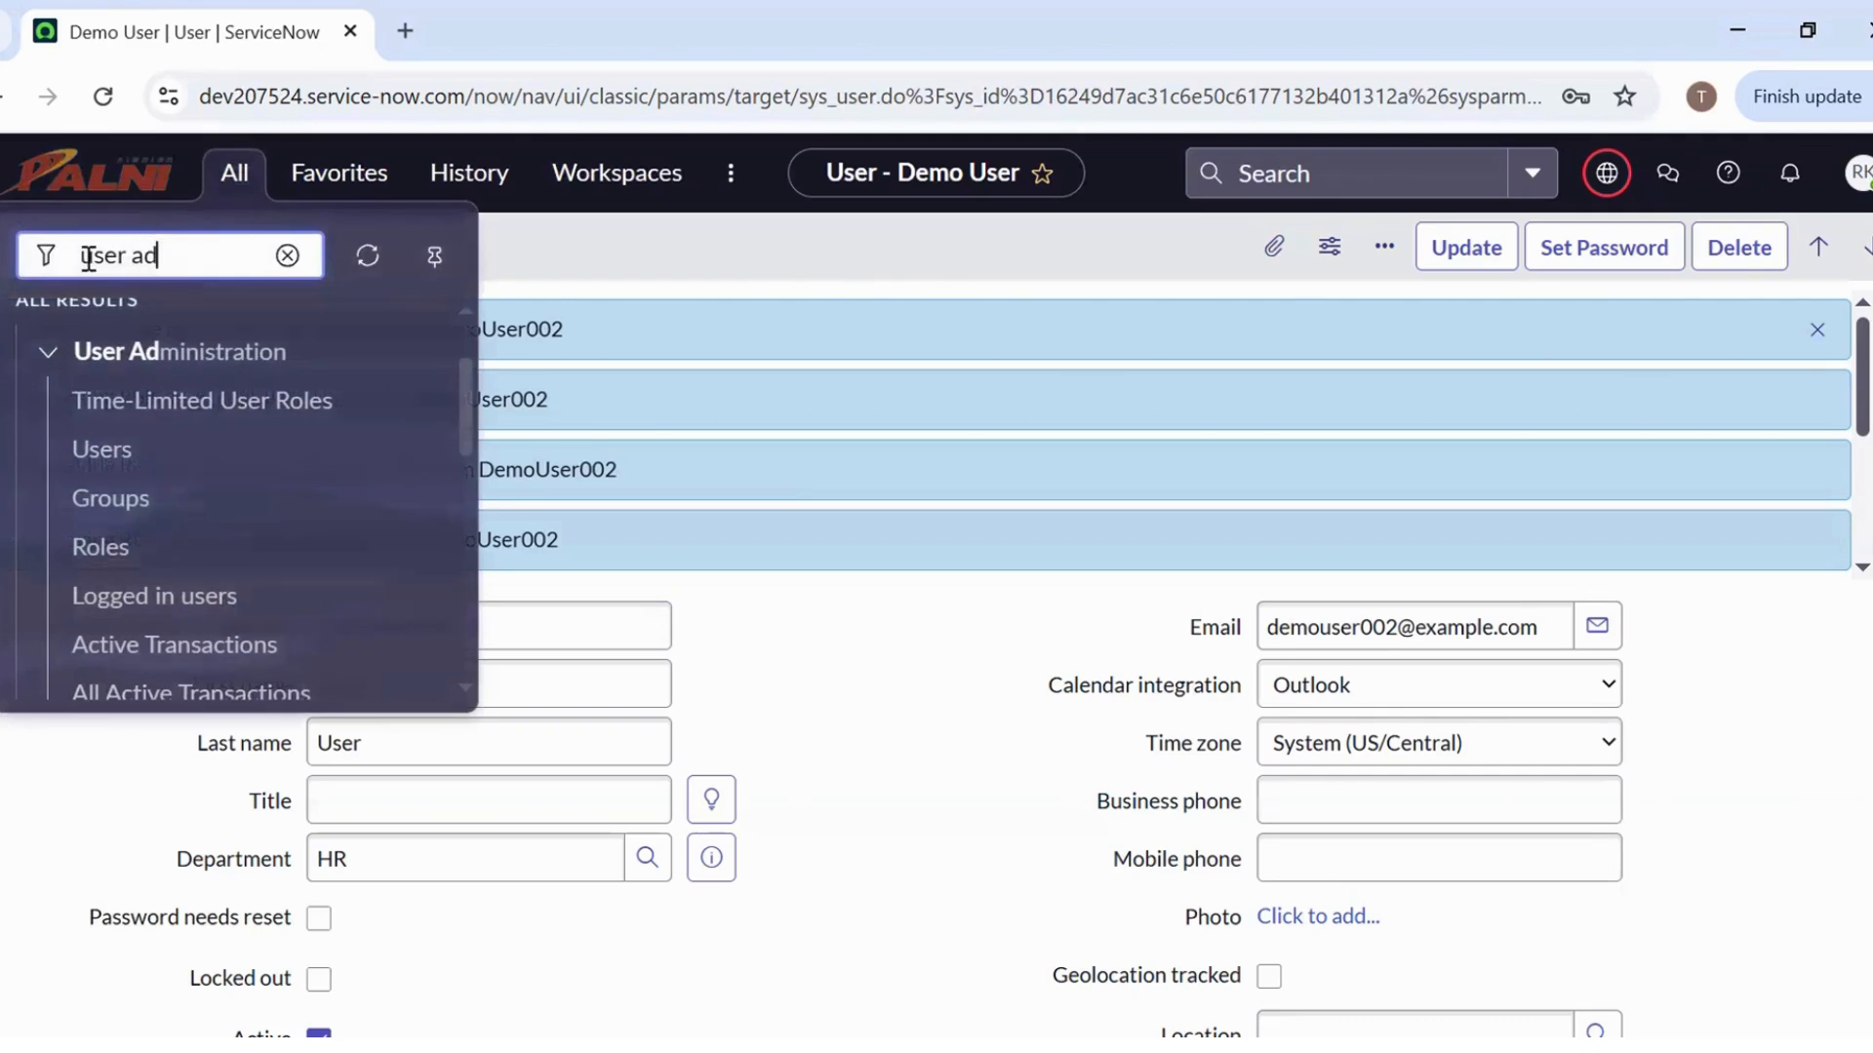
click(90, 259)
key(BackSpace)
text(u)
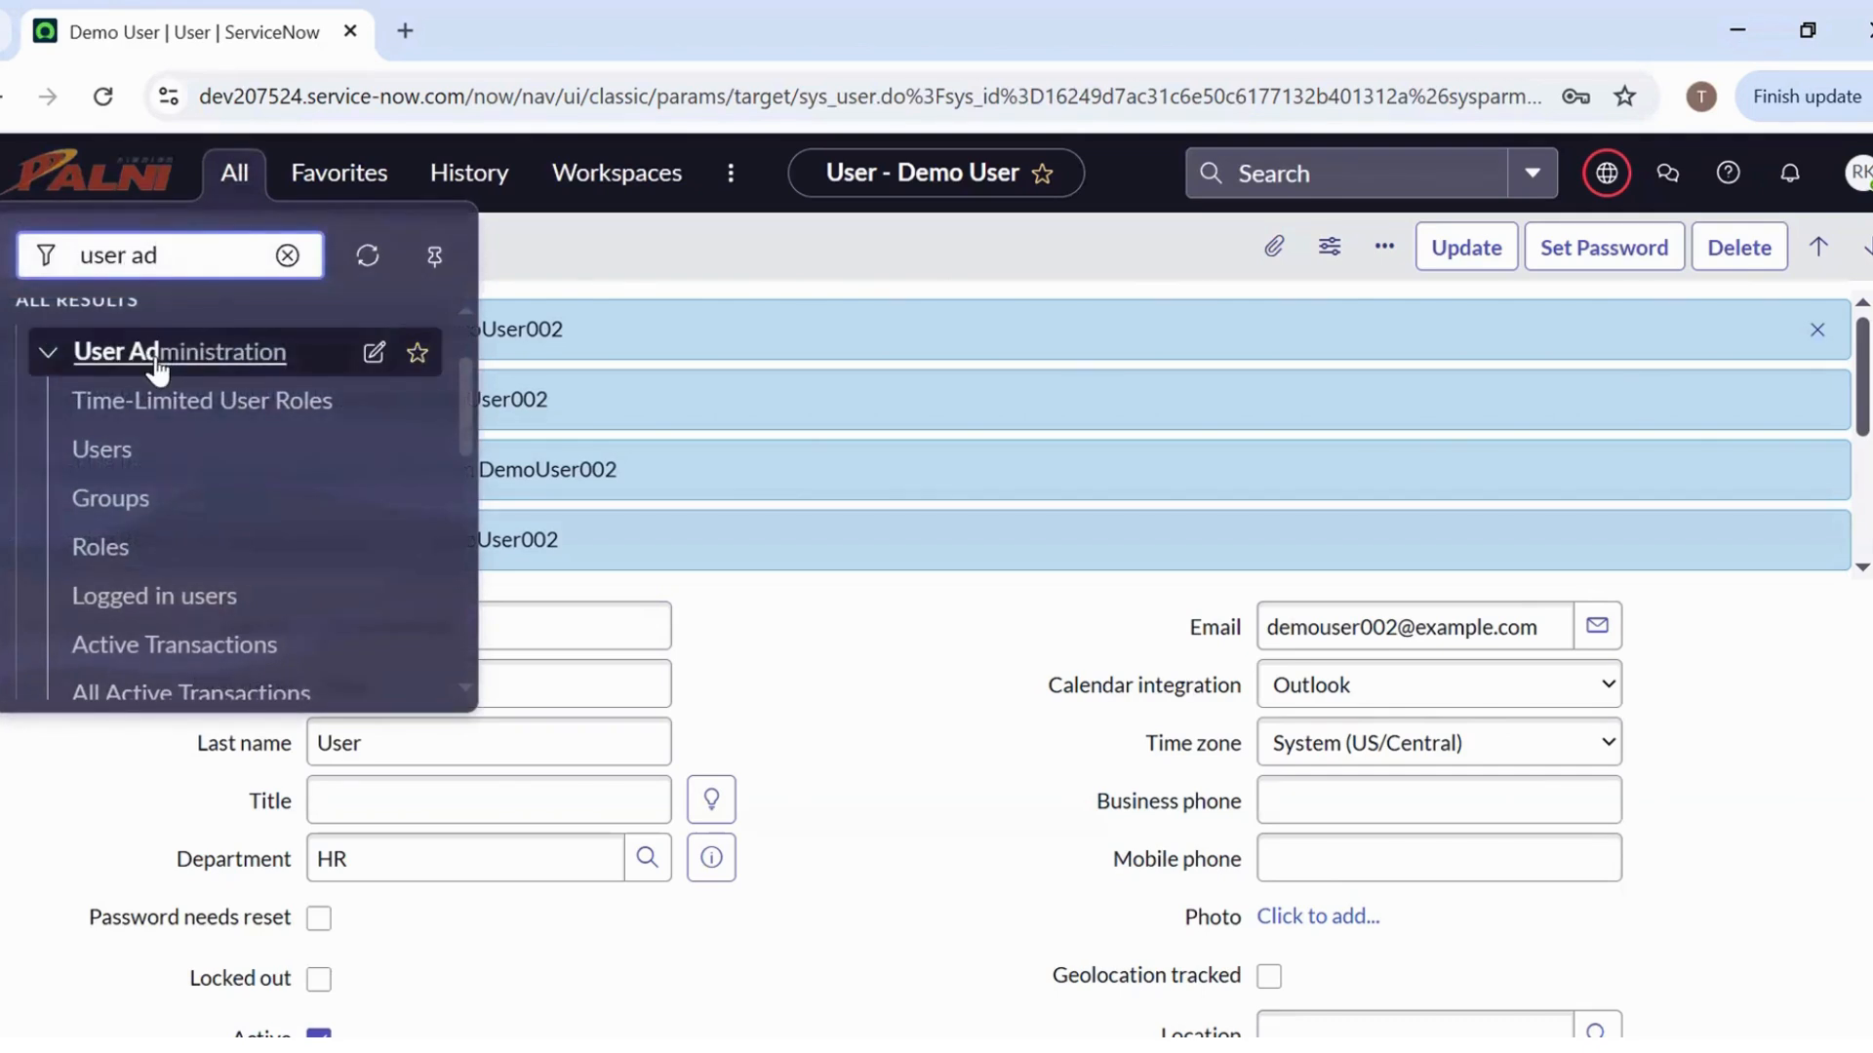
scroll(156, 368, down, 1)
click(113, 426)
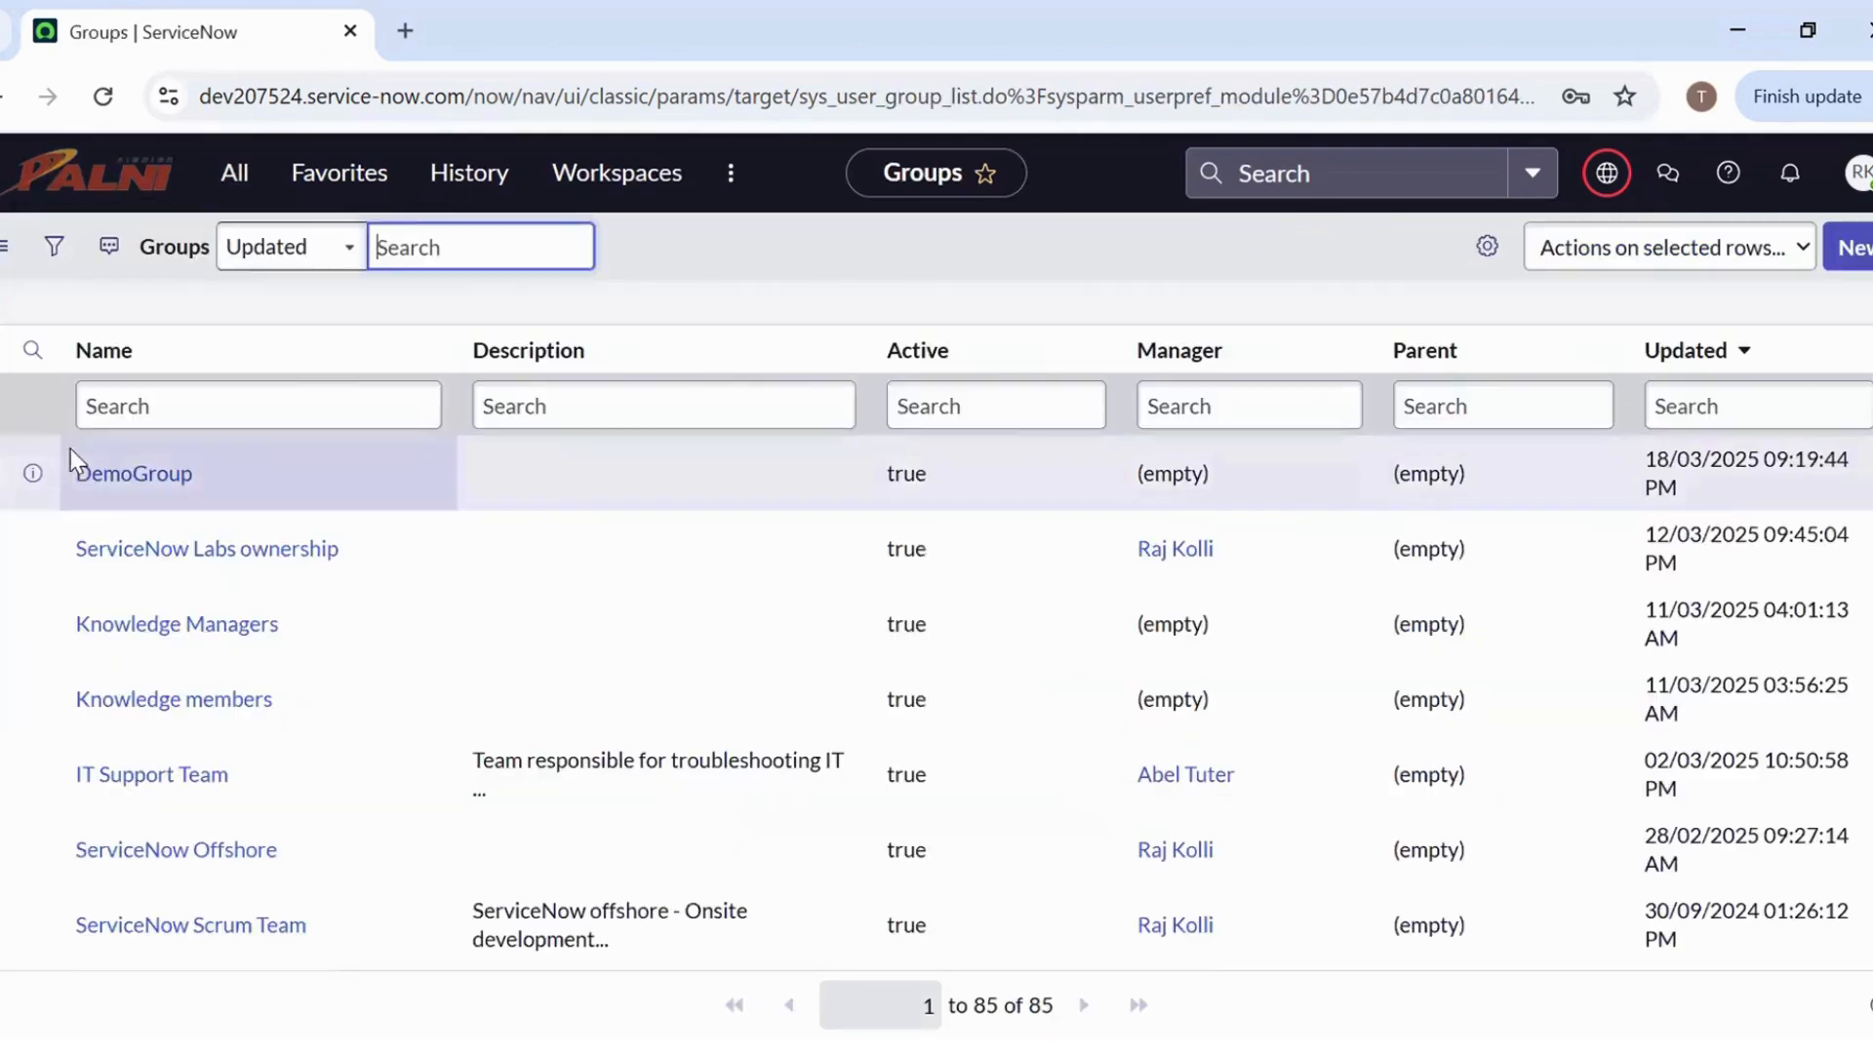
click(154, 478)
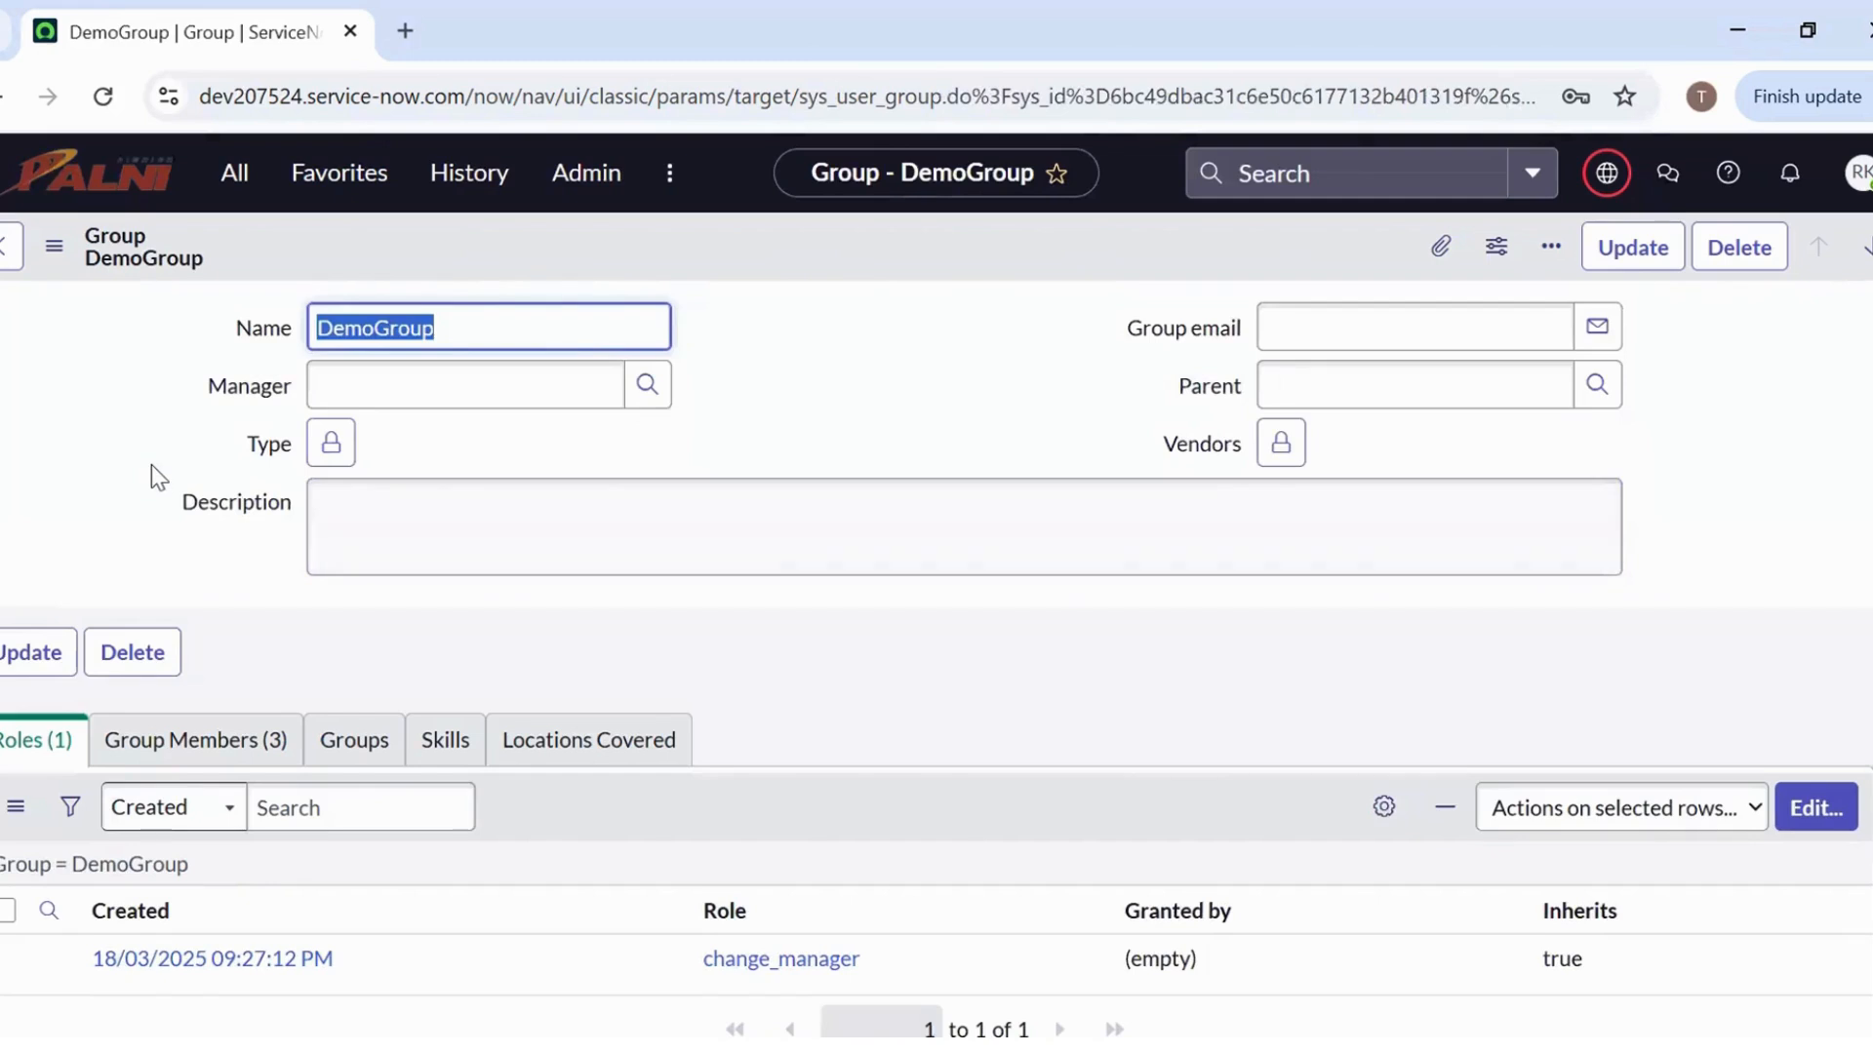
Open DemoGroup's roles for editing and search the available roles for itil
scroll(150, 464, down, 1)
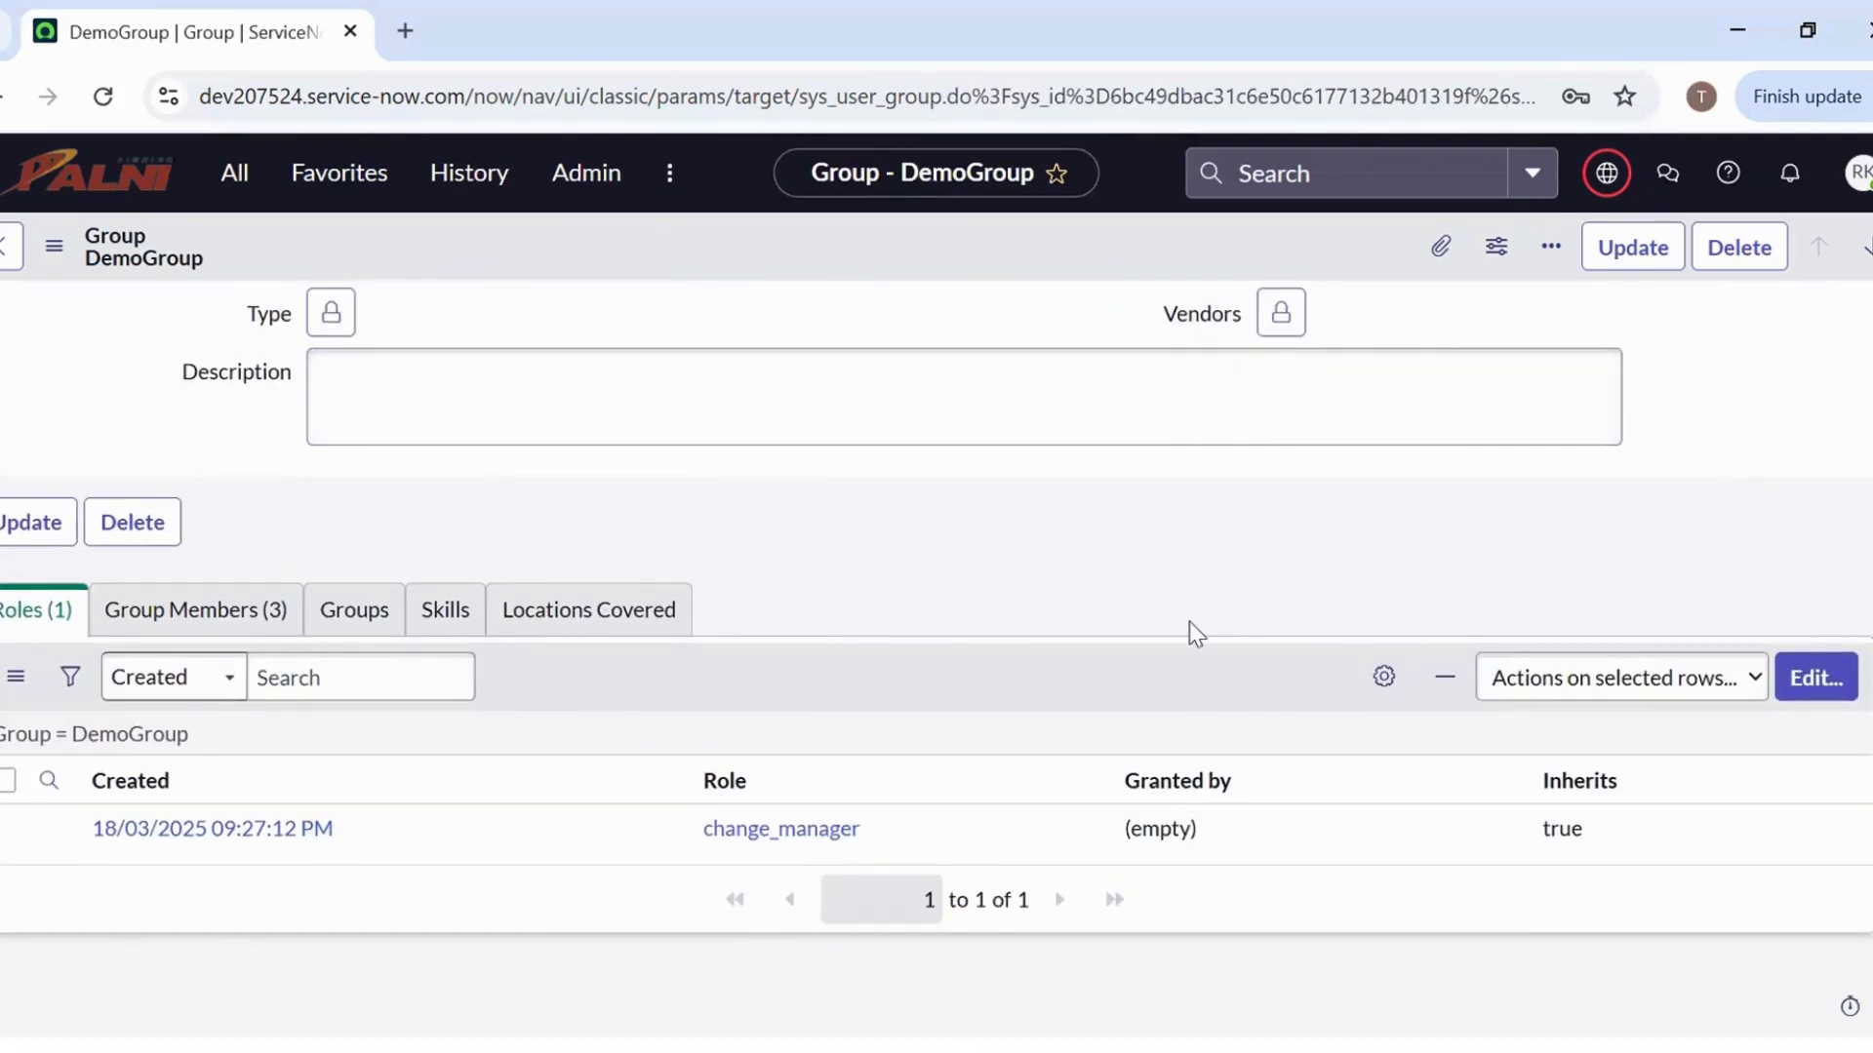
click(1814, 680)
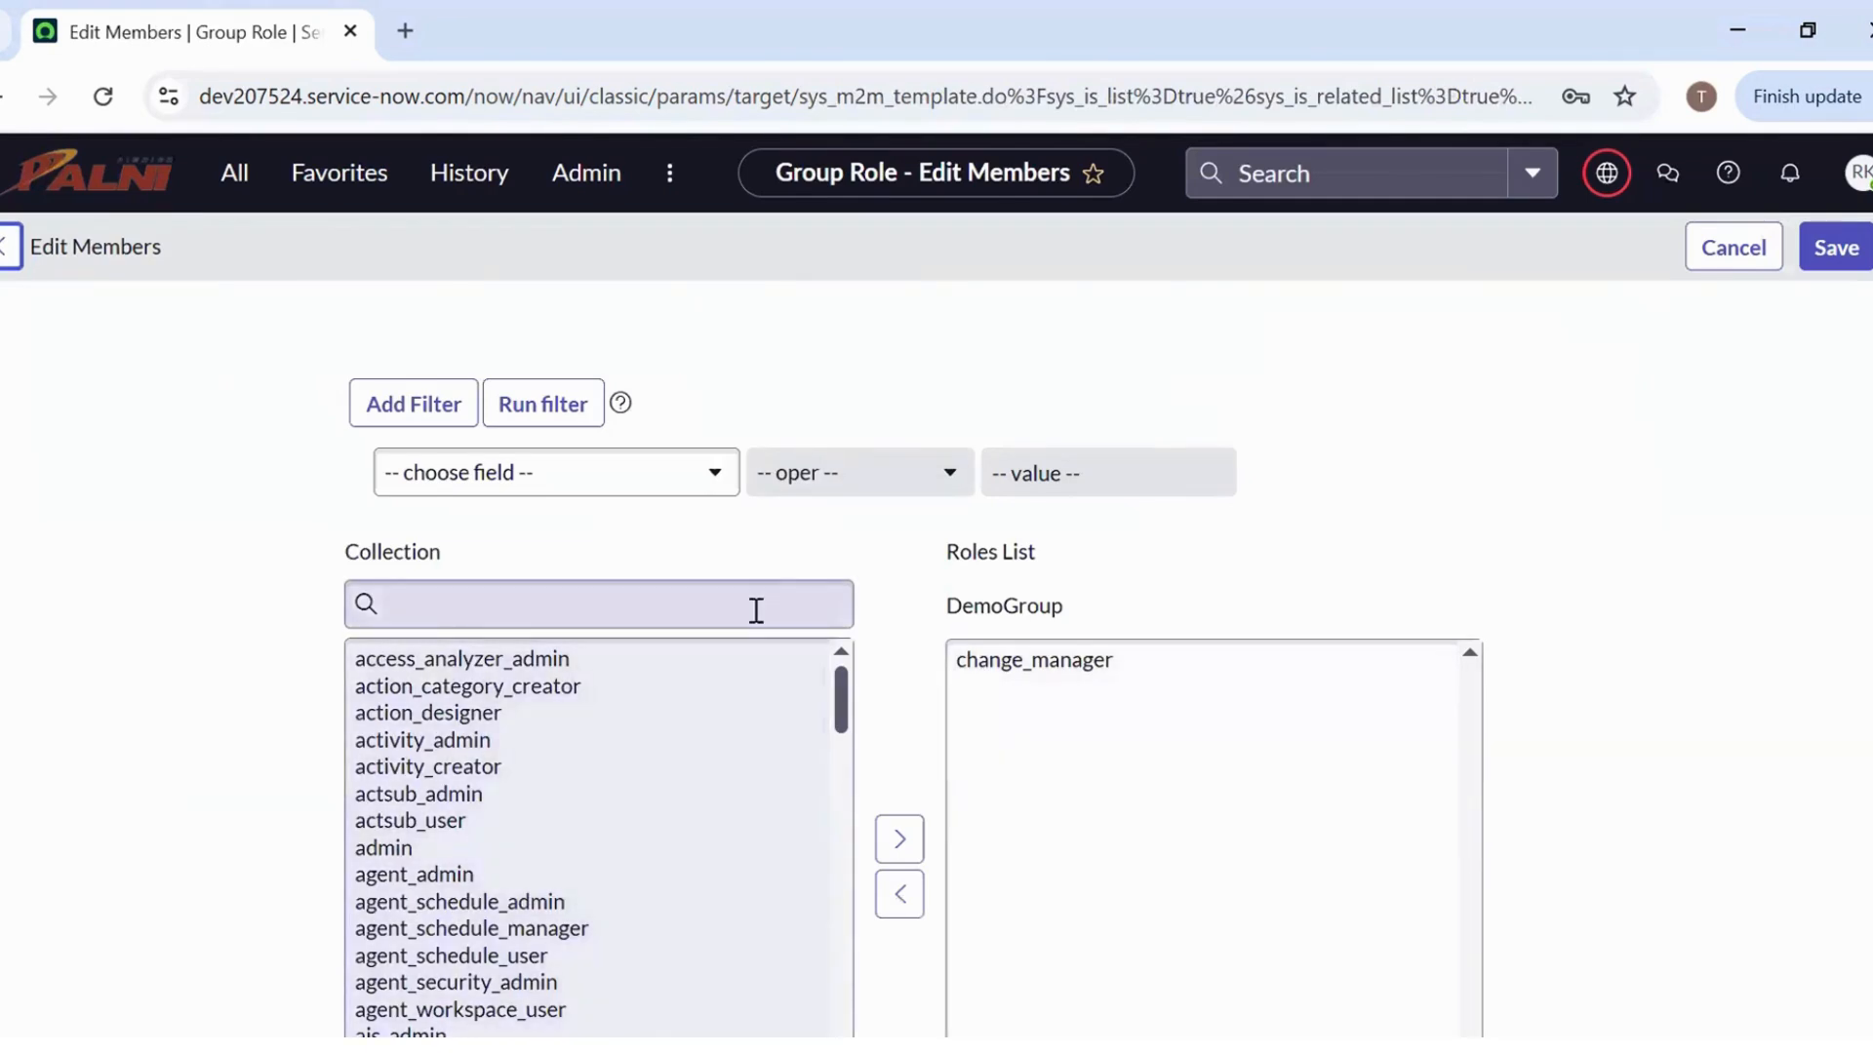
click(739, 599)
text(ap)
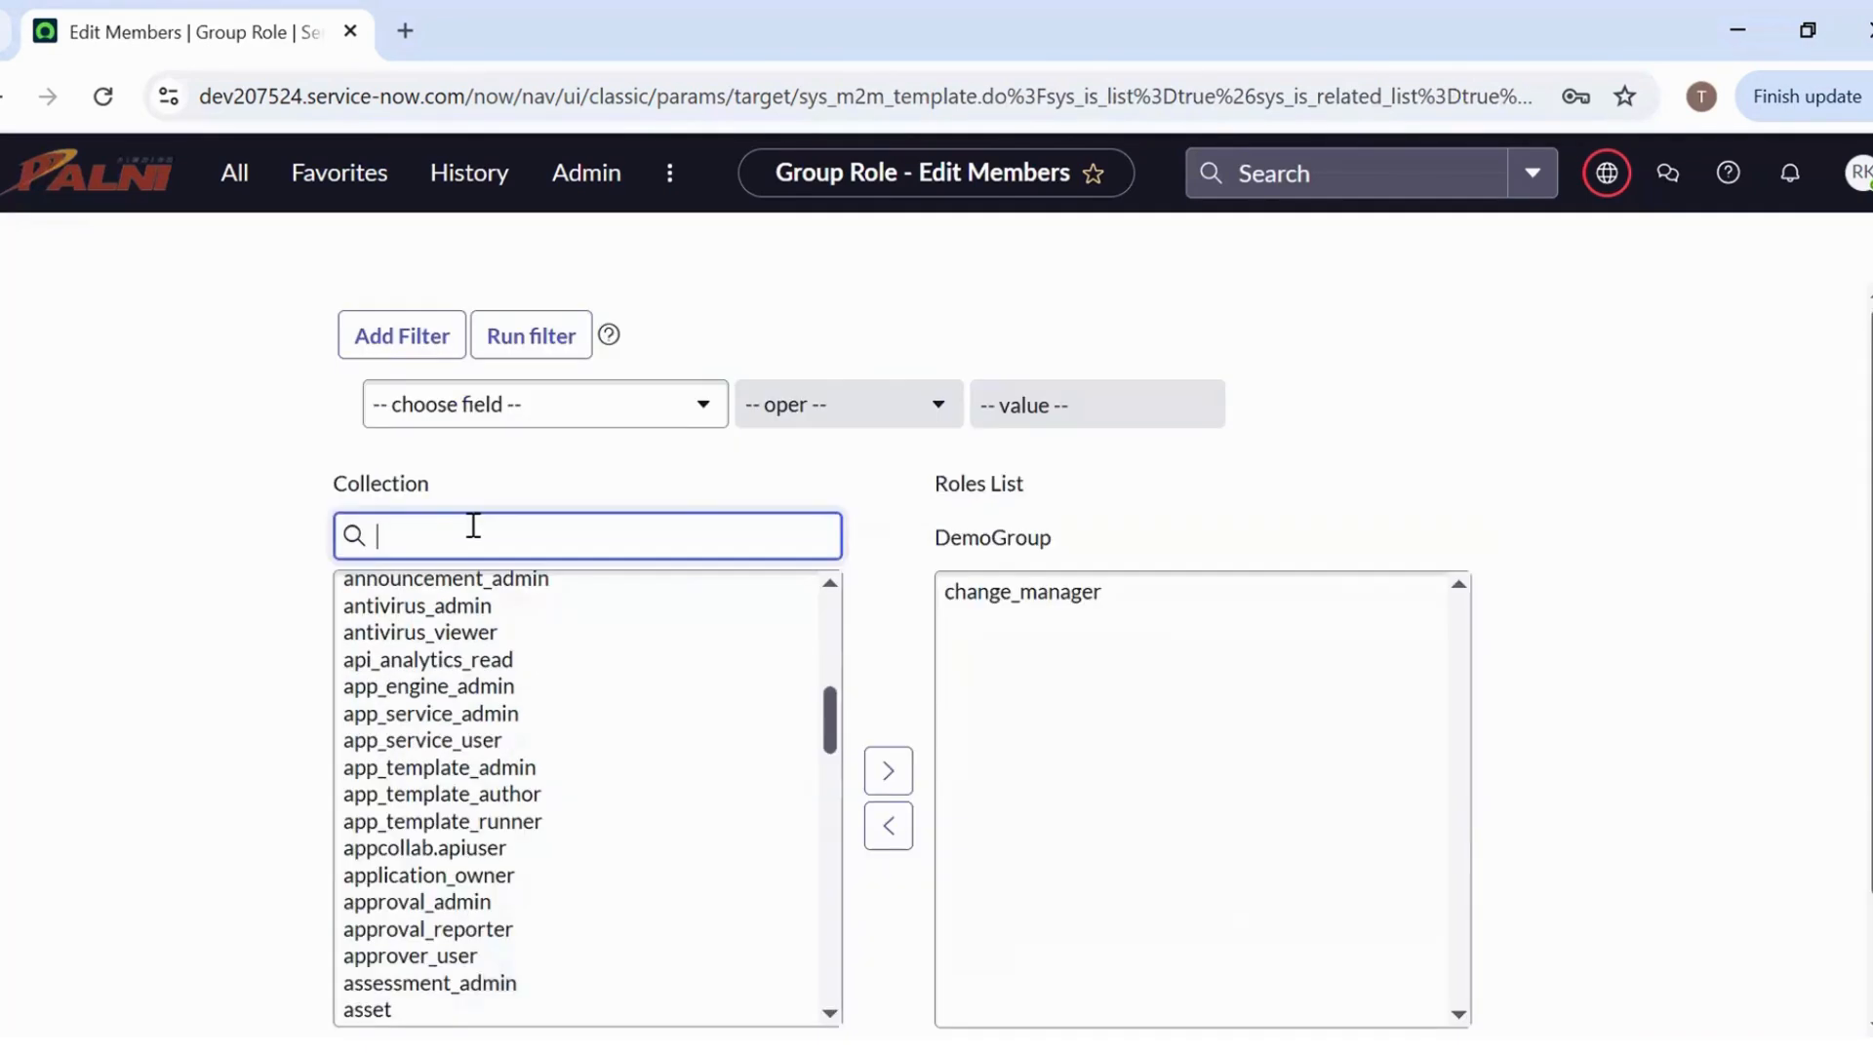
text(itil)
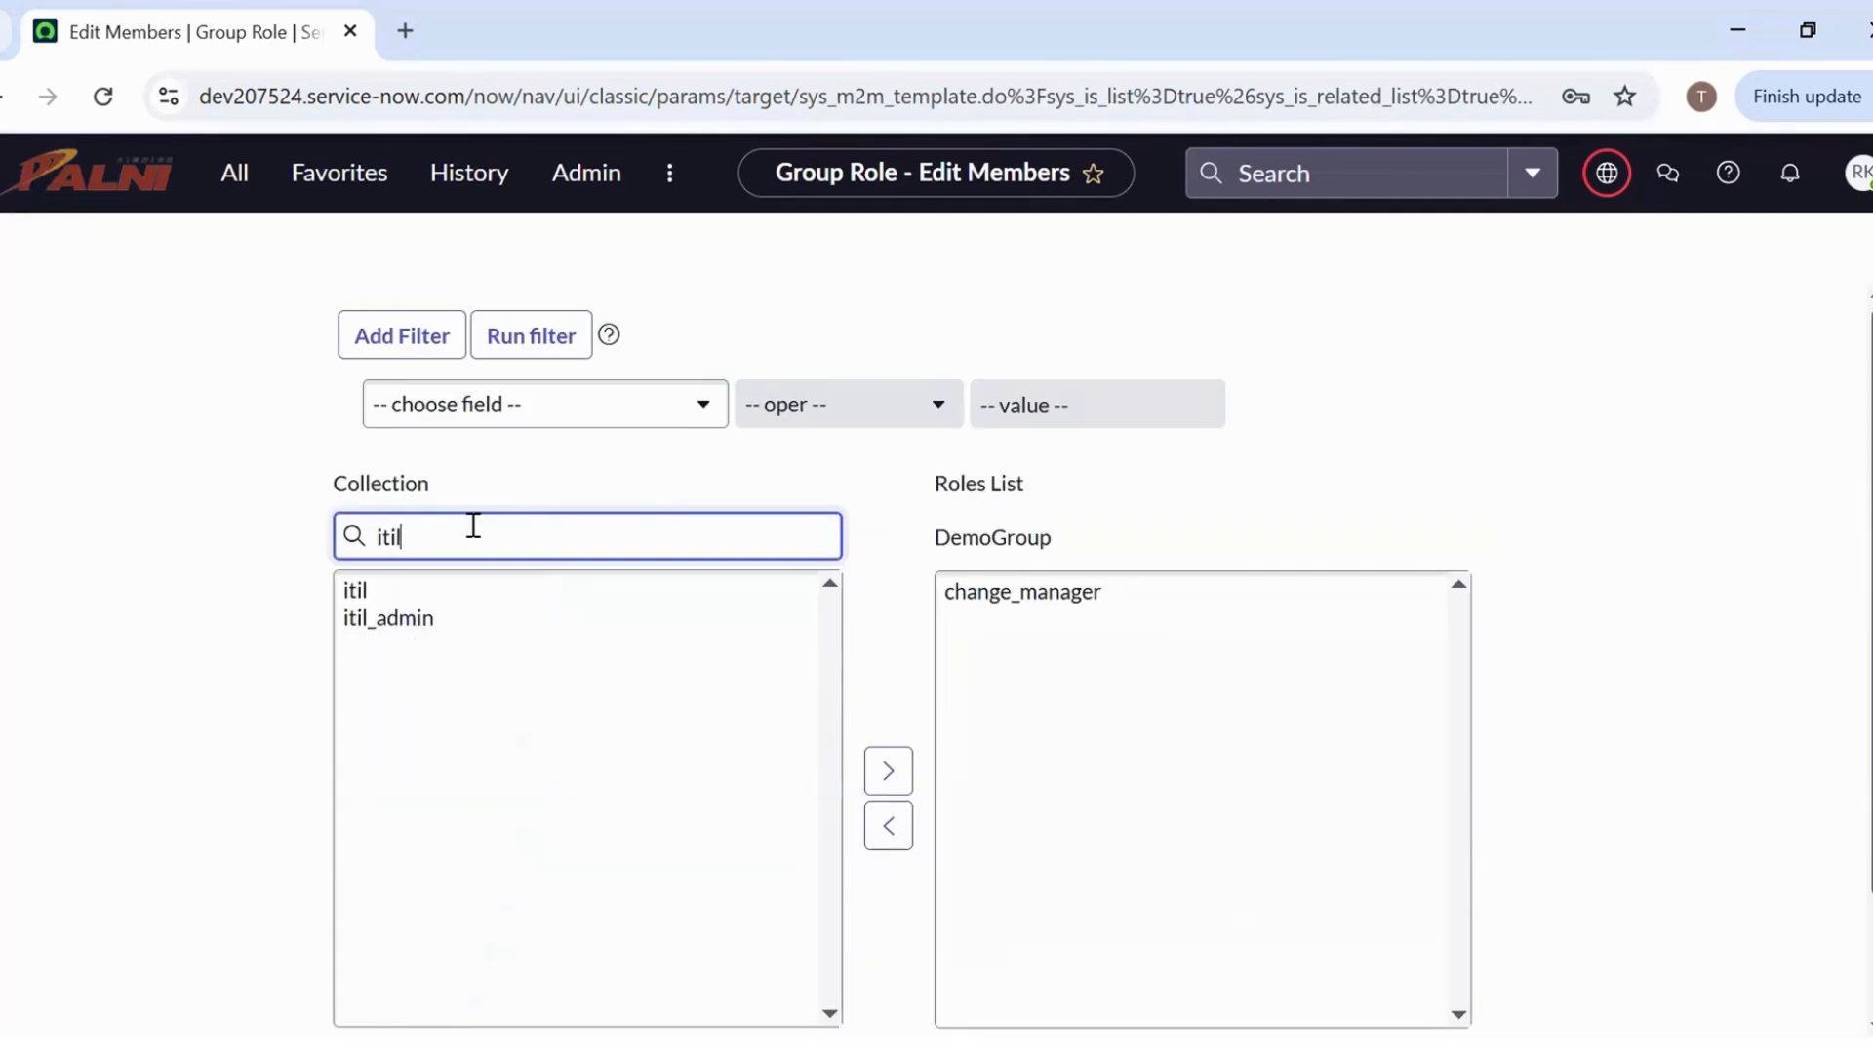
Add the itil role to DemoGroup's roles list, save it, and check the group's roles and notification banner
click(422, 590)
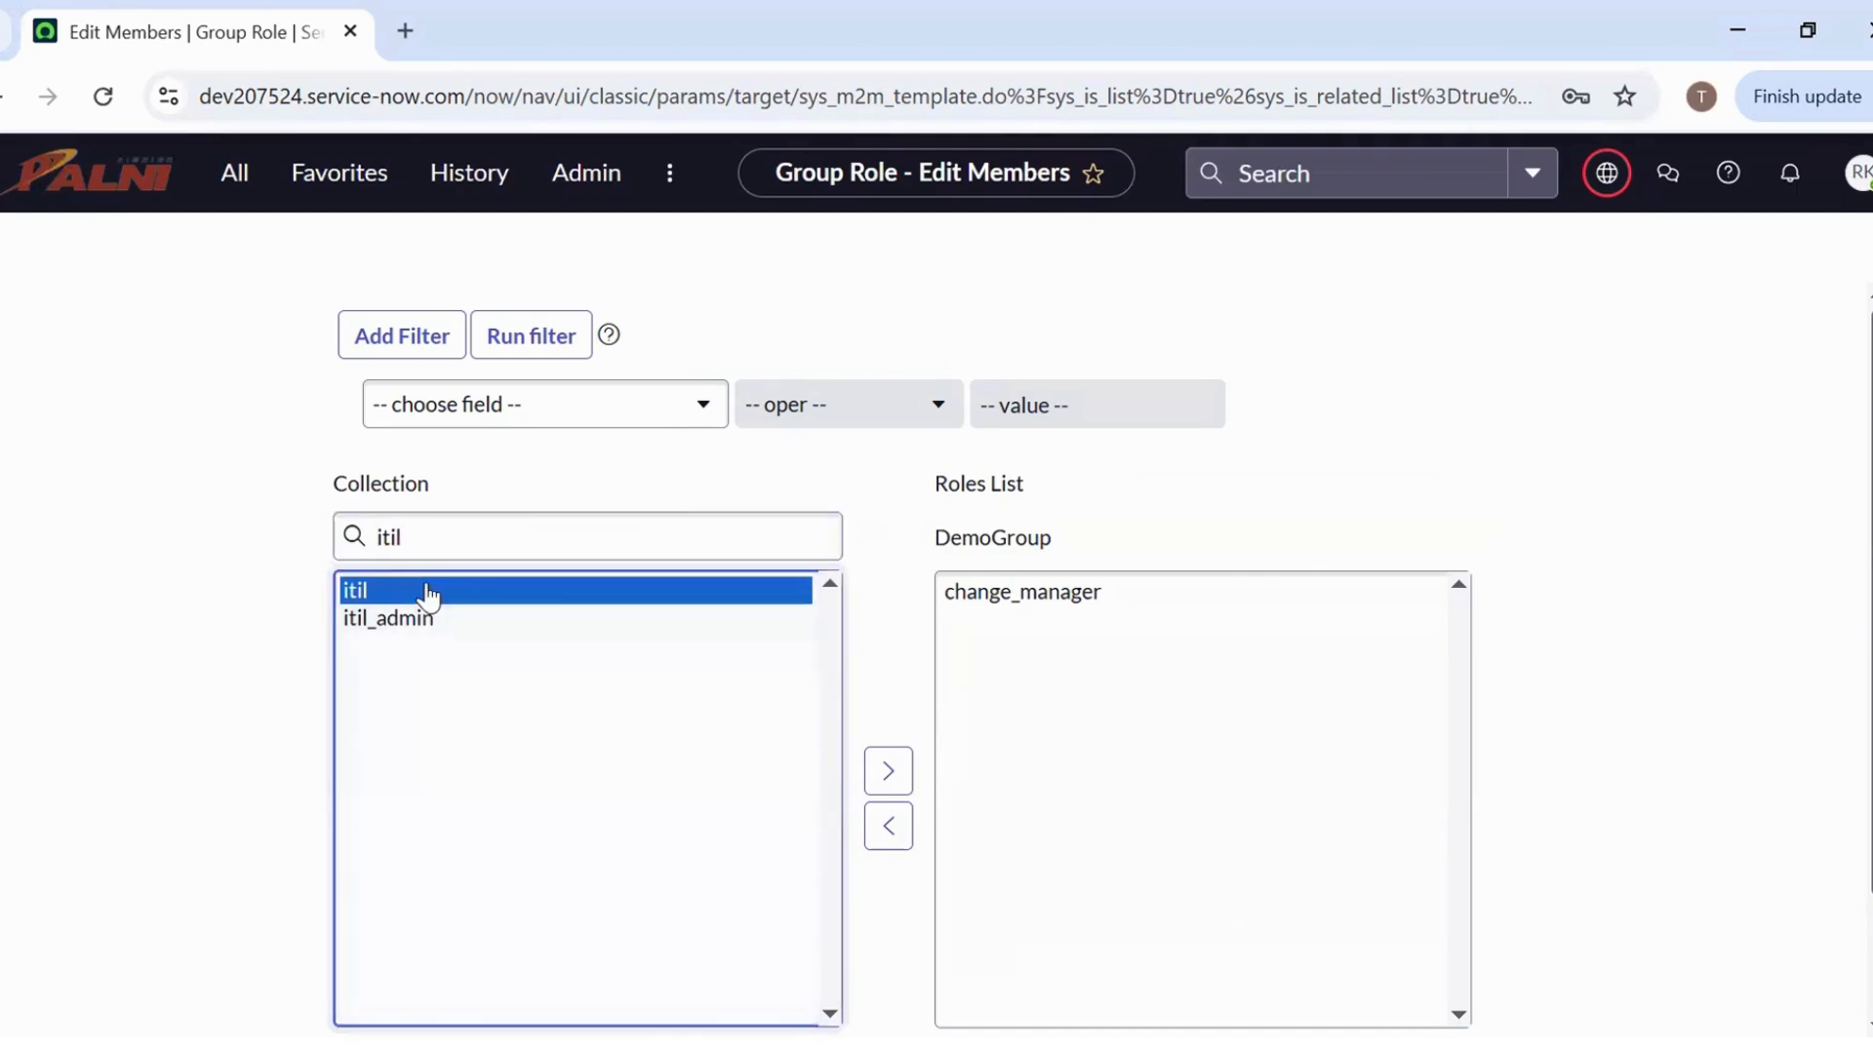
scroll(874, 639, down, 1)
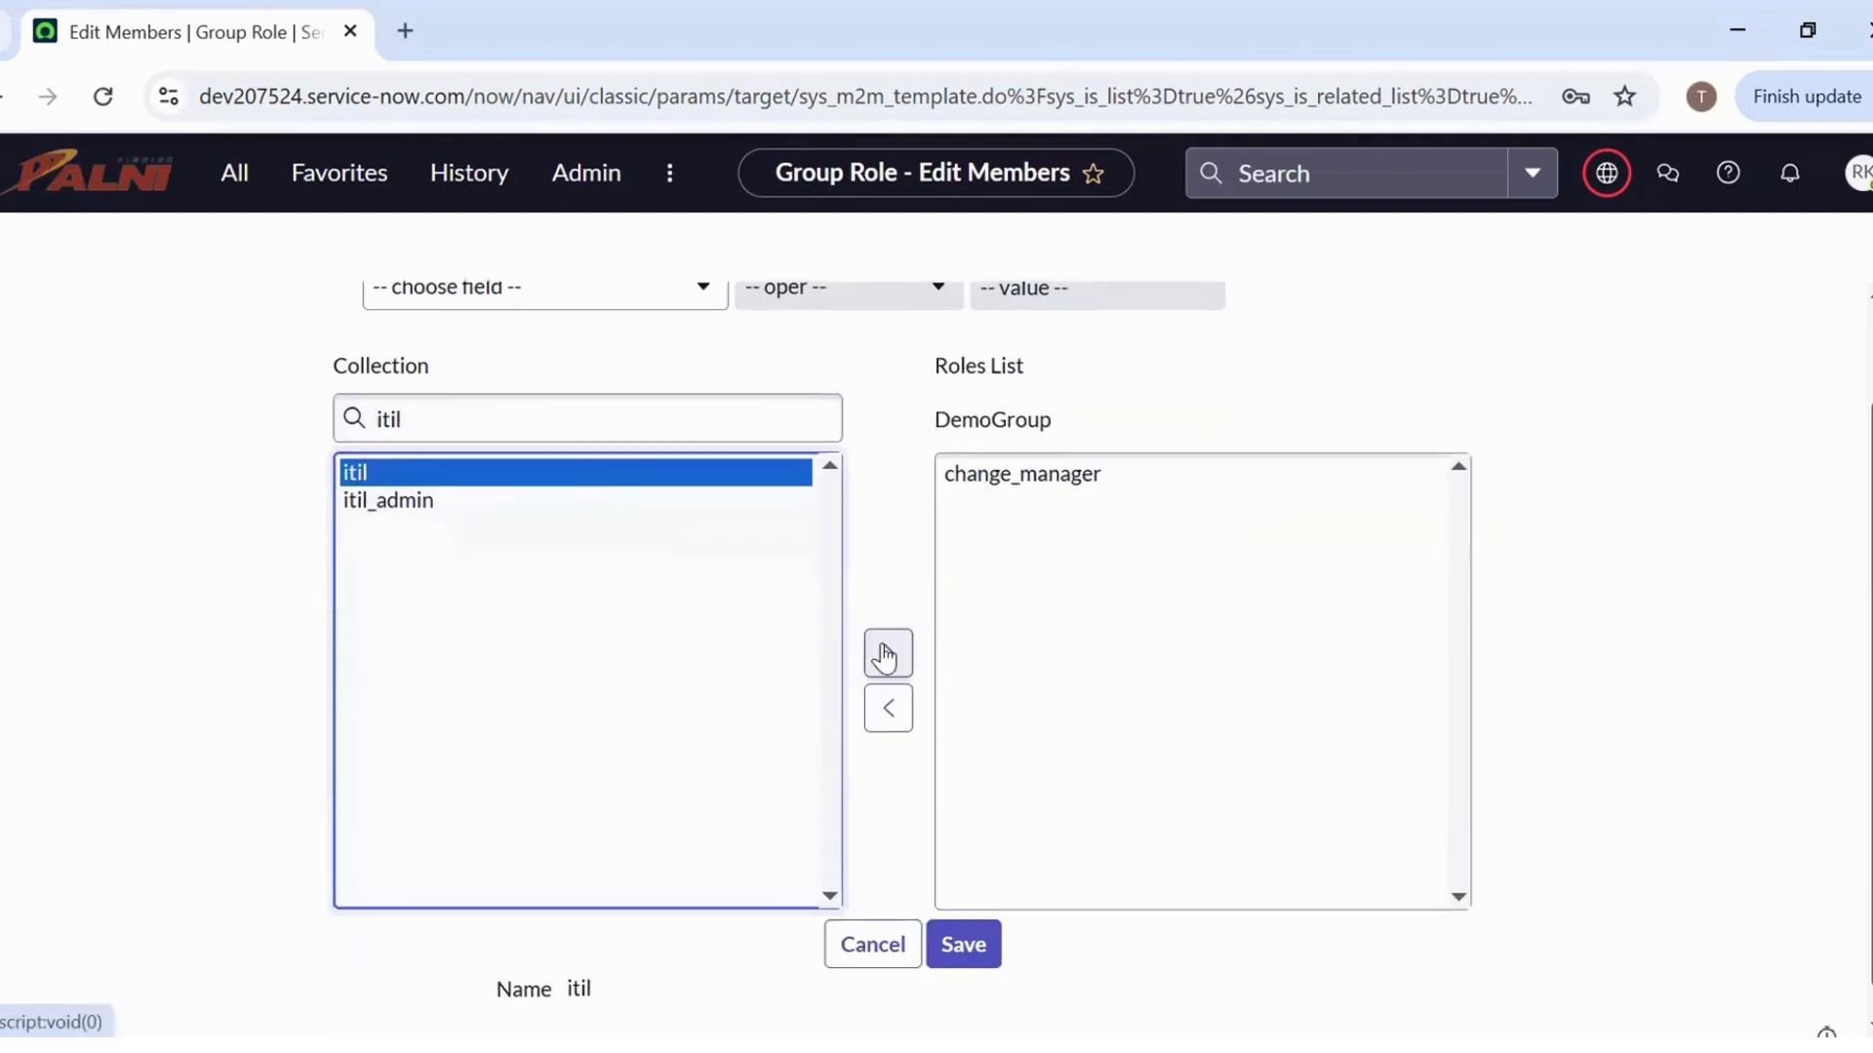
click(885, 658)
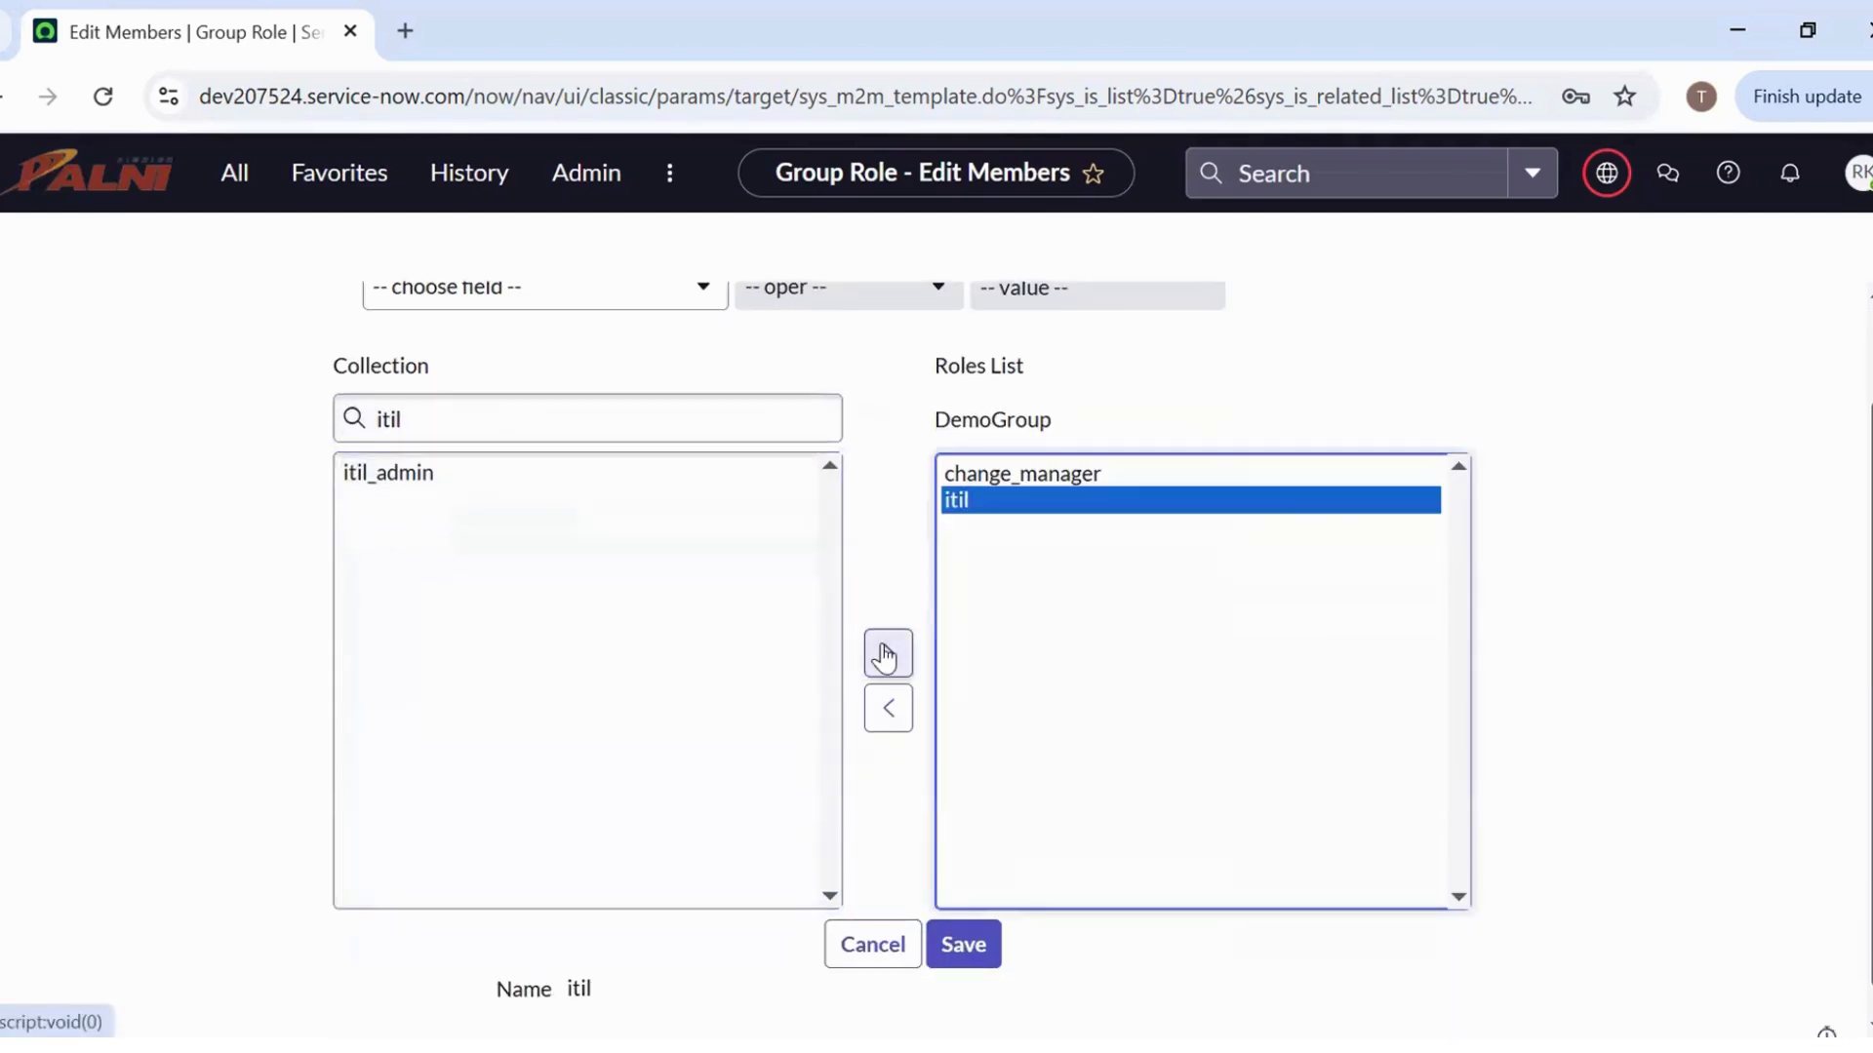
scroll(1205, 692, down, 1)
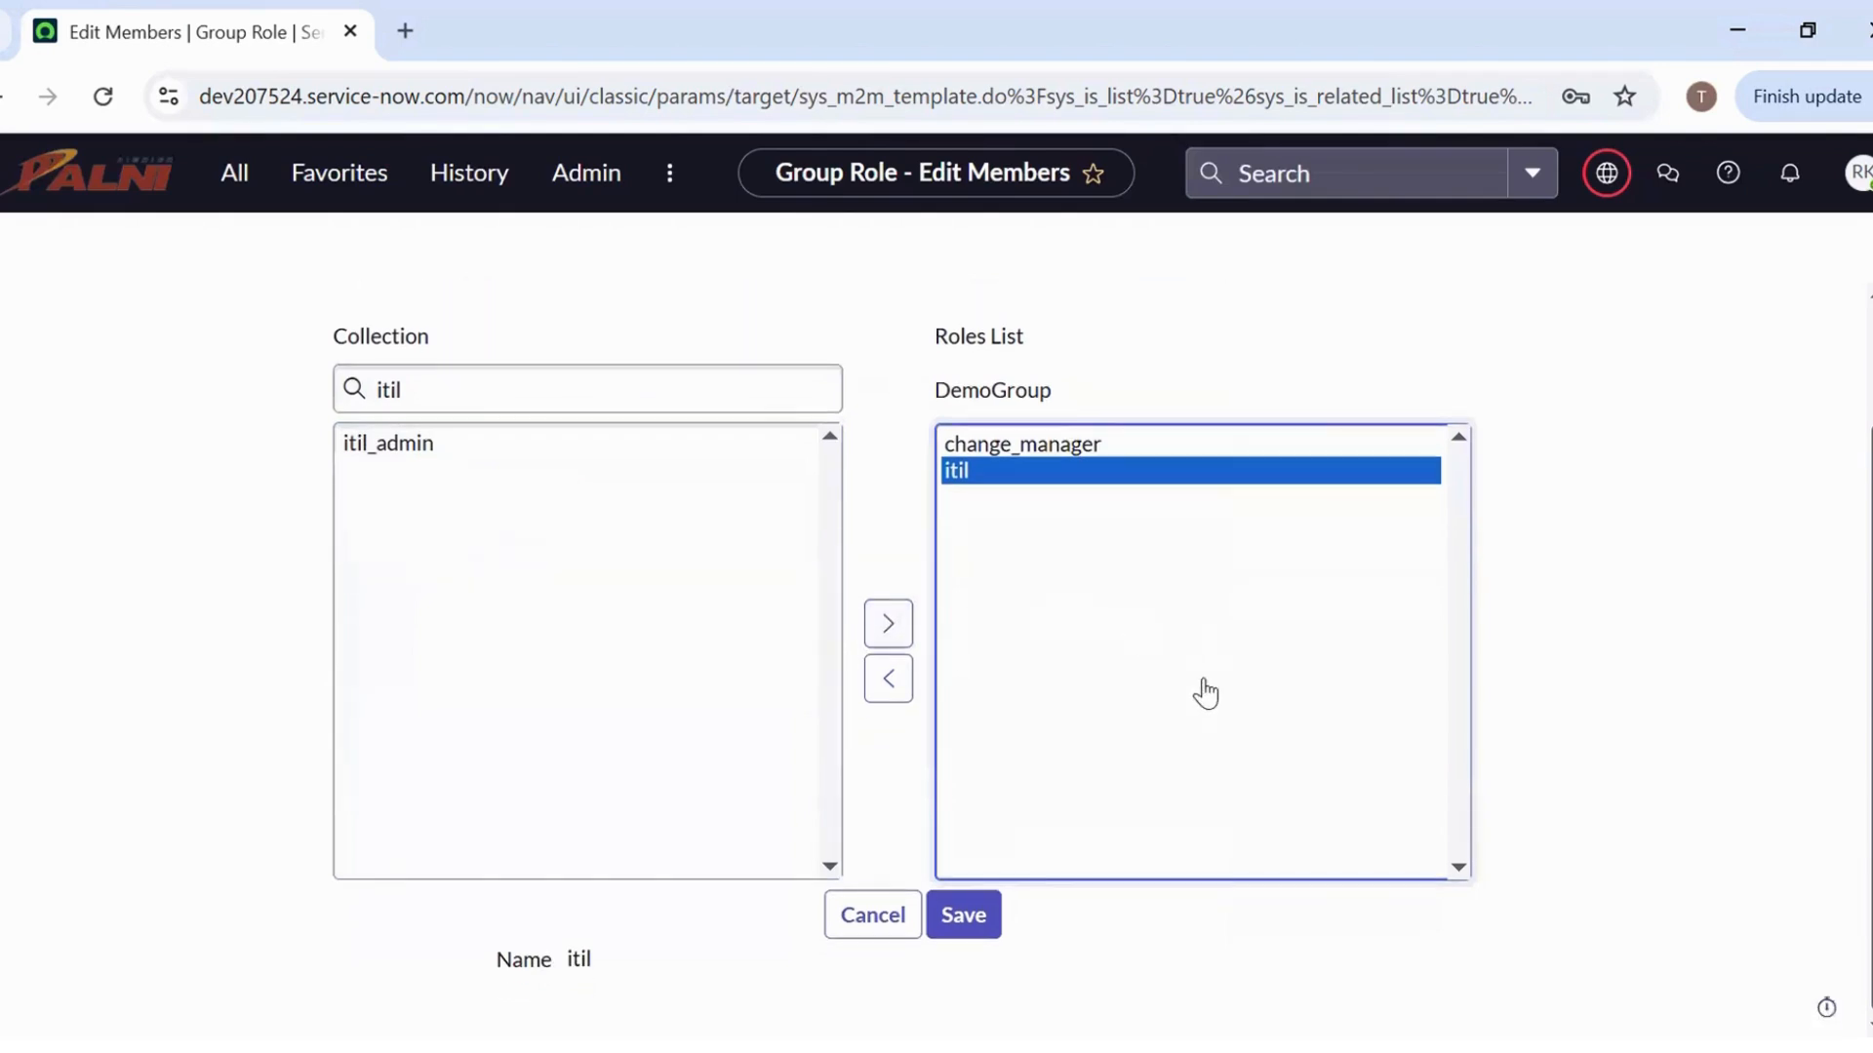
click(966, 917)
scroll(60, 483, down, 2)
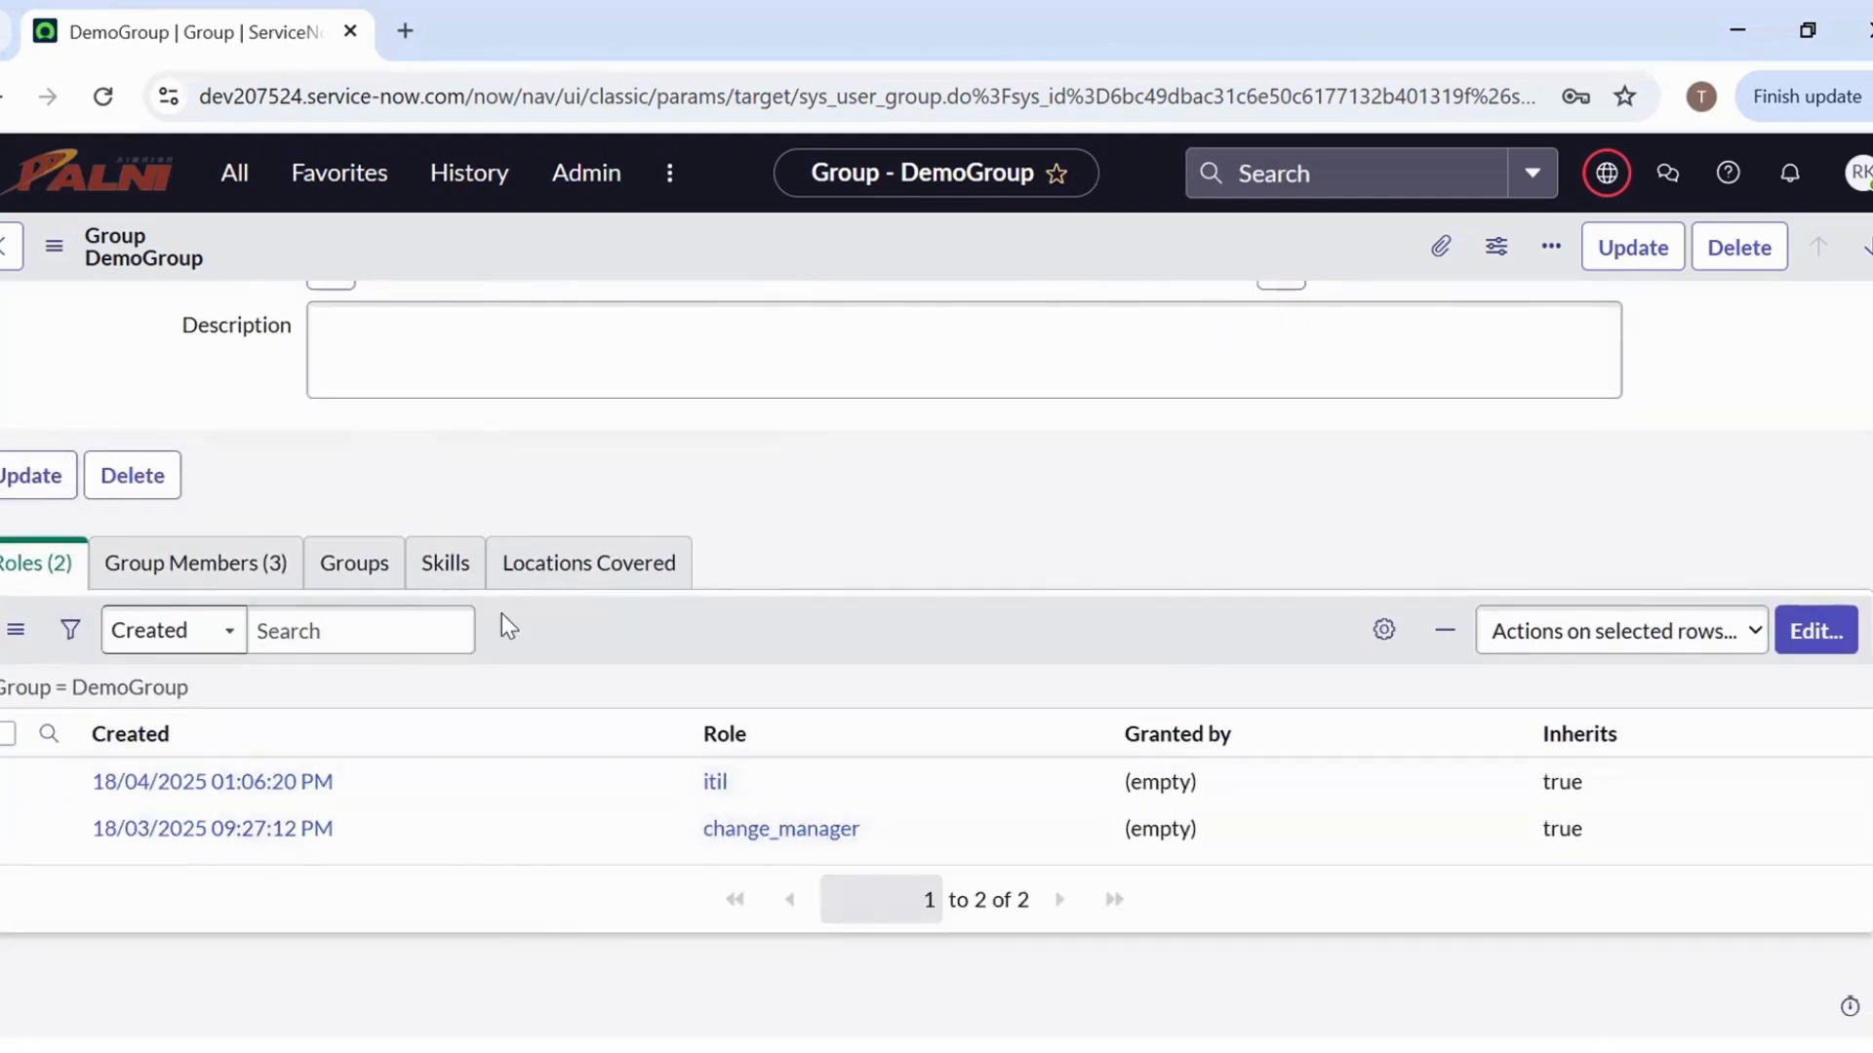
scroll(502, 615, up, 2)
drag(20, 337, 639, 336)
click(852, 426)
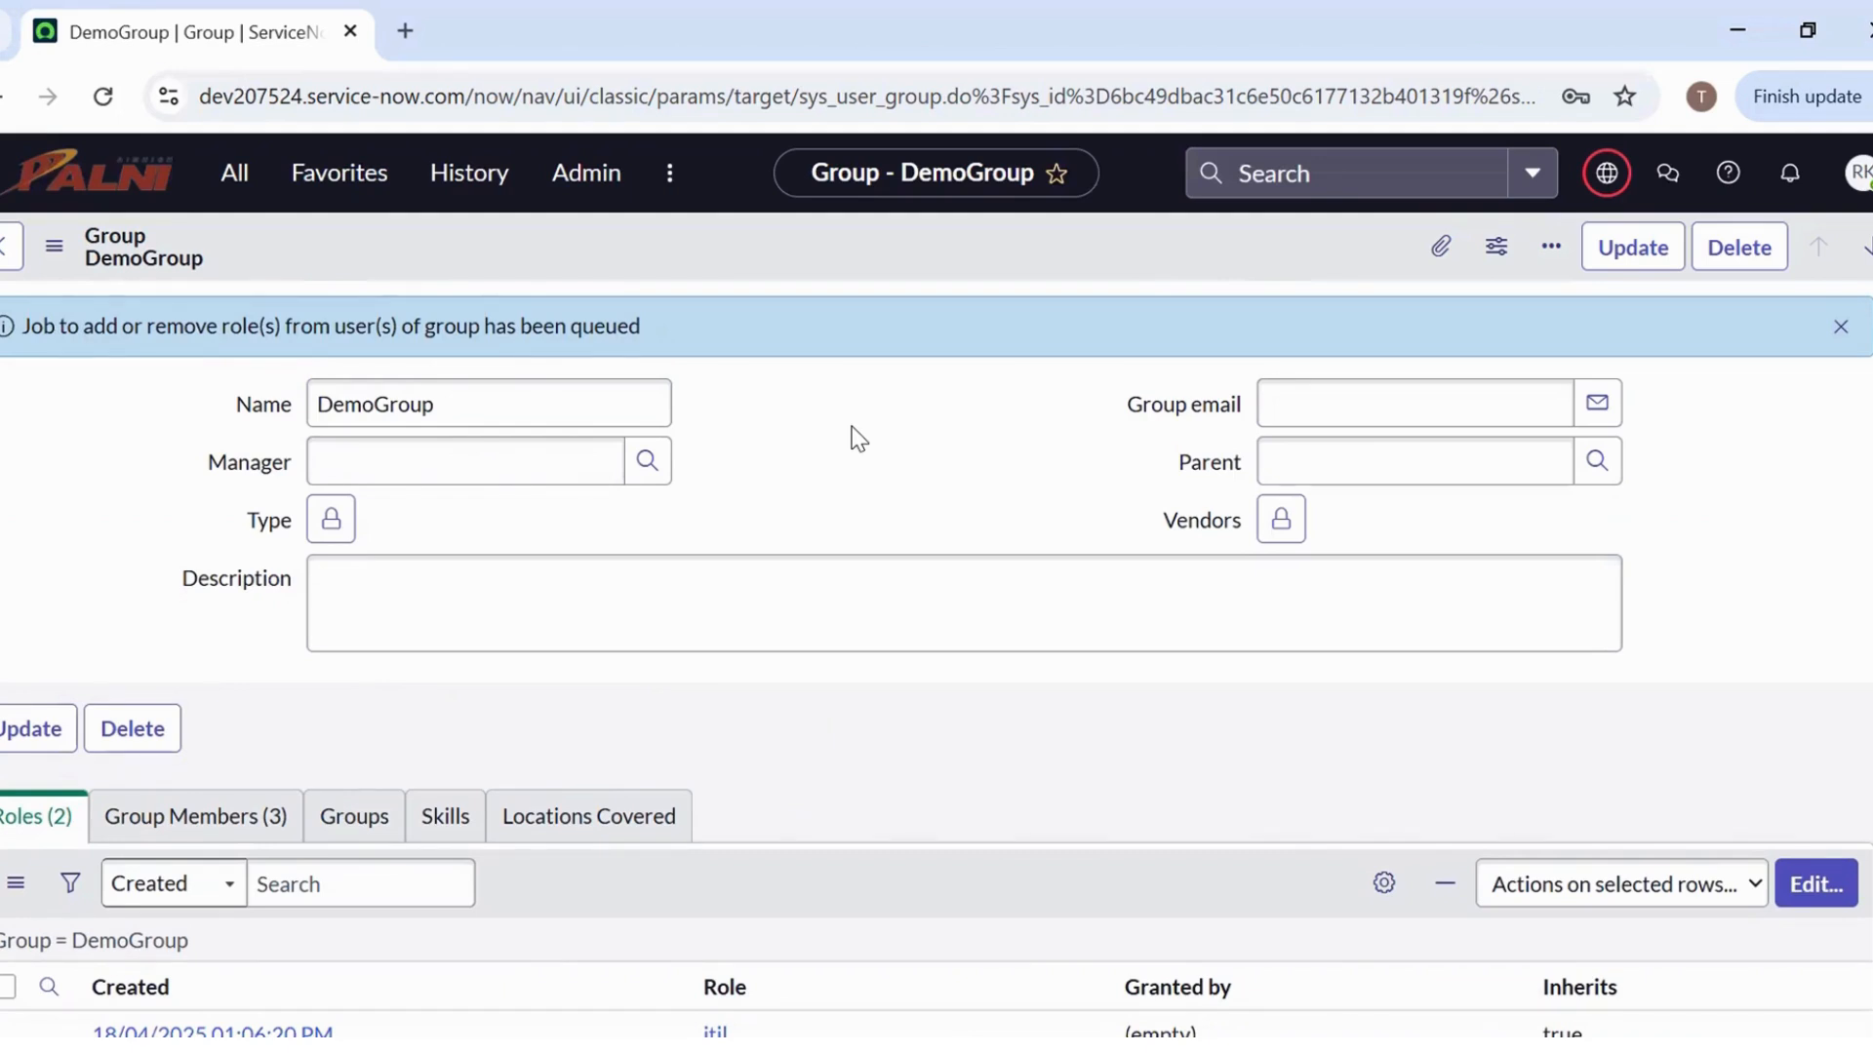
Remove the change_manager role from DemoGroup's roles list, save it, and read the notification banner
scroll(857, 439, down, 2)
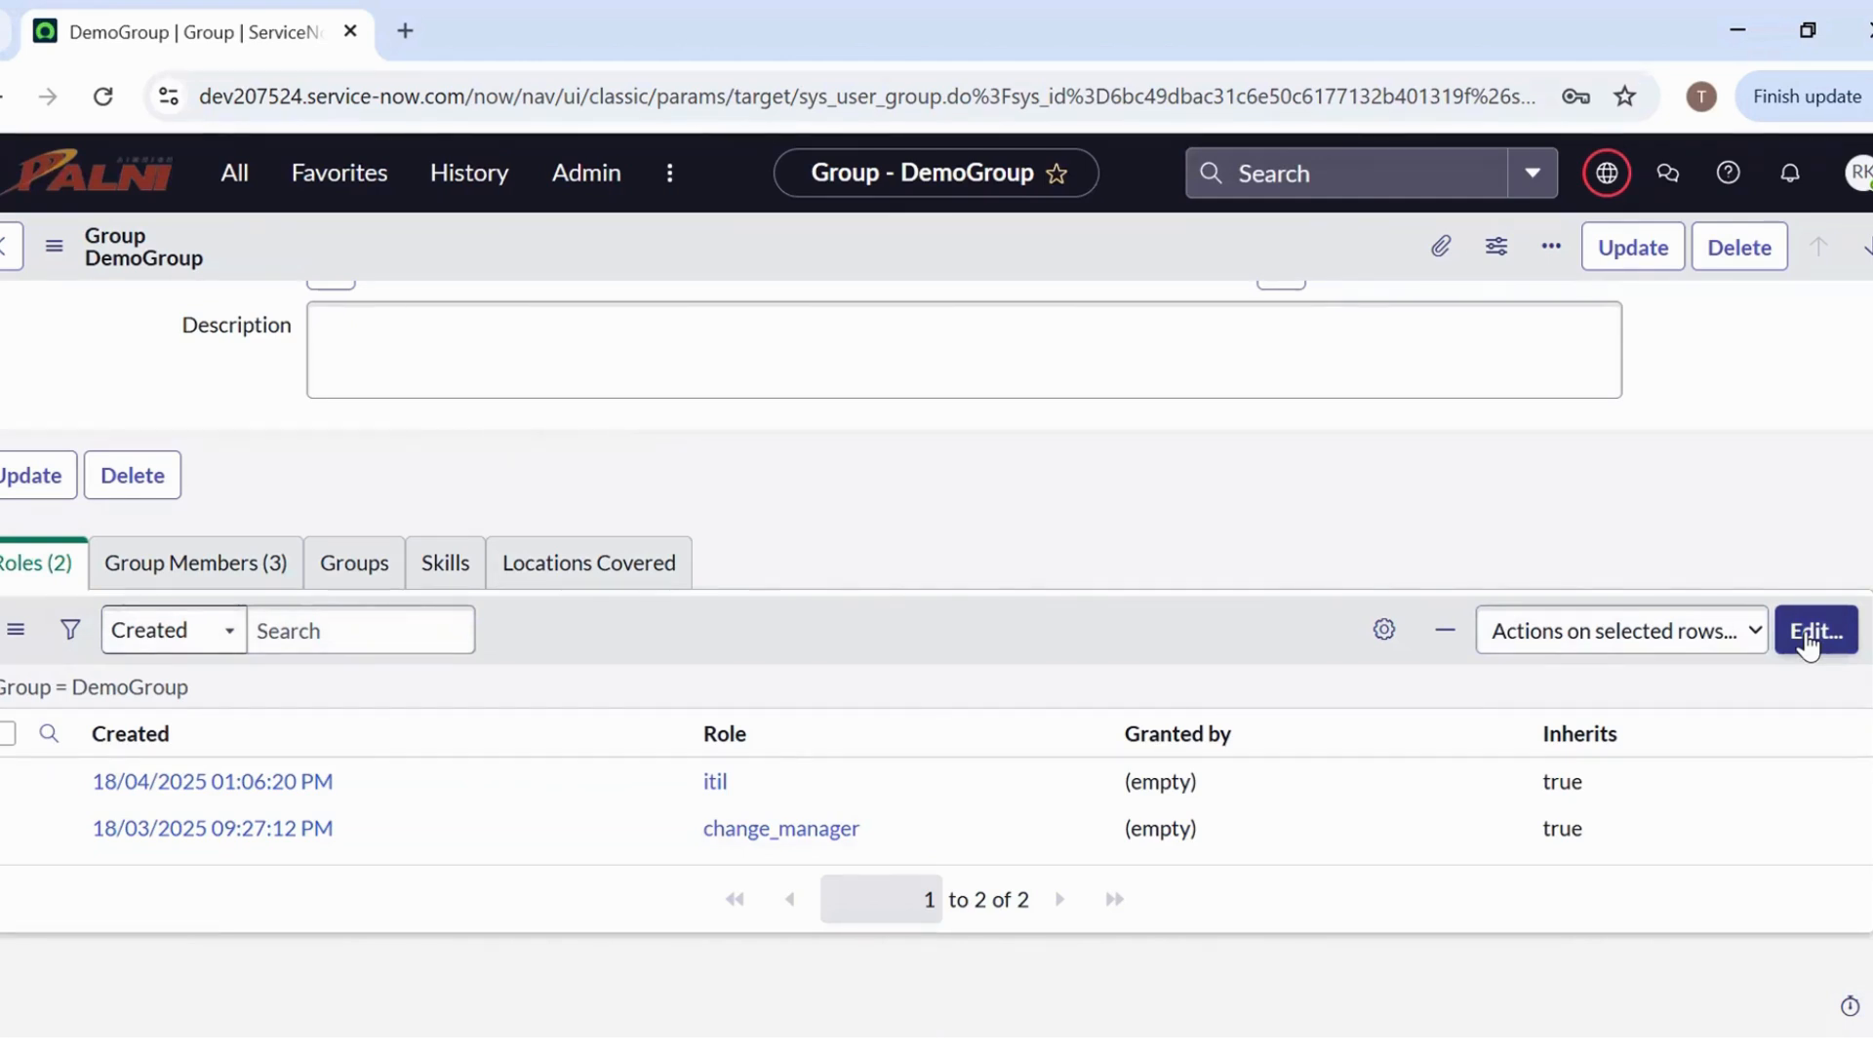
click(1805, 635)
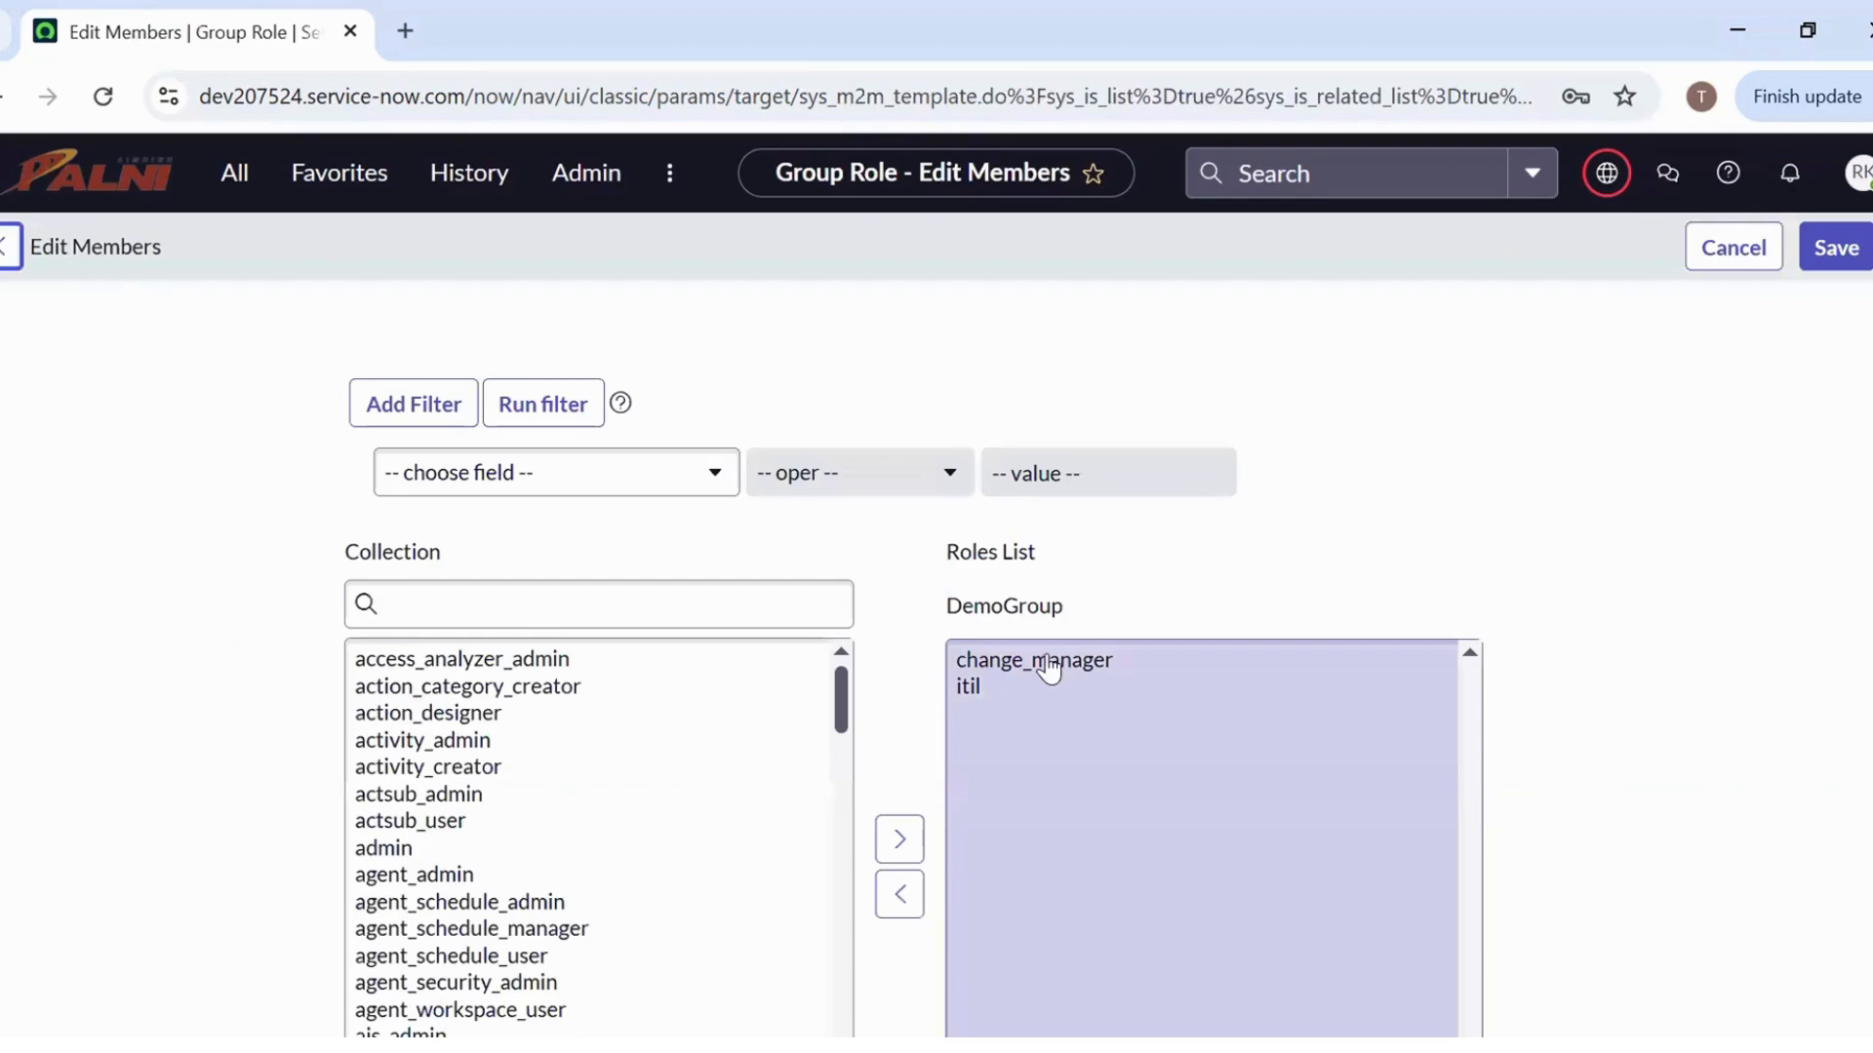
click(1048, 669)
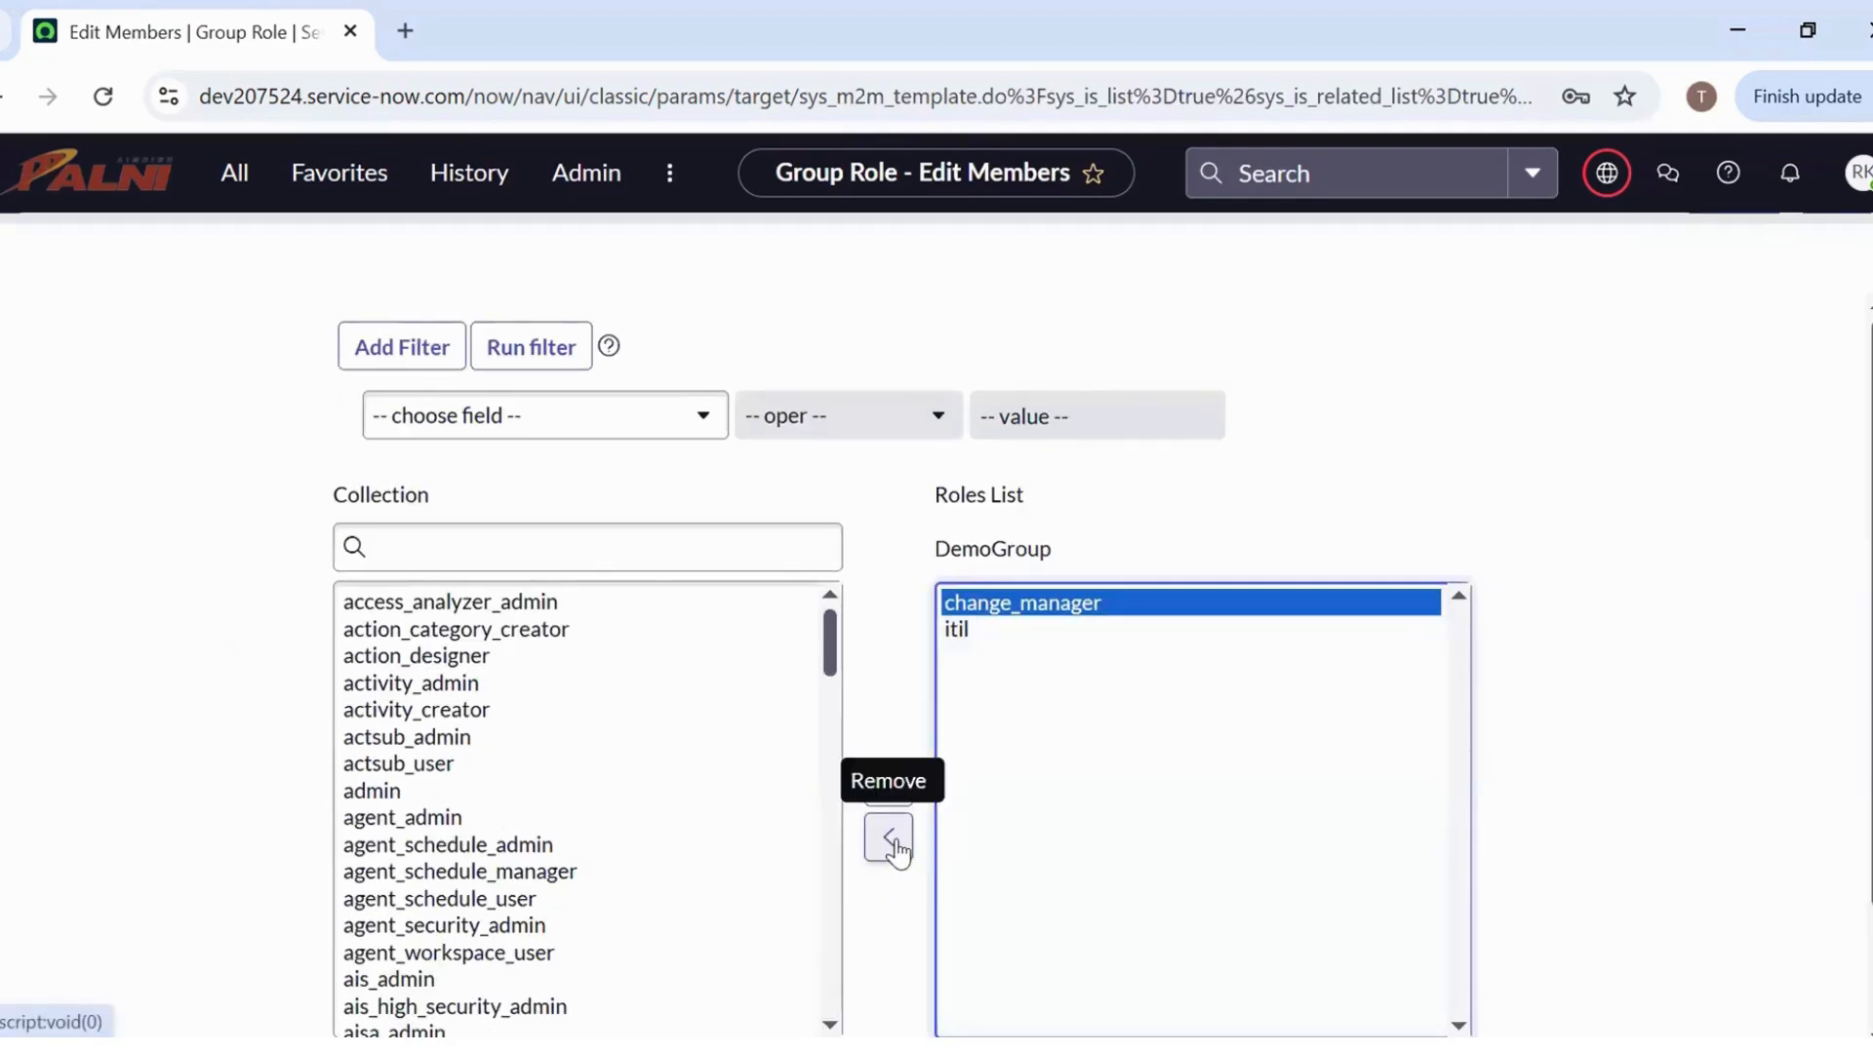
click(889, 839)
click(965, 931)
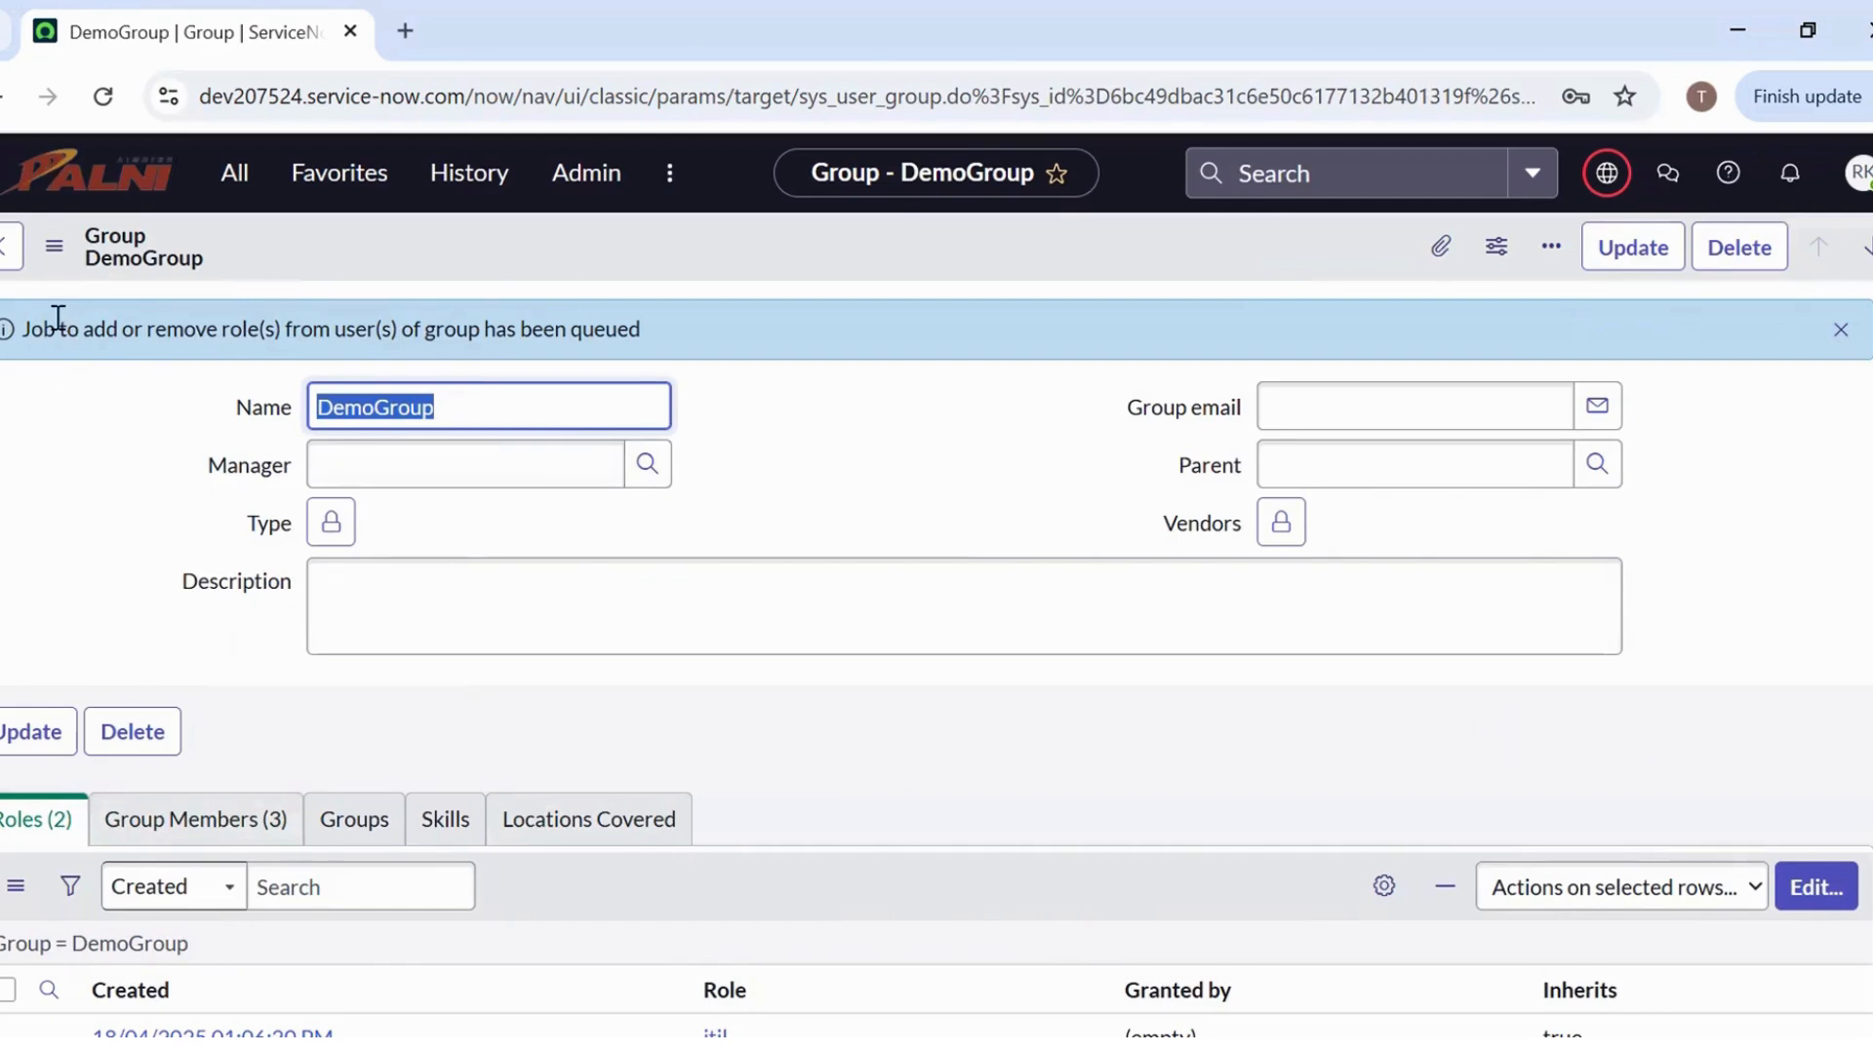
drag(21, 332, 722, 333)
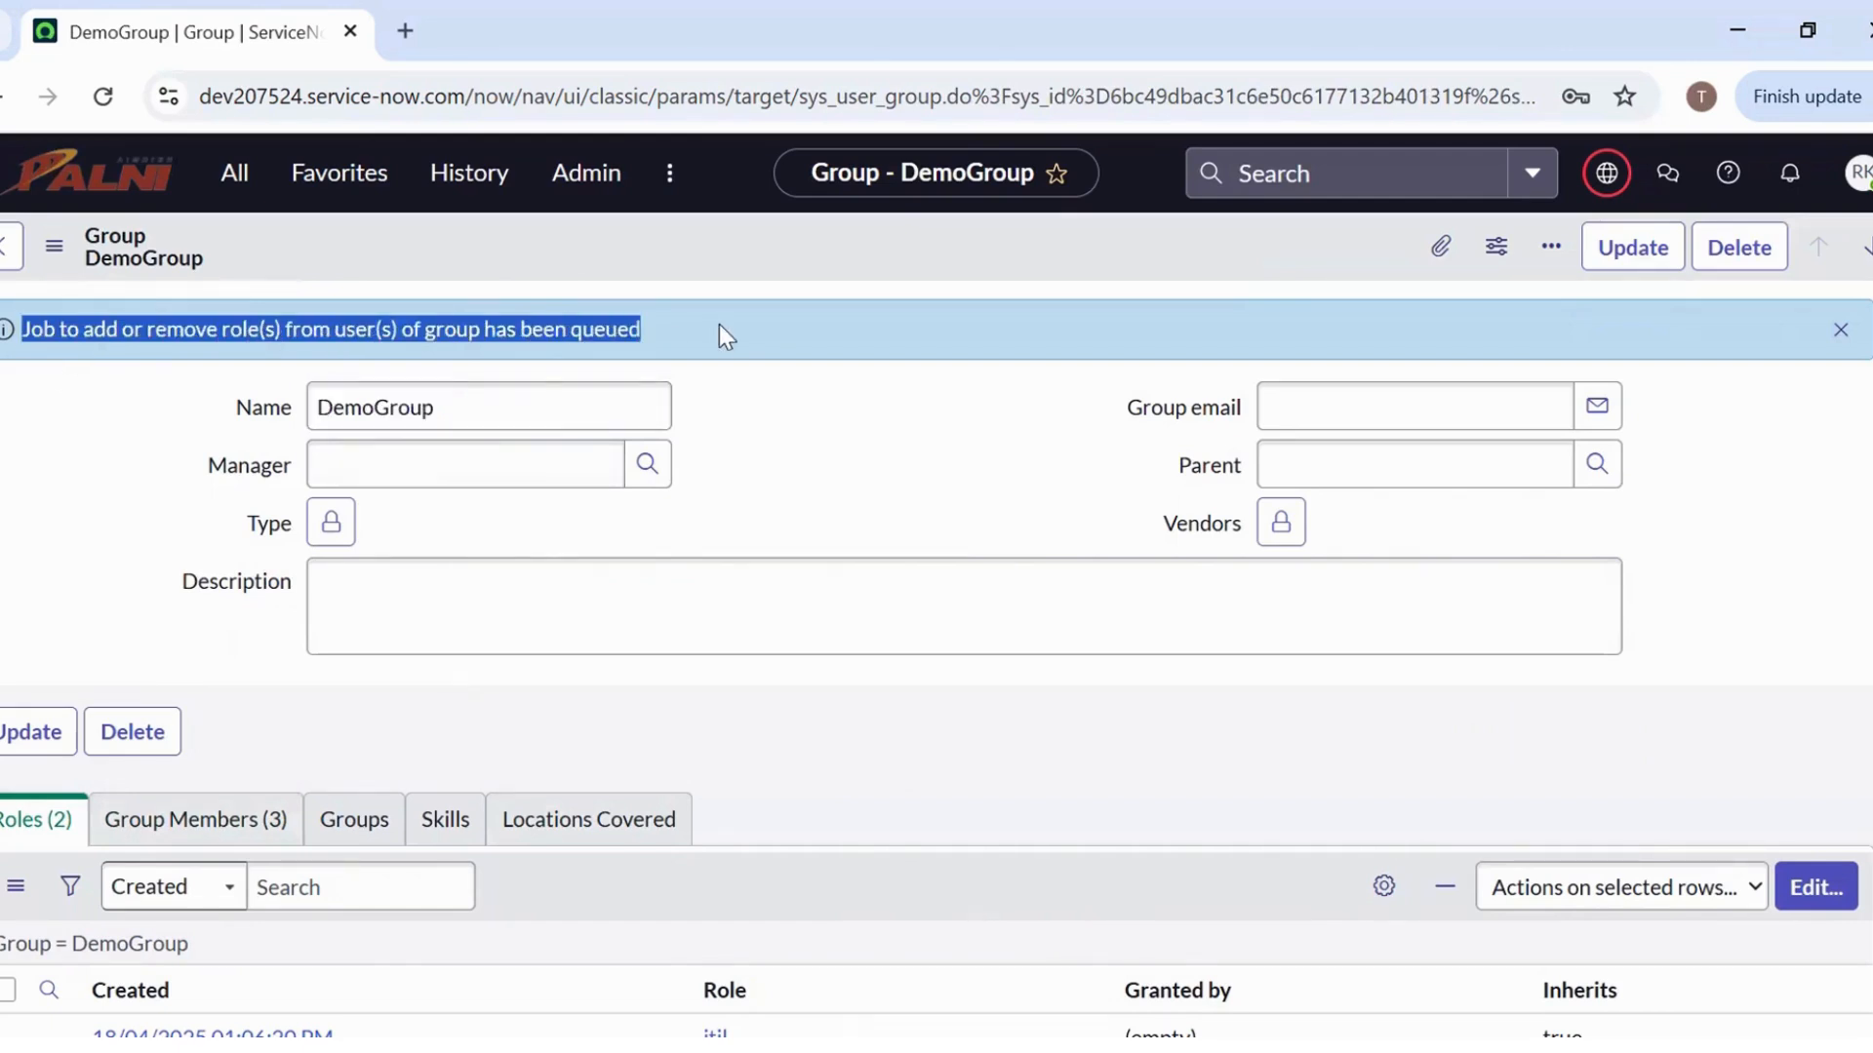
click(398, 635)
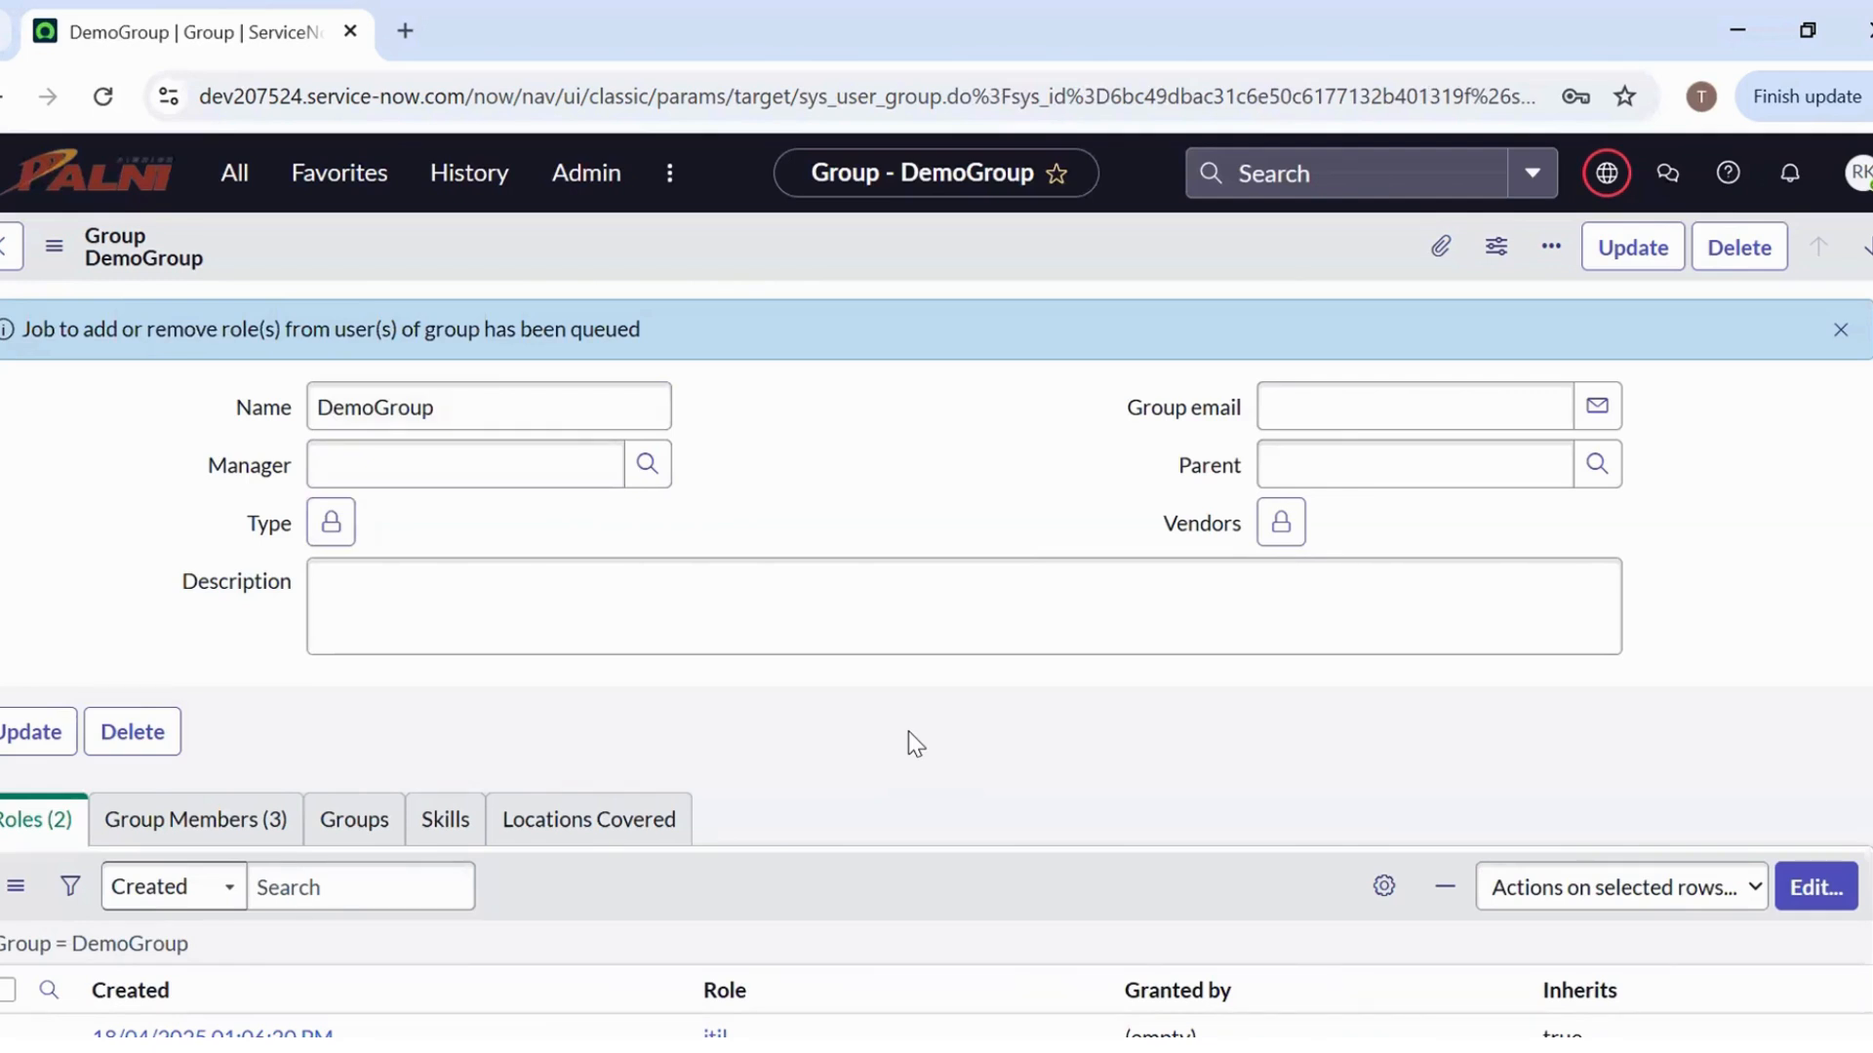
Reopen the DemoGroup record from the Groups list under User Administration and check its assigned roles
click(223, 185)
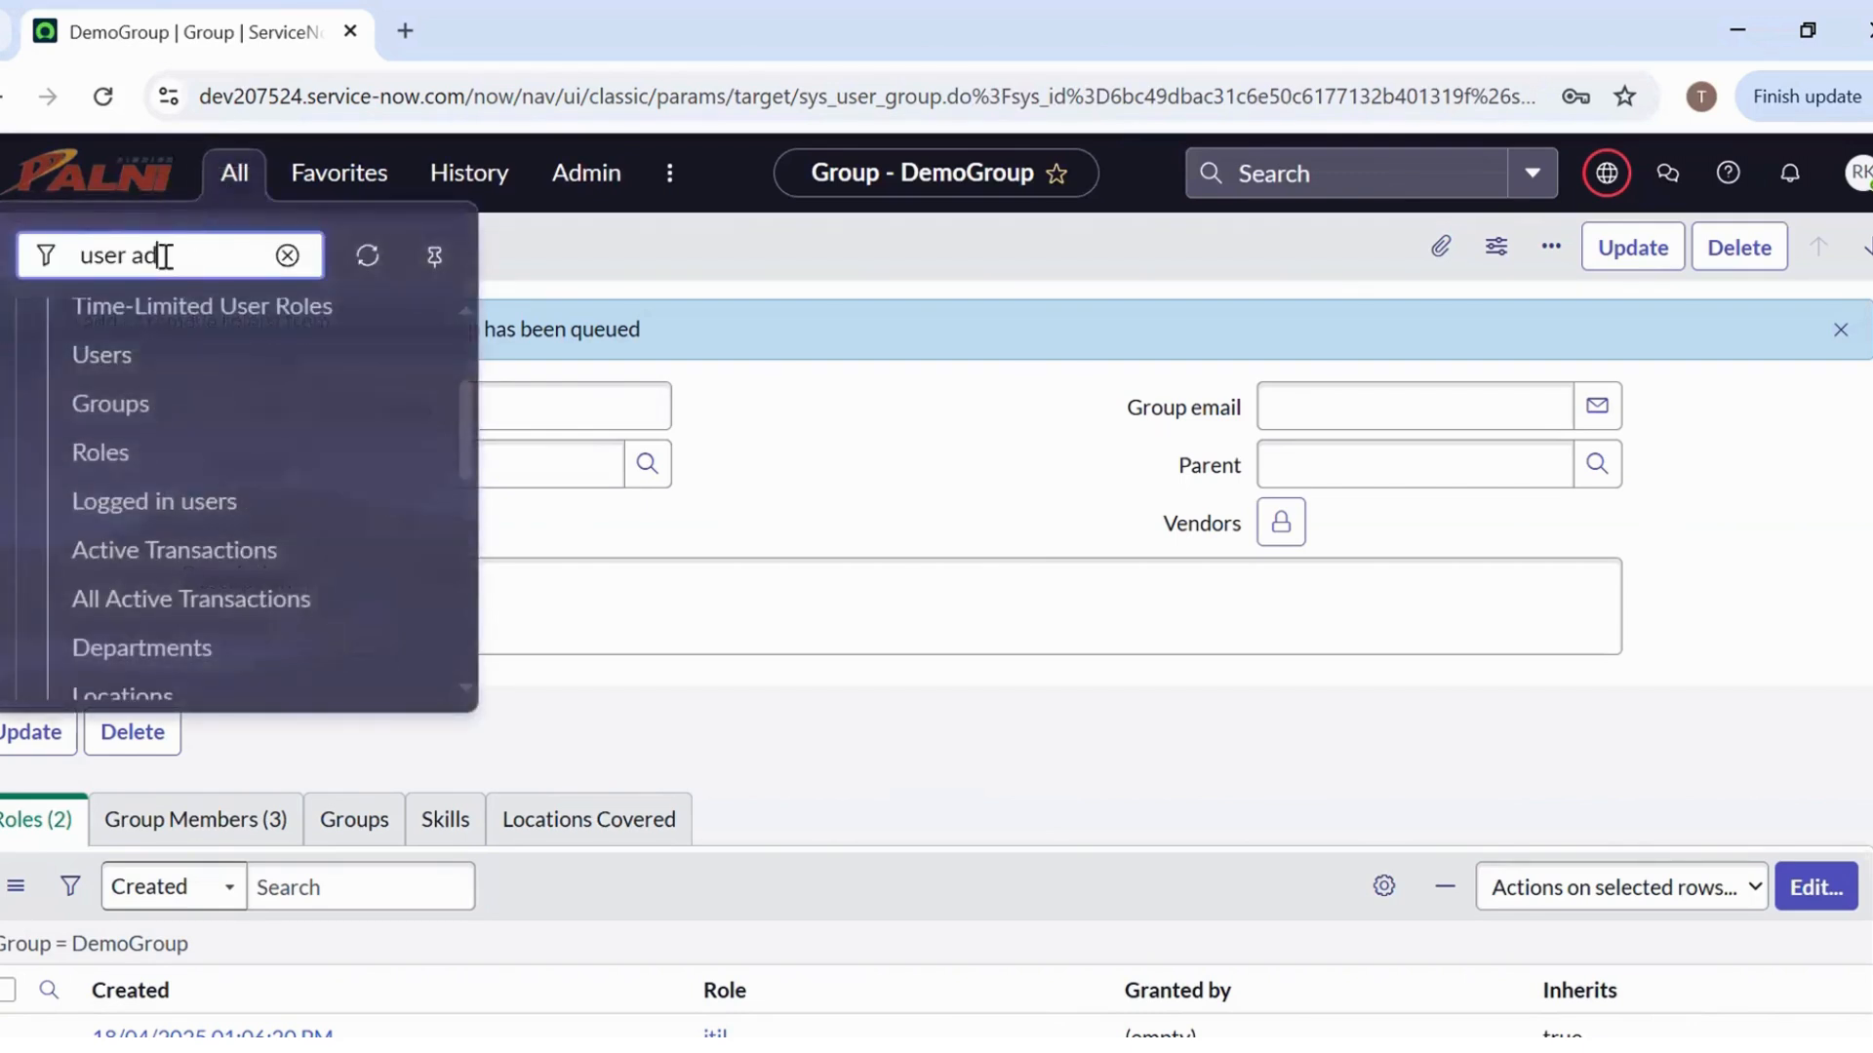
click(116, 404)
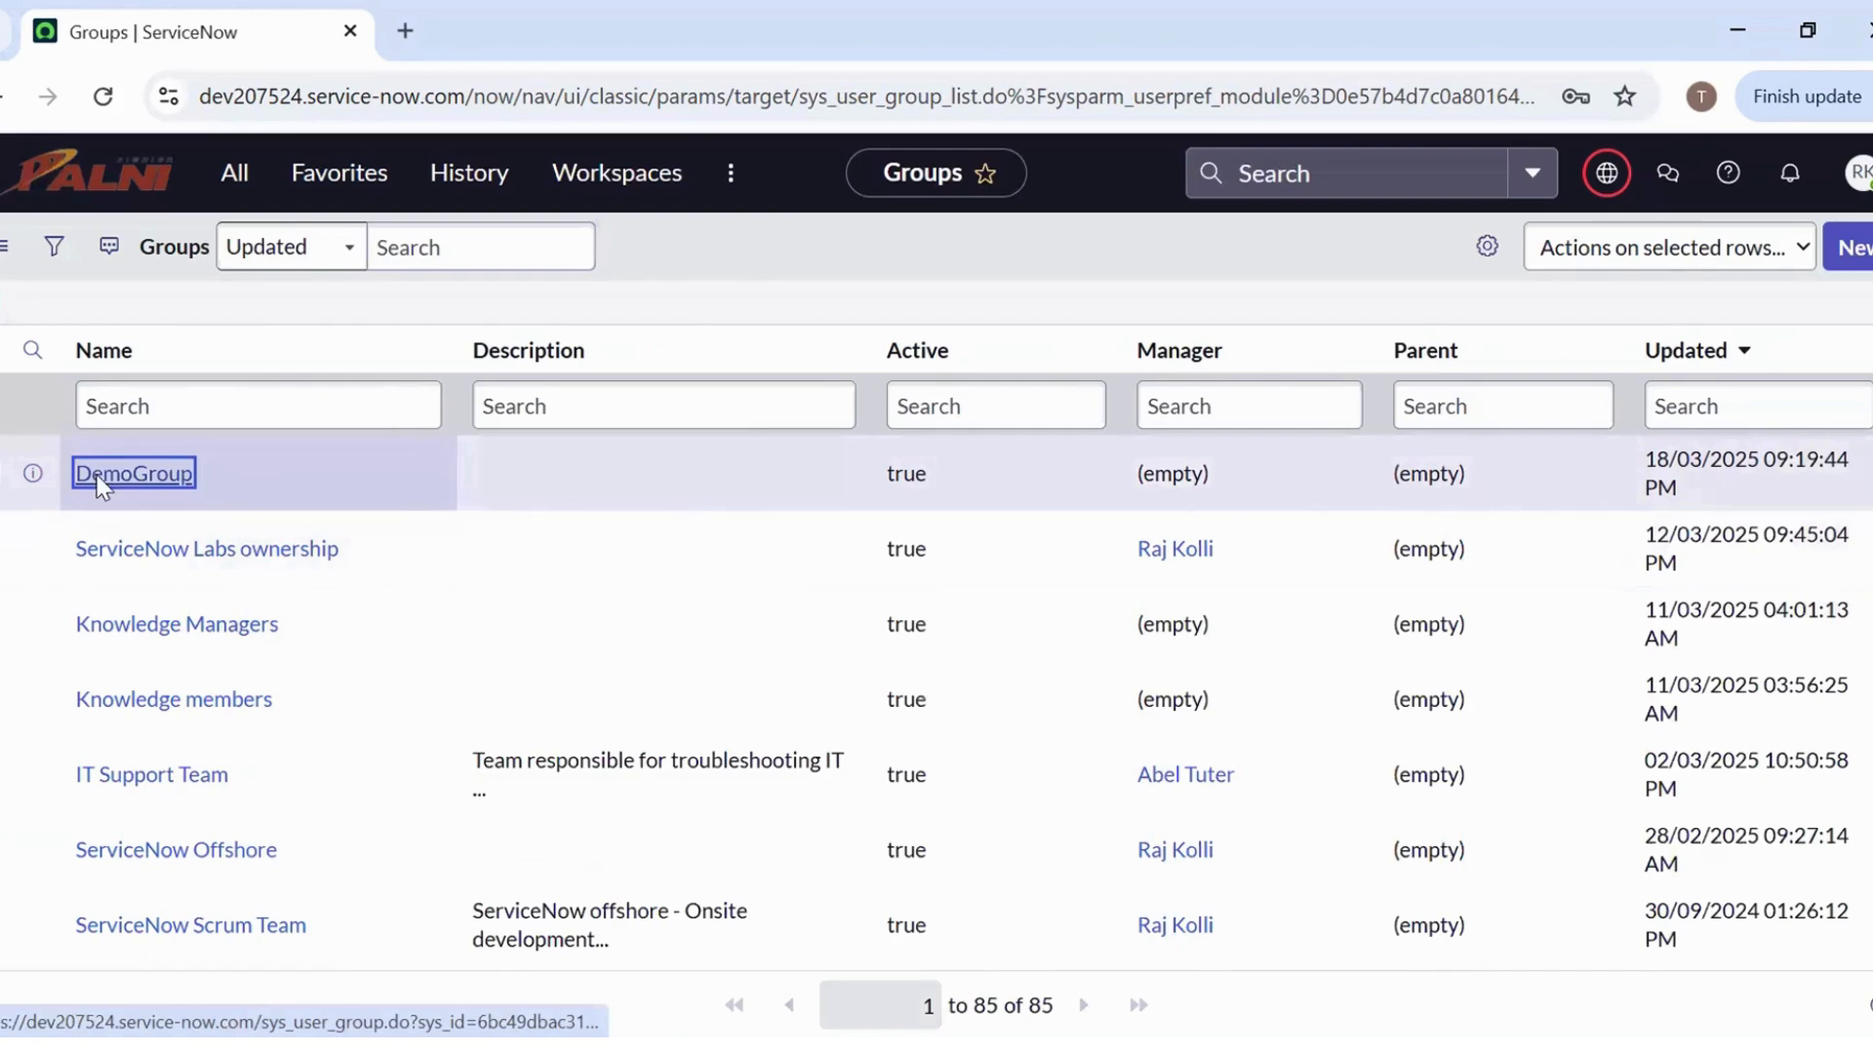
click(96, 476)
scroll(102, 484, down, 2)
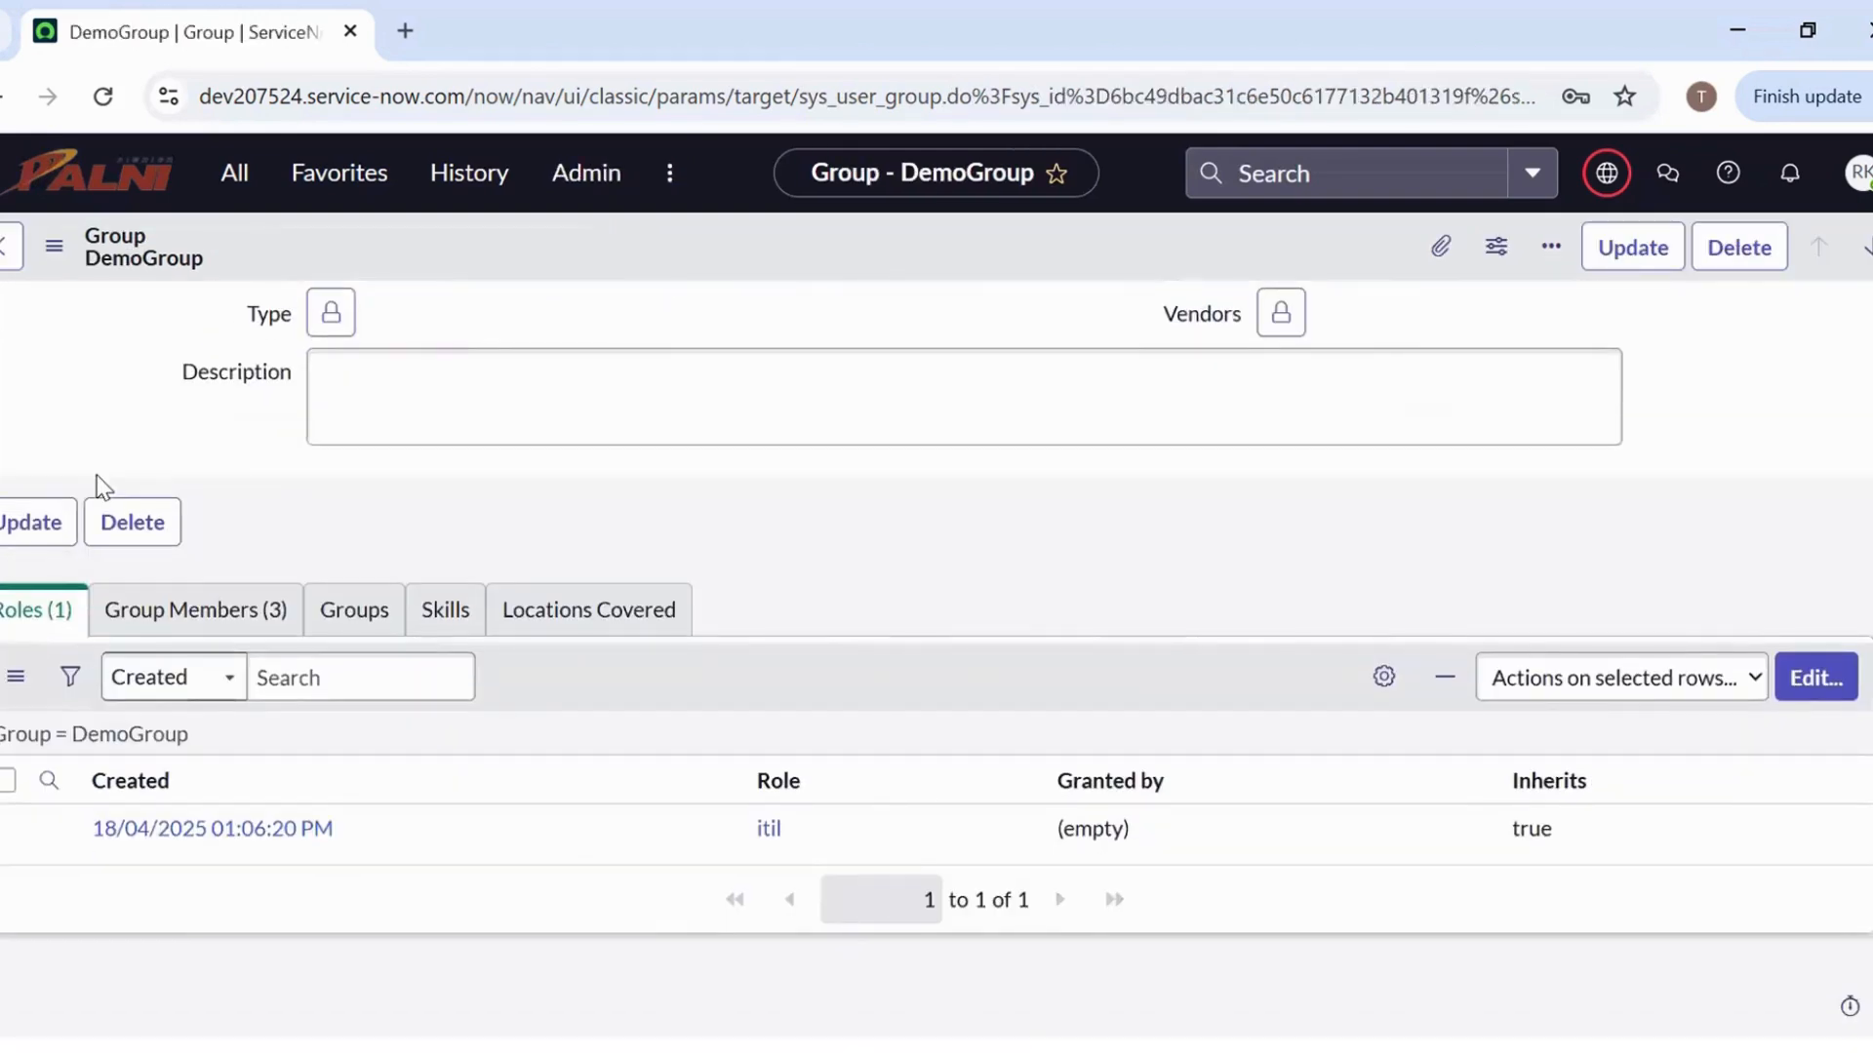
Add the first two users in the collection to DemoGroup's group members, save, and check the member list
click(214, 632)
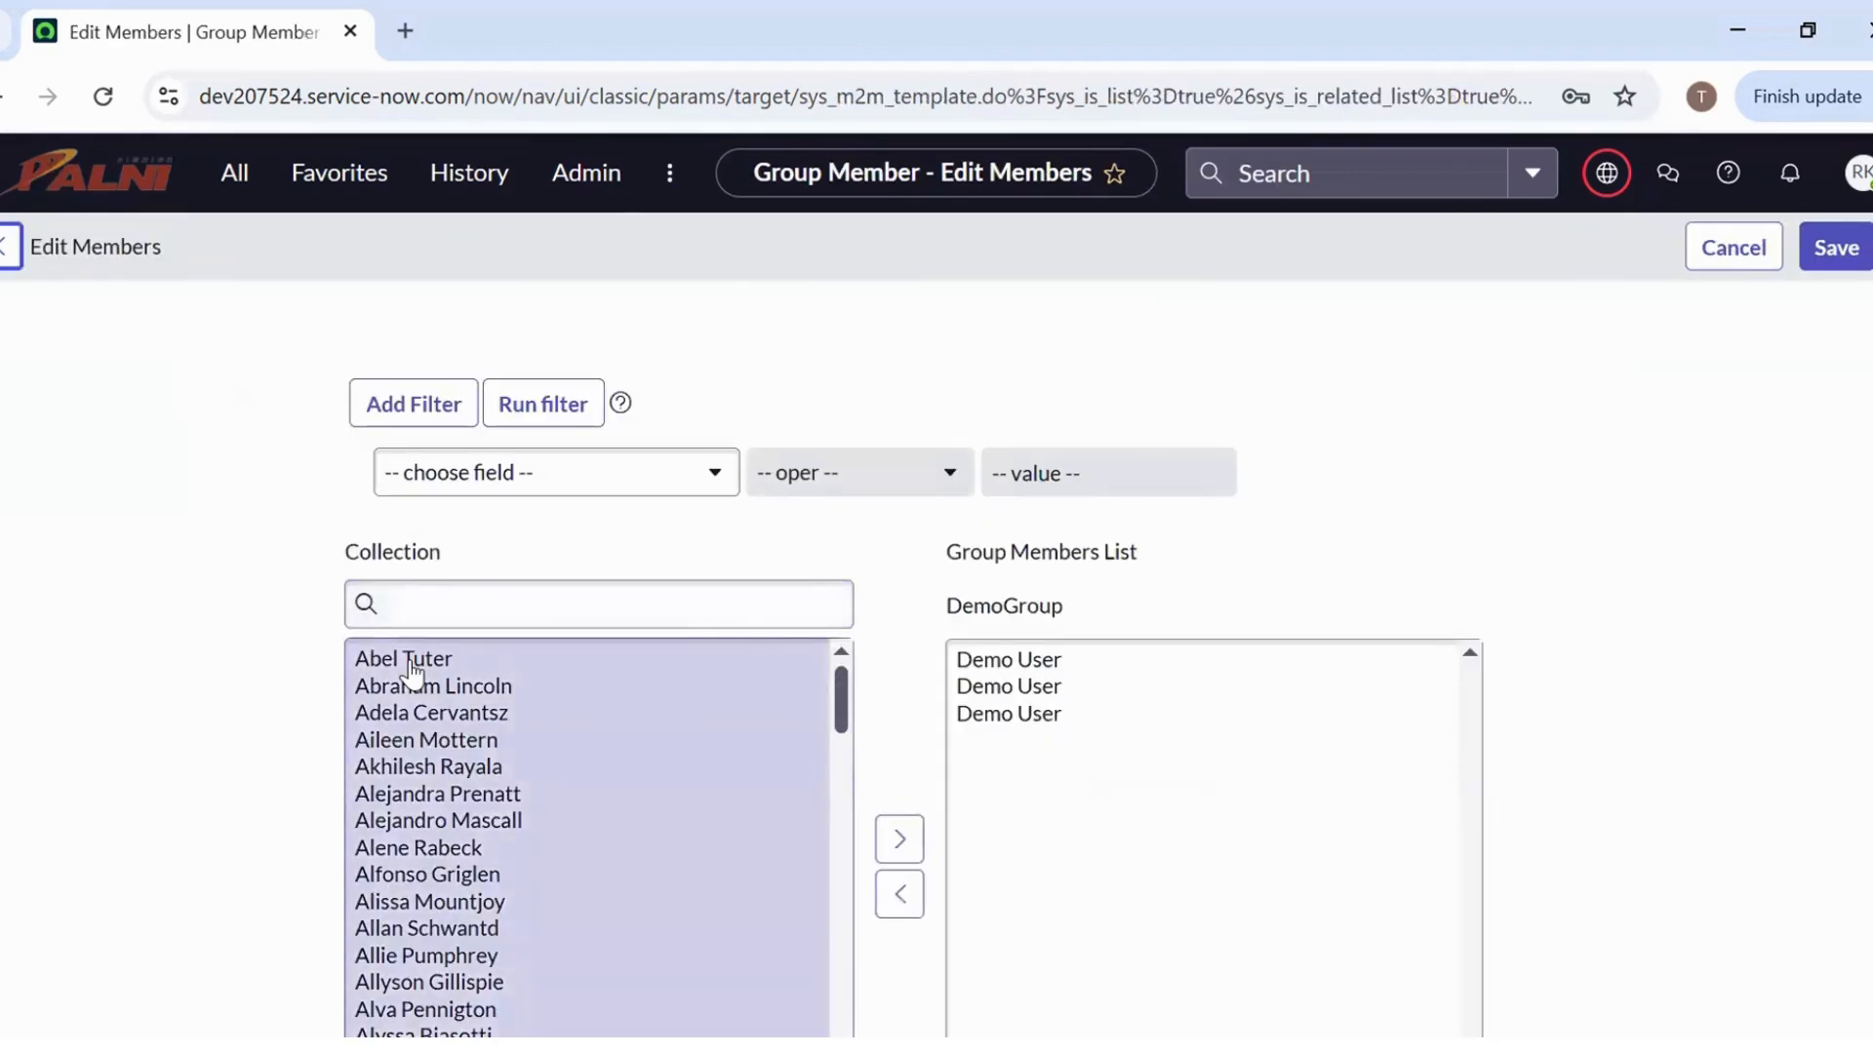
click(412, 666)
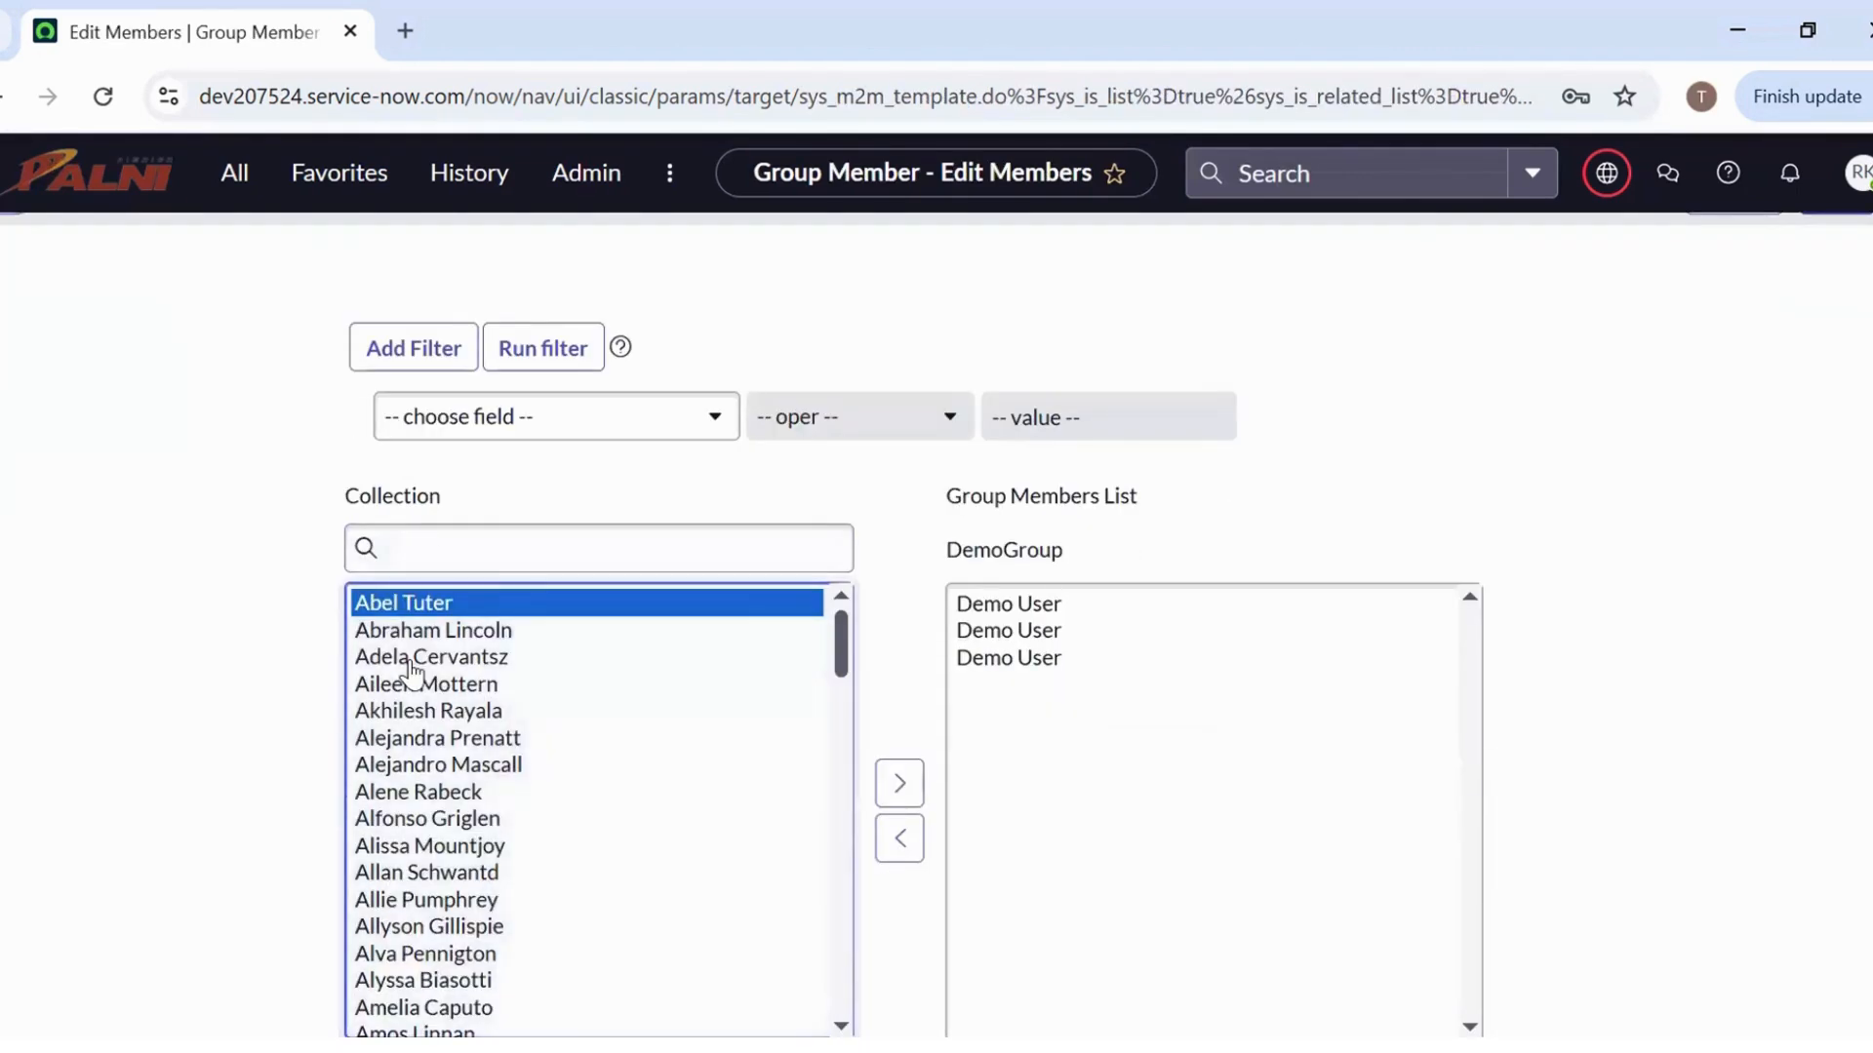
click(888, 785)
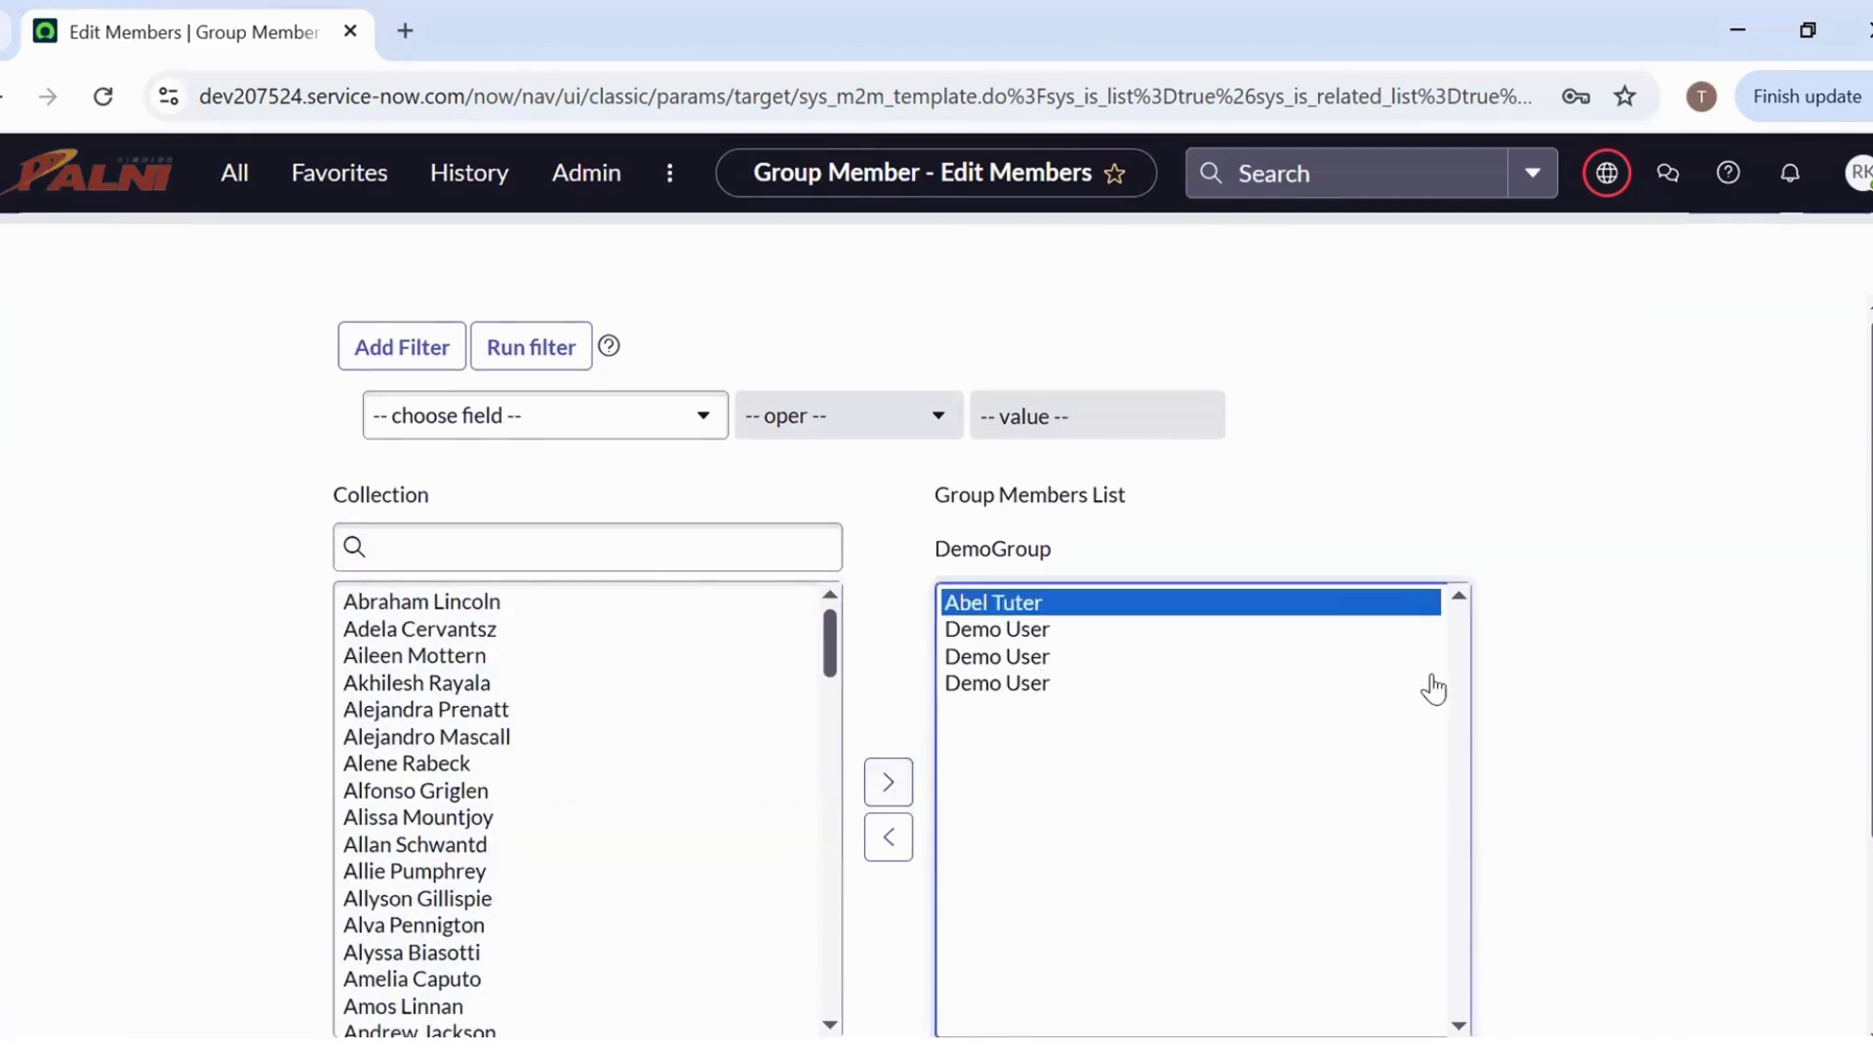
click(468, 602)
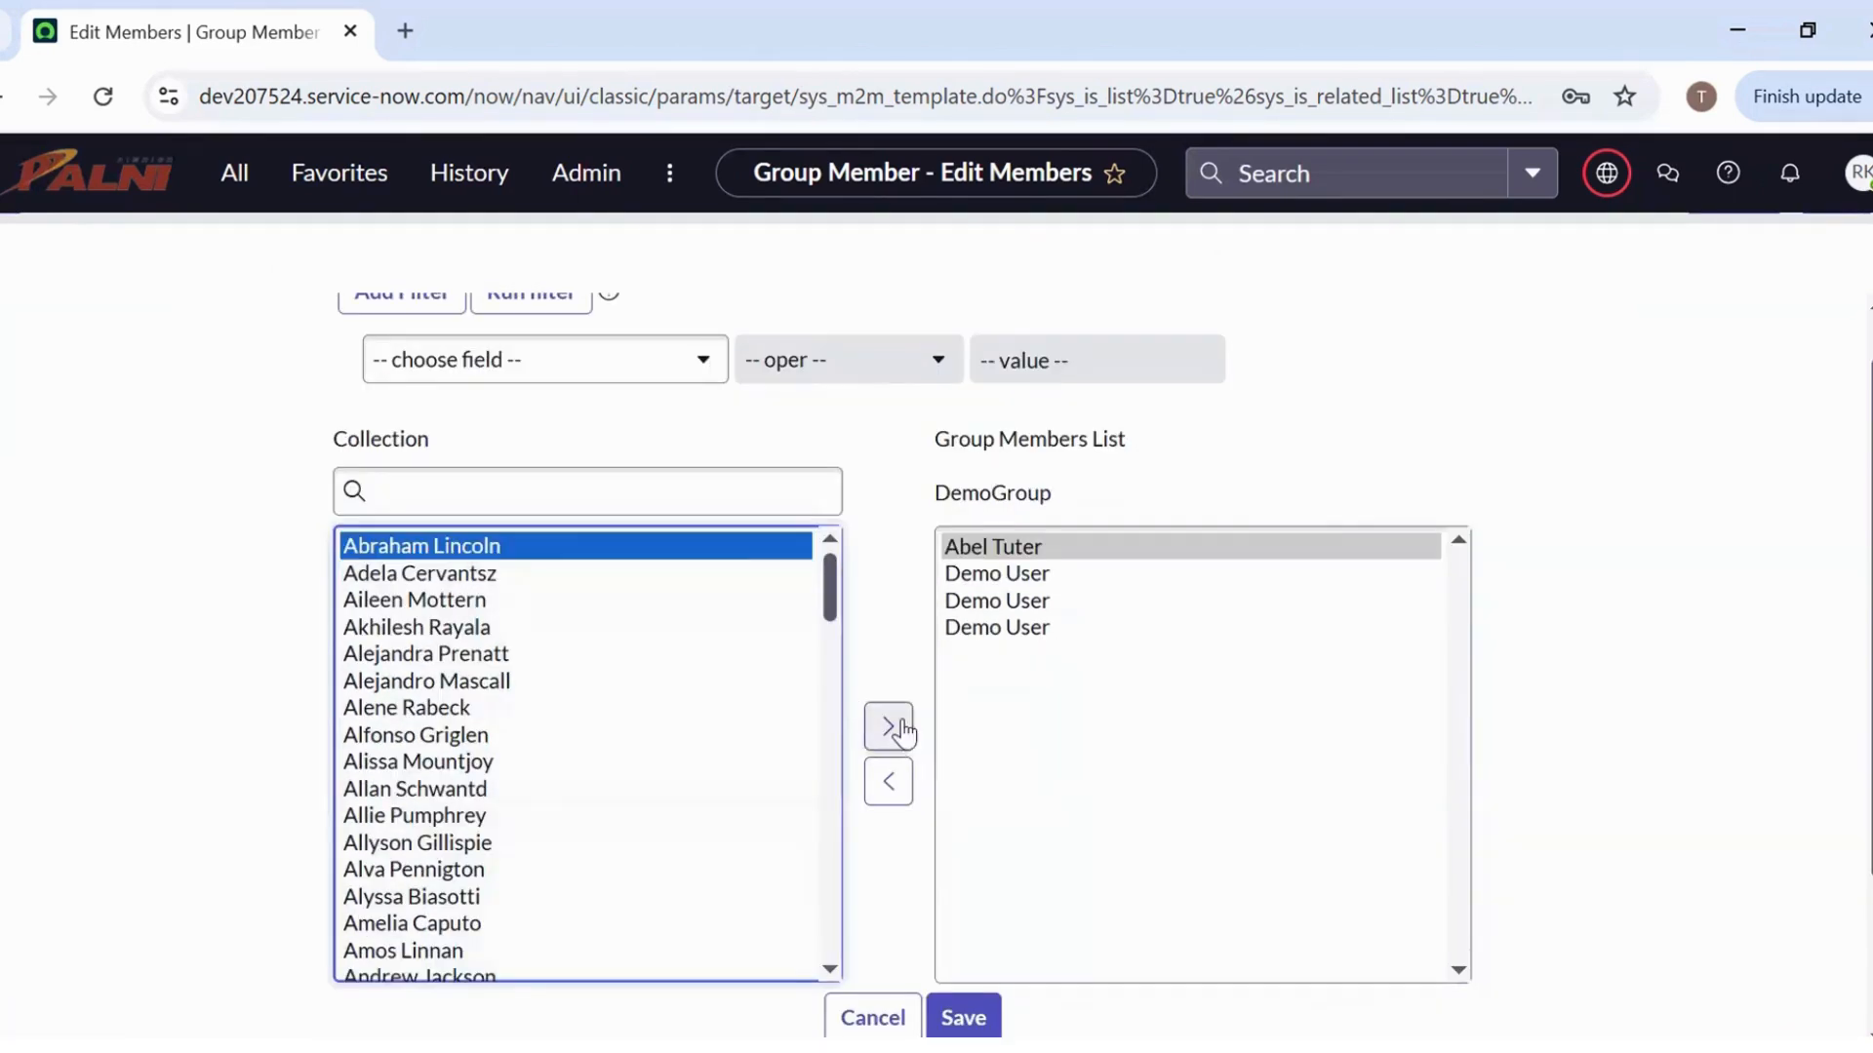
click(903, 731)
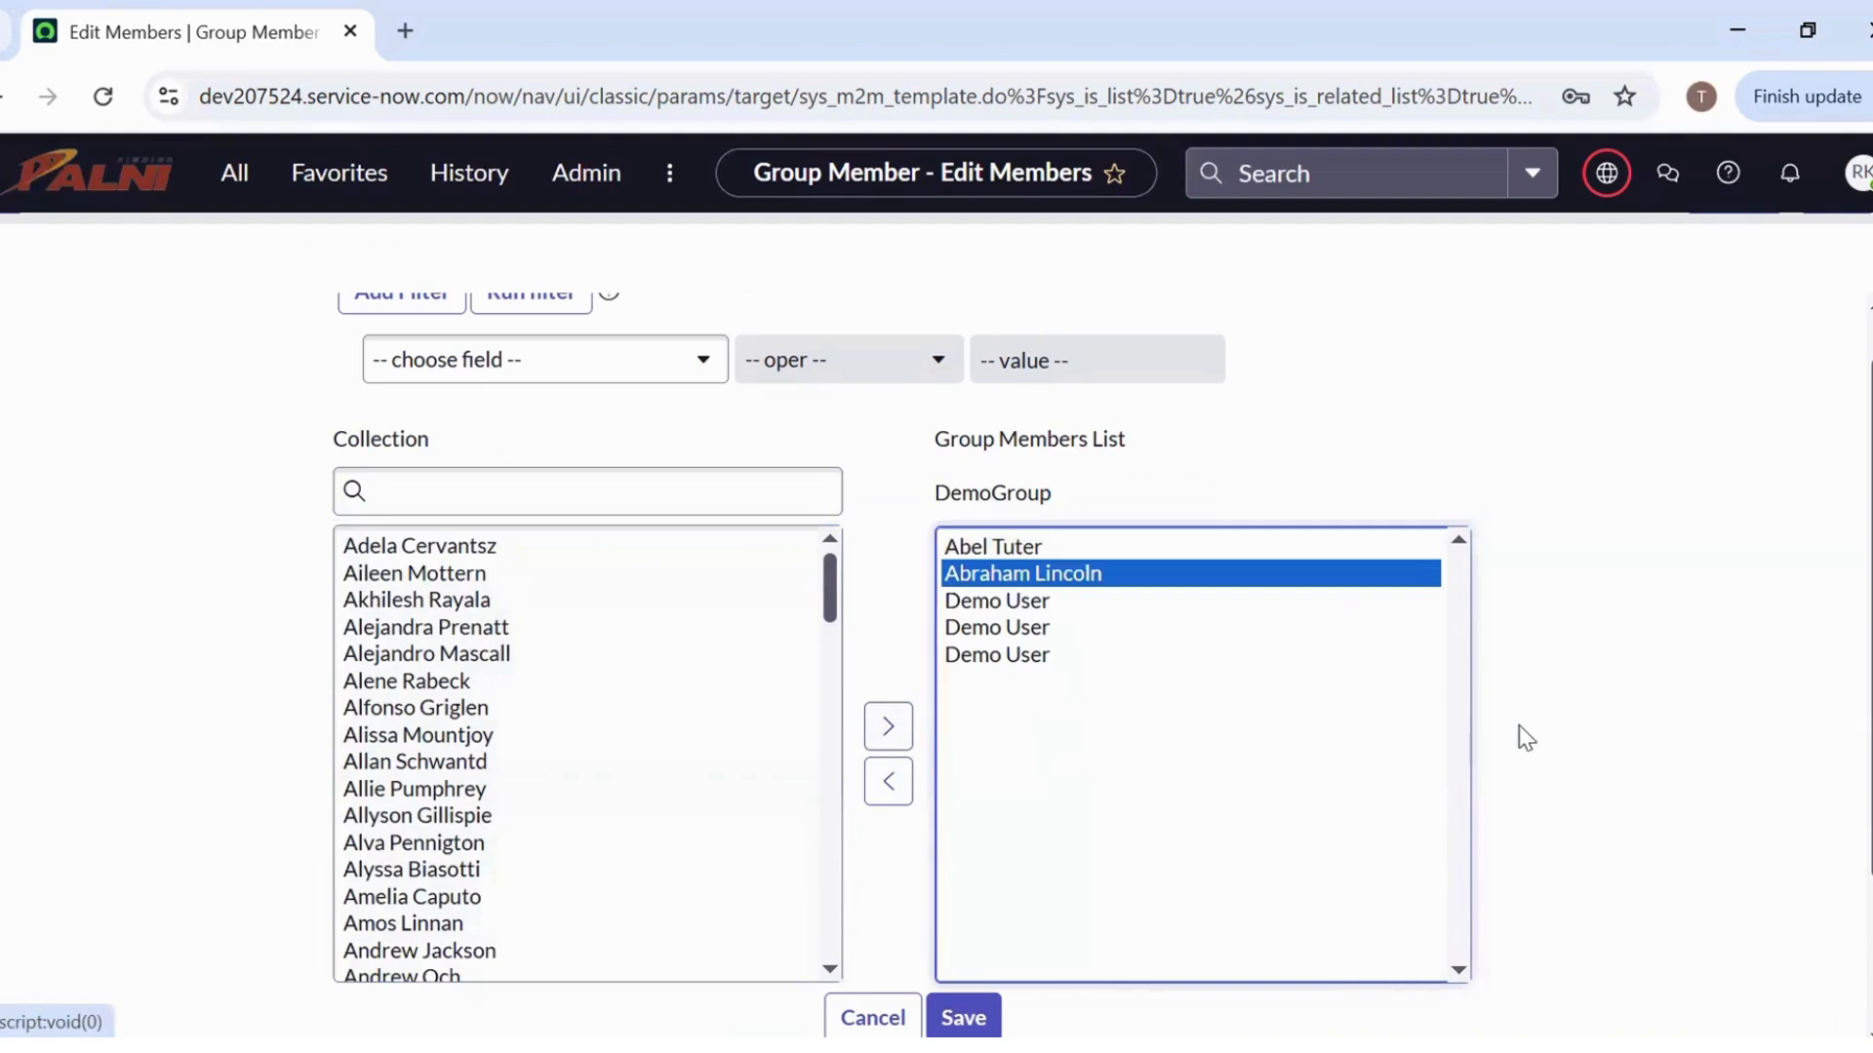
scroll(1526, 738, down, 2)
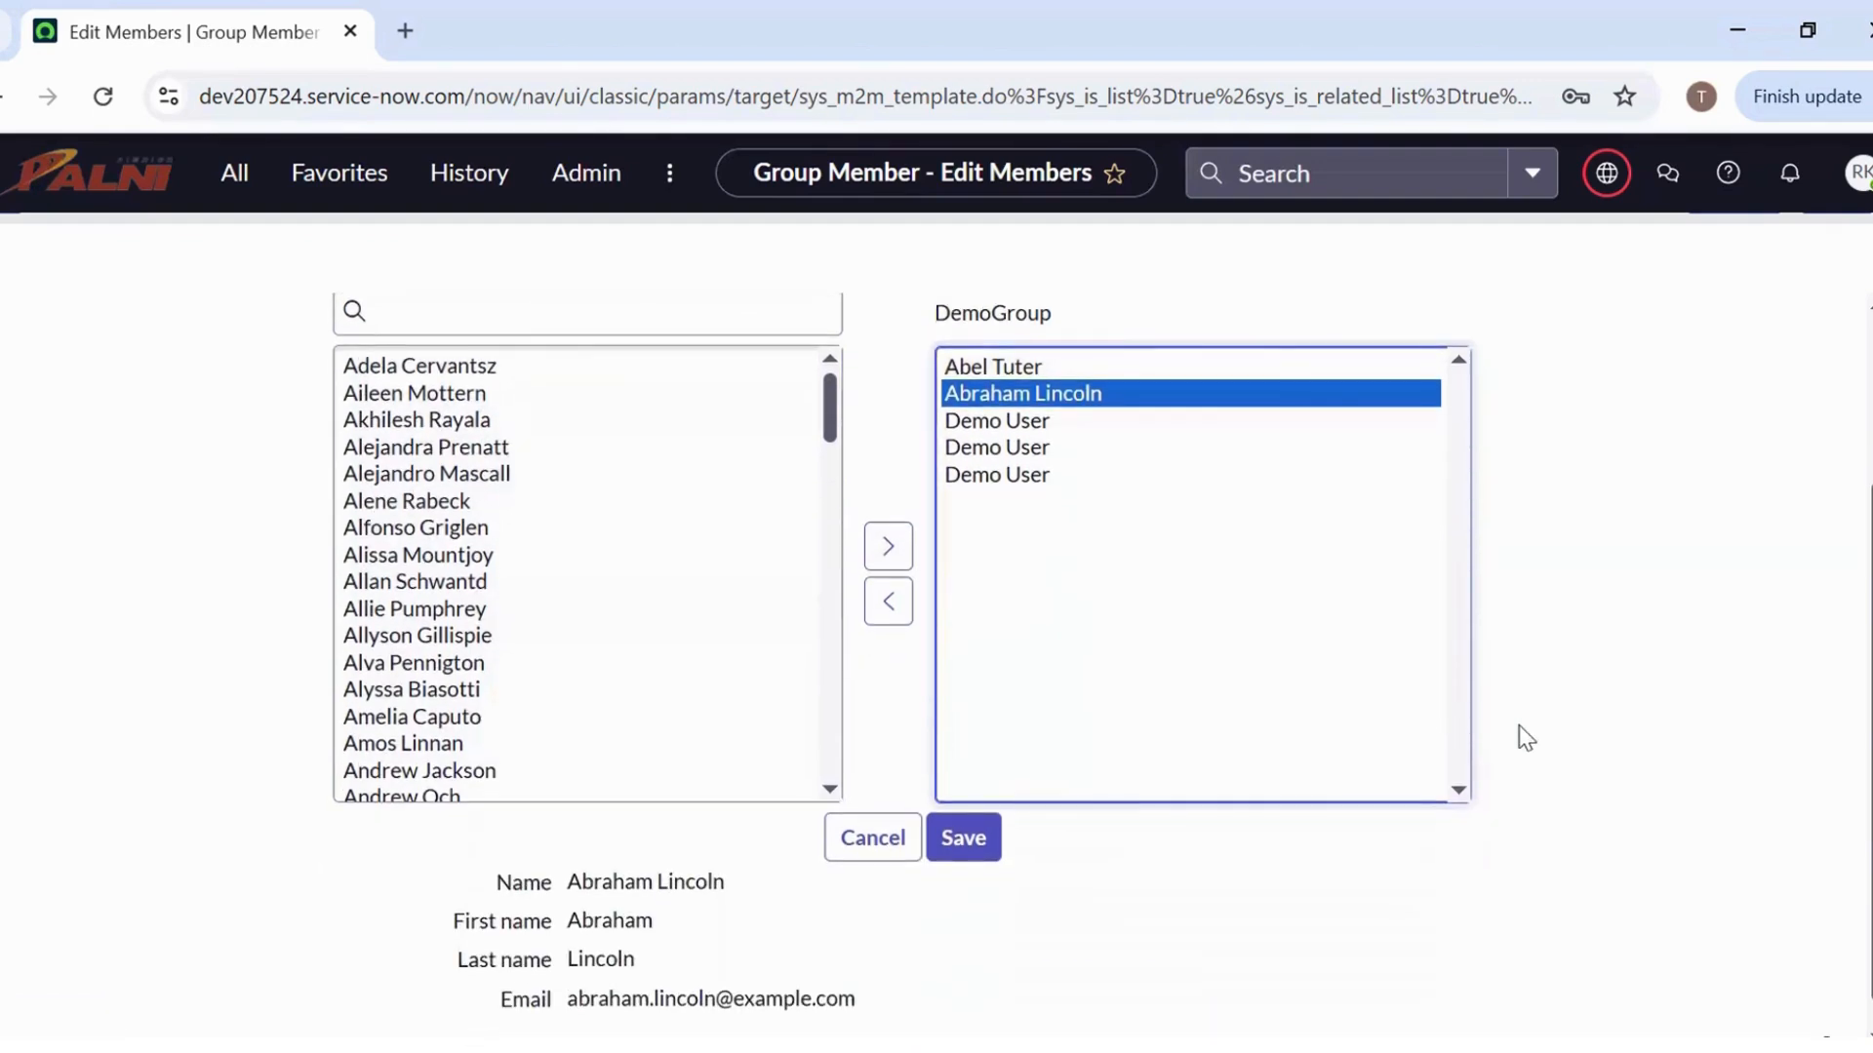
click(963, 839)
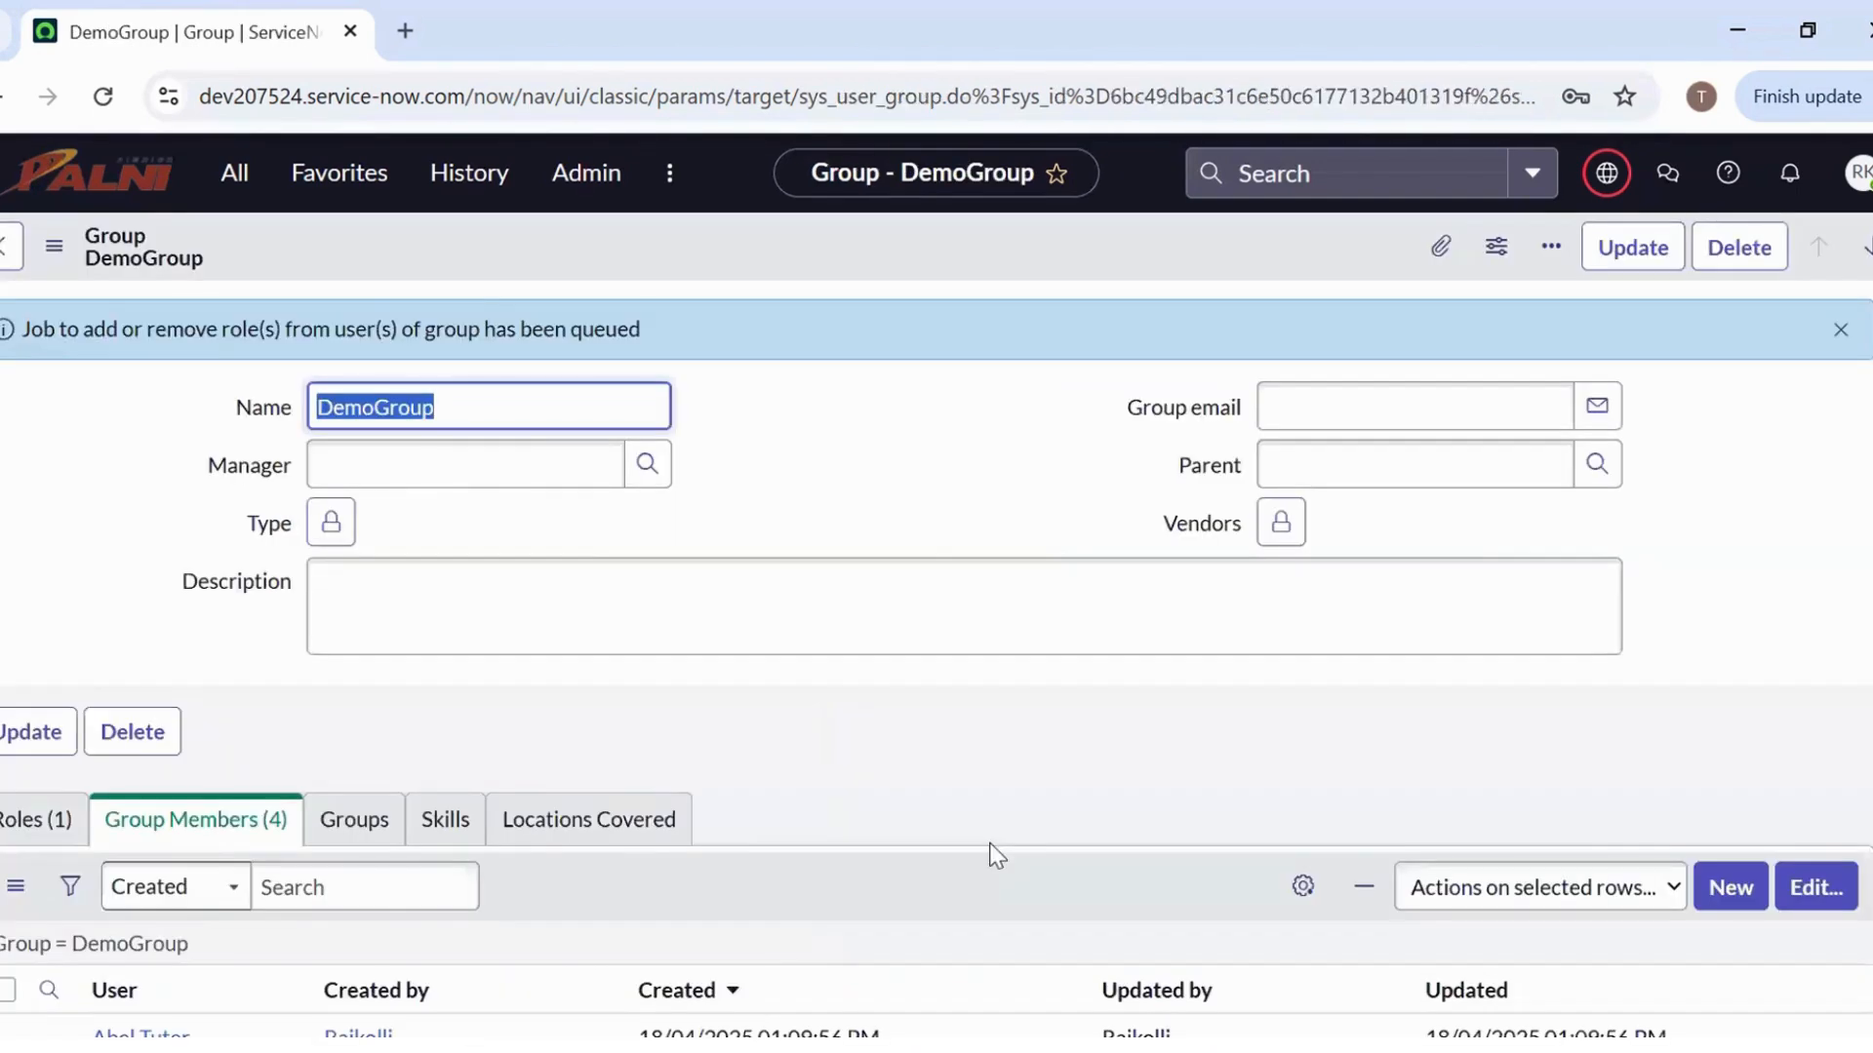
scroll(995, 855, down, 4)
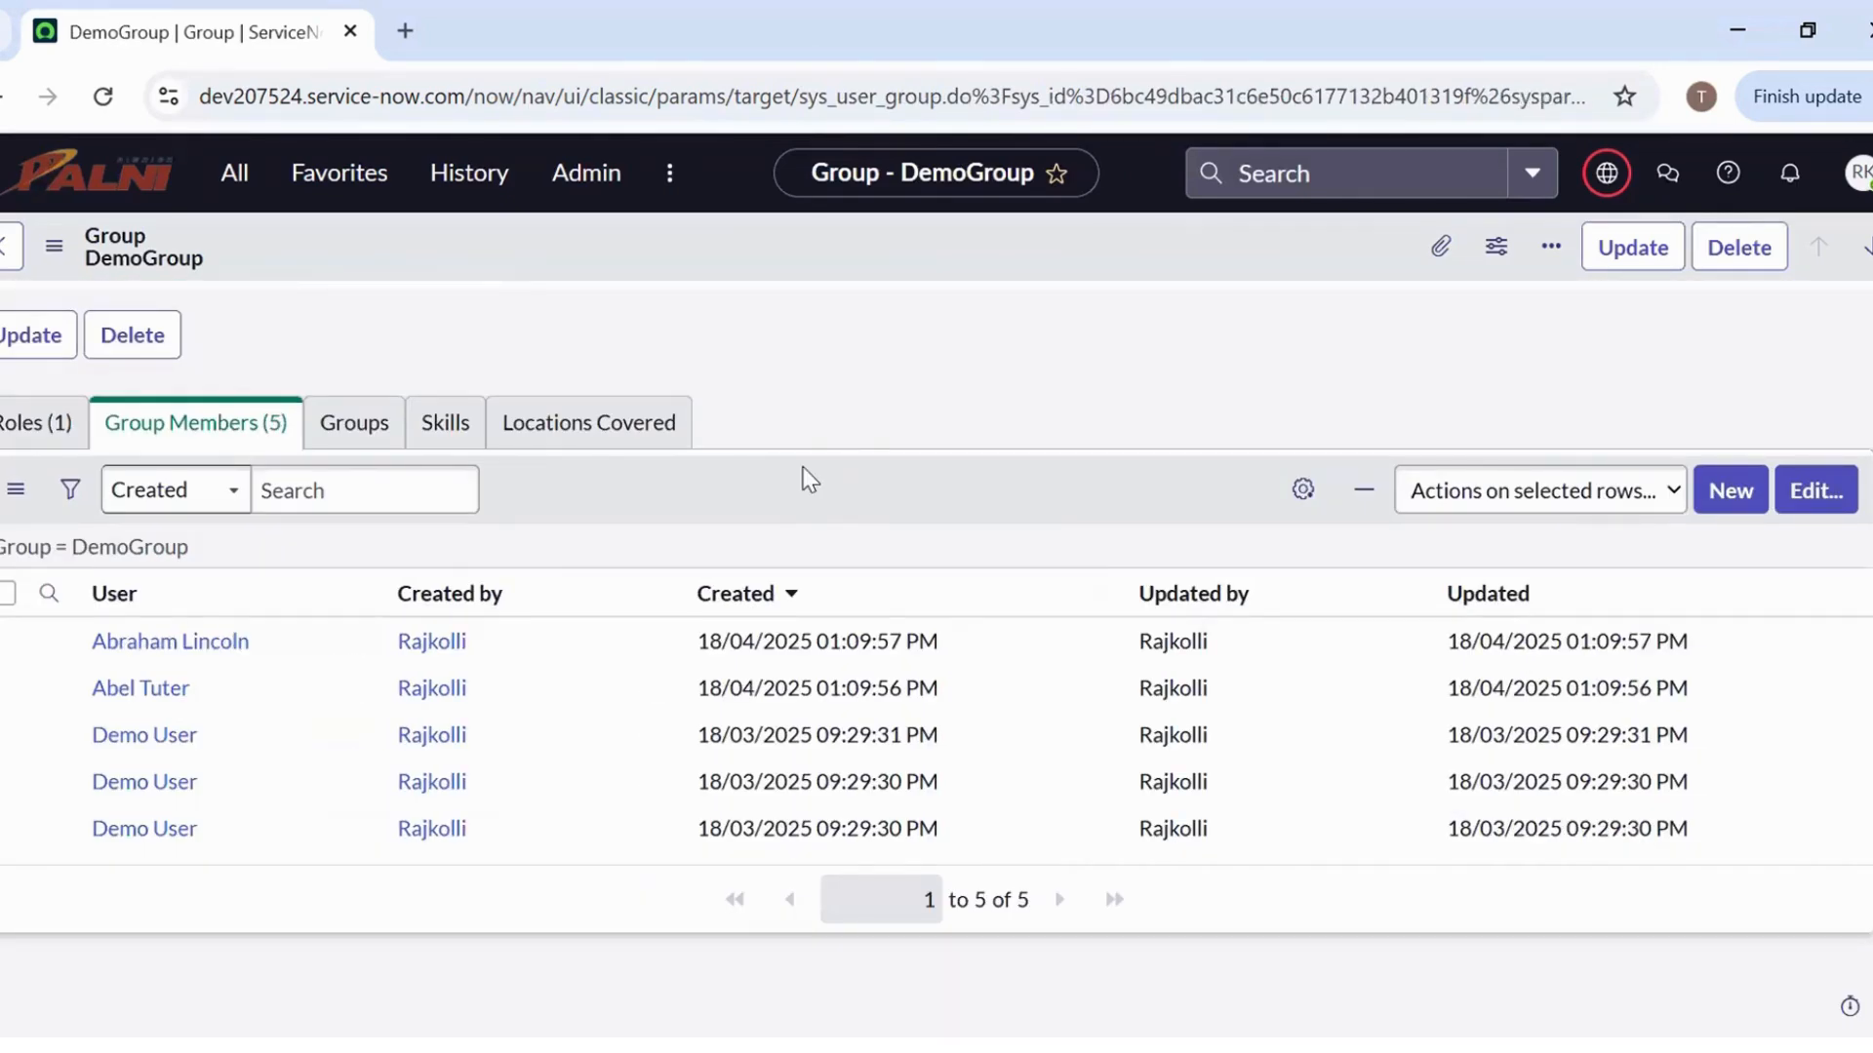
scroll(808, 478, up, 3)
Remove the last Demo User entry from DemoGroup's group members list and save the change
scroll(808, 478, down, 2)
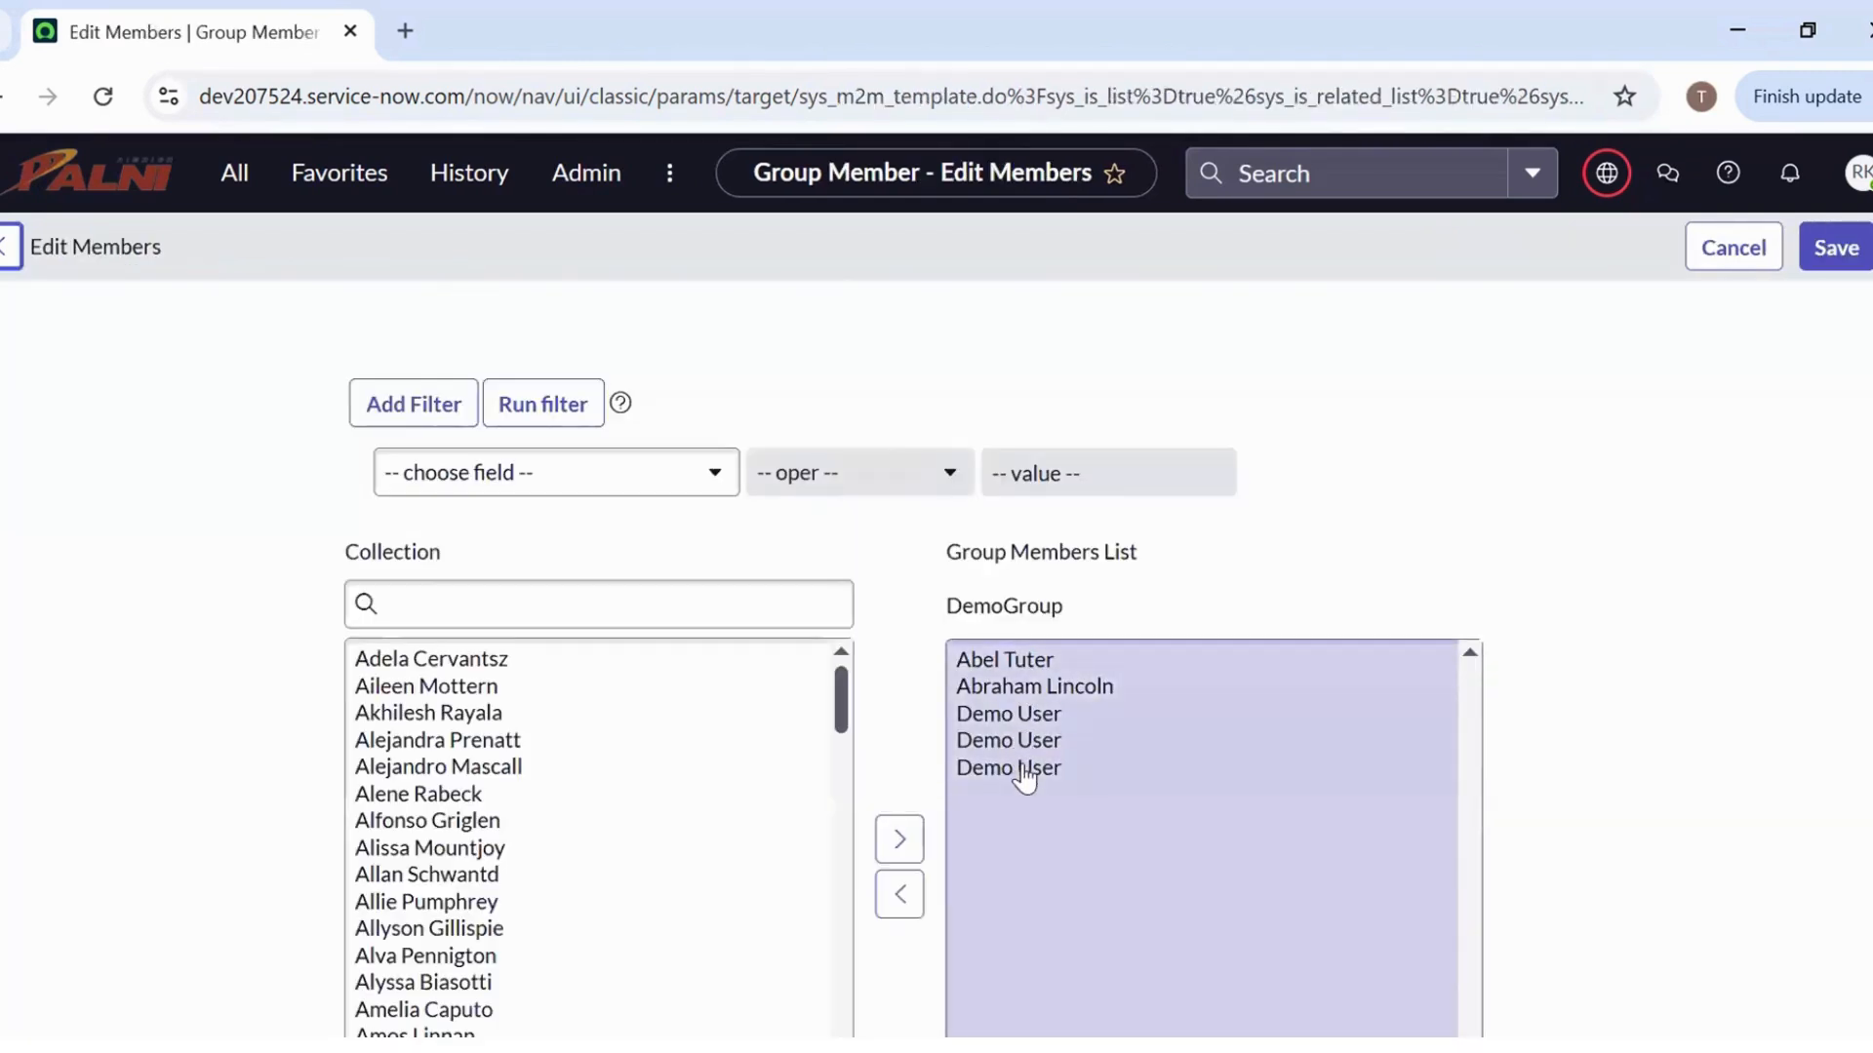
click(1024, 775)
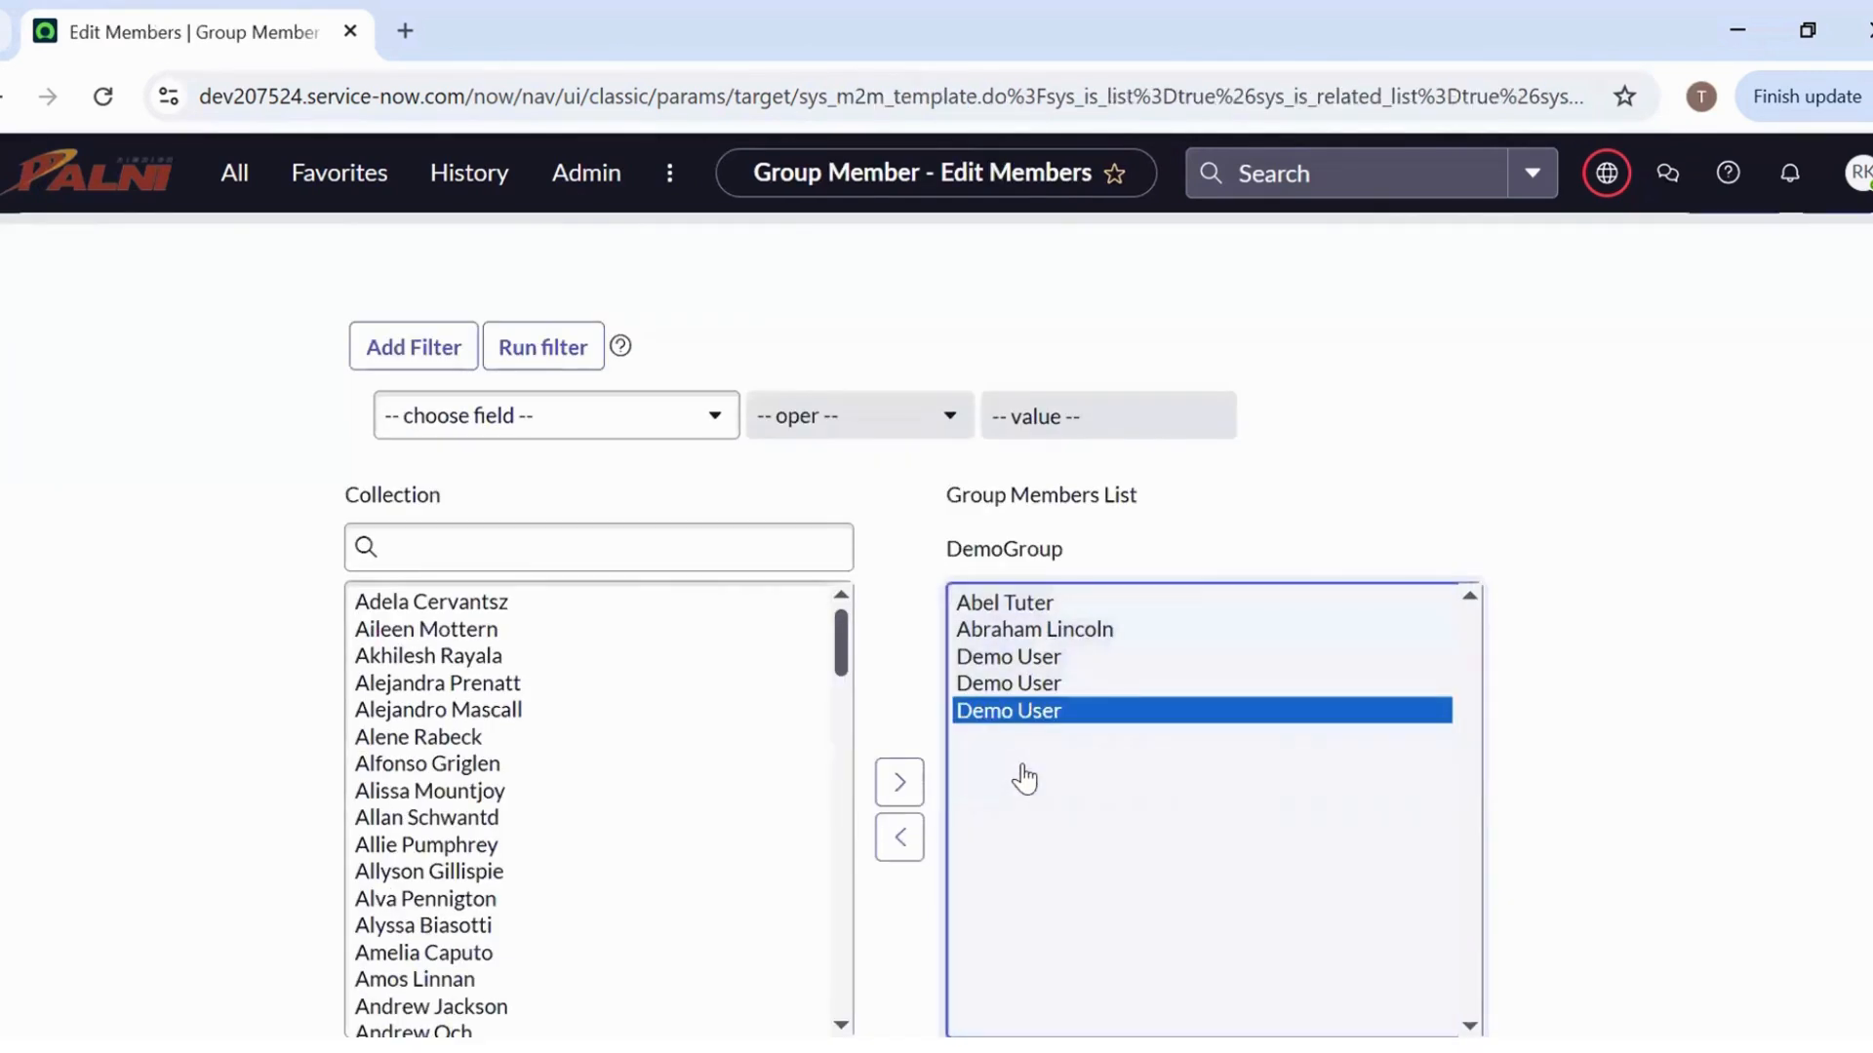
click(892, 840)
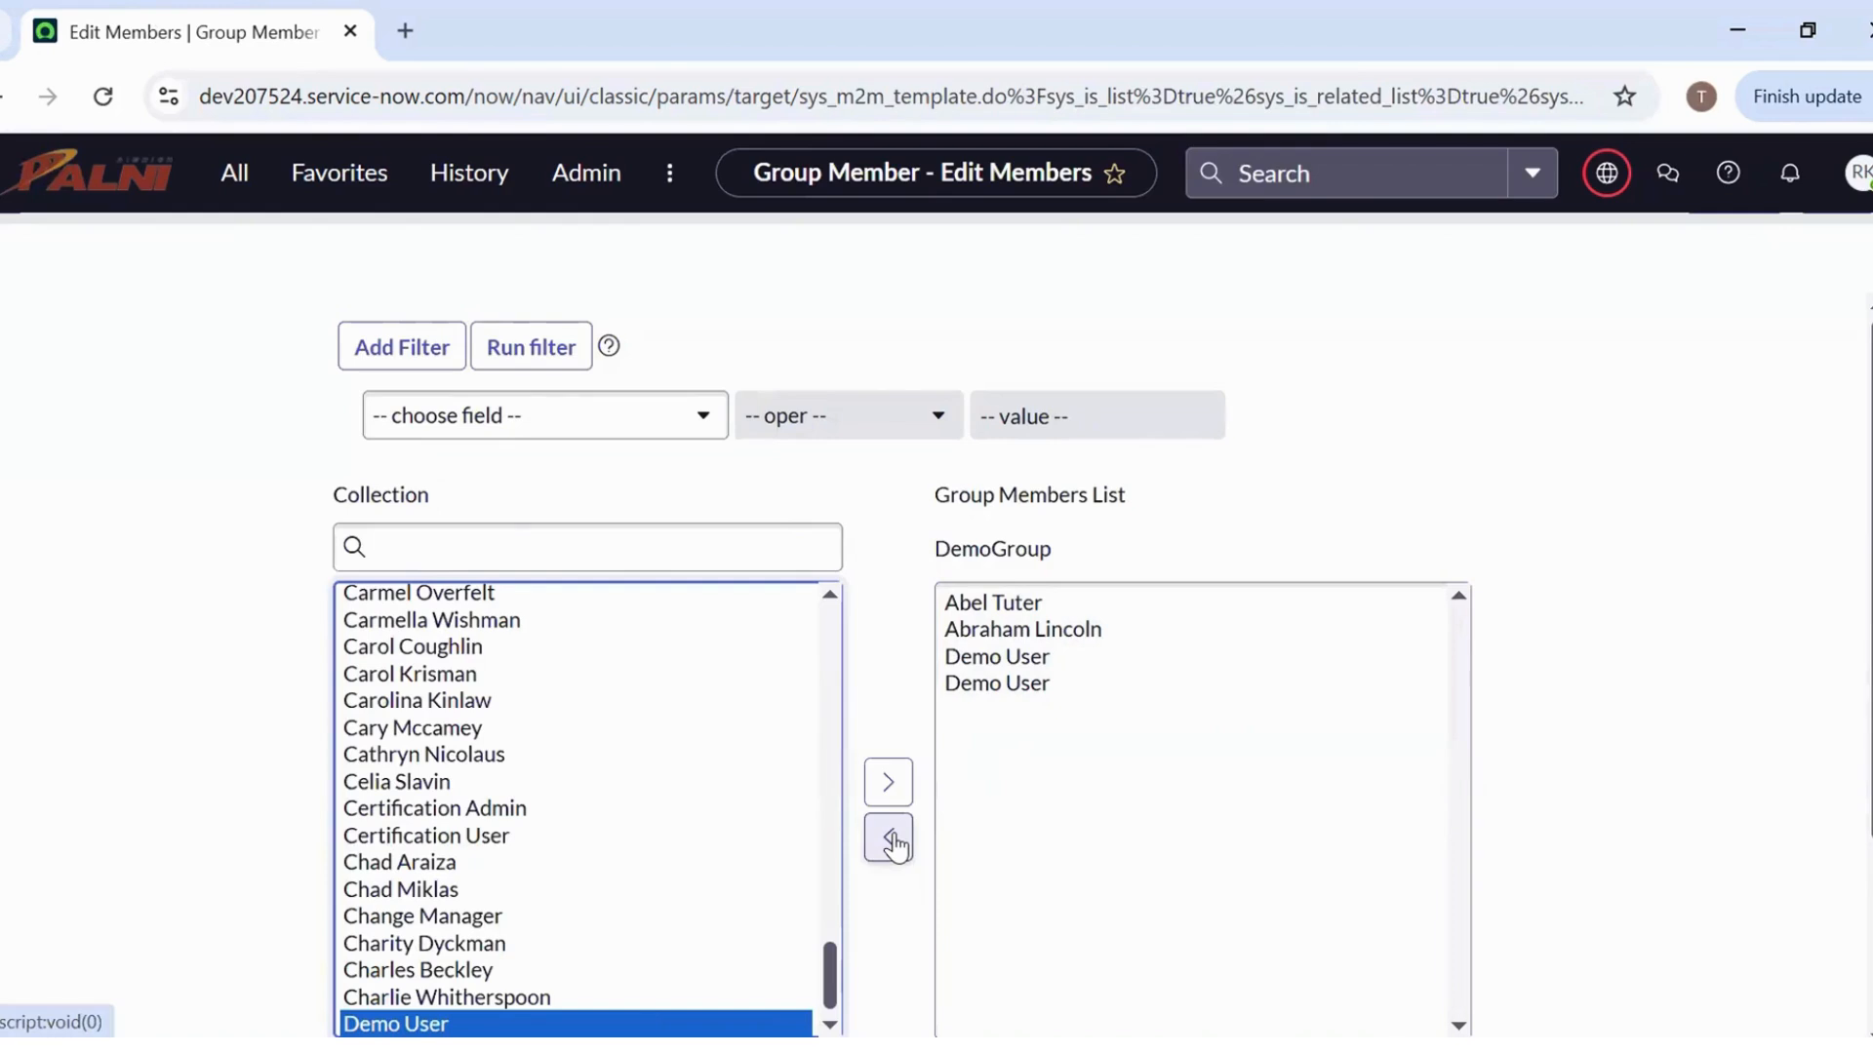
scroll(892, 841, down, 3)
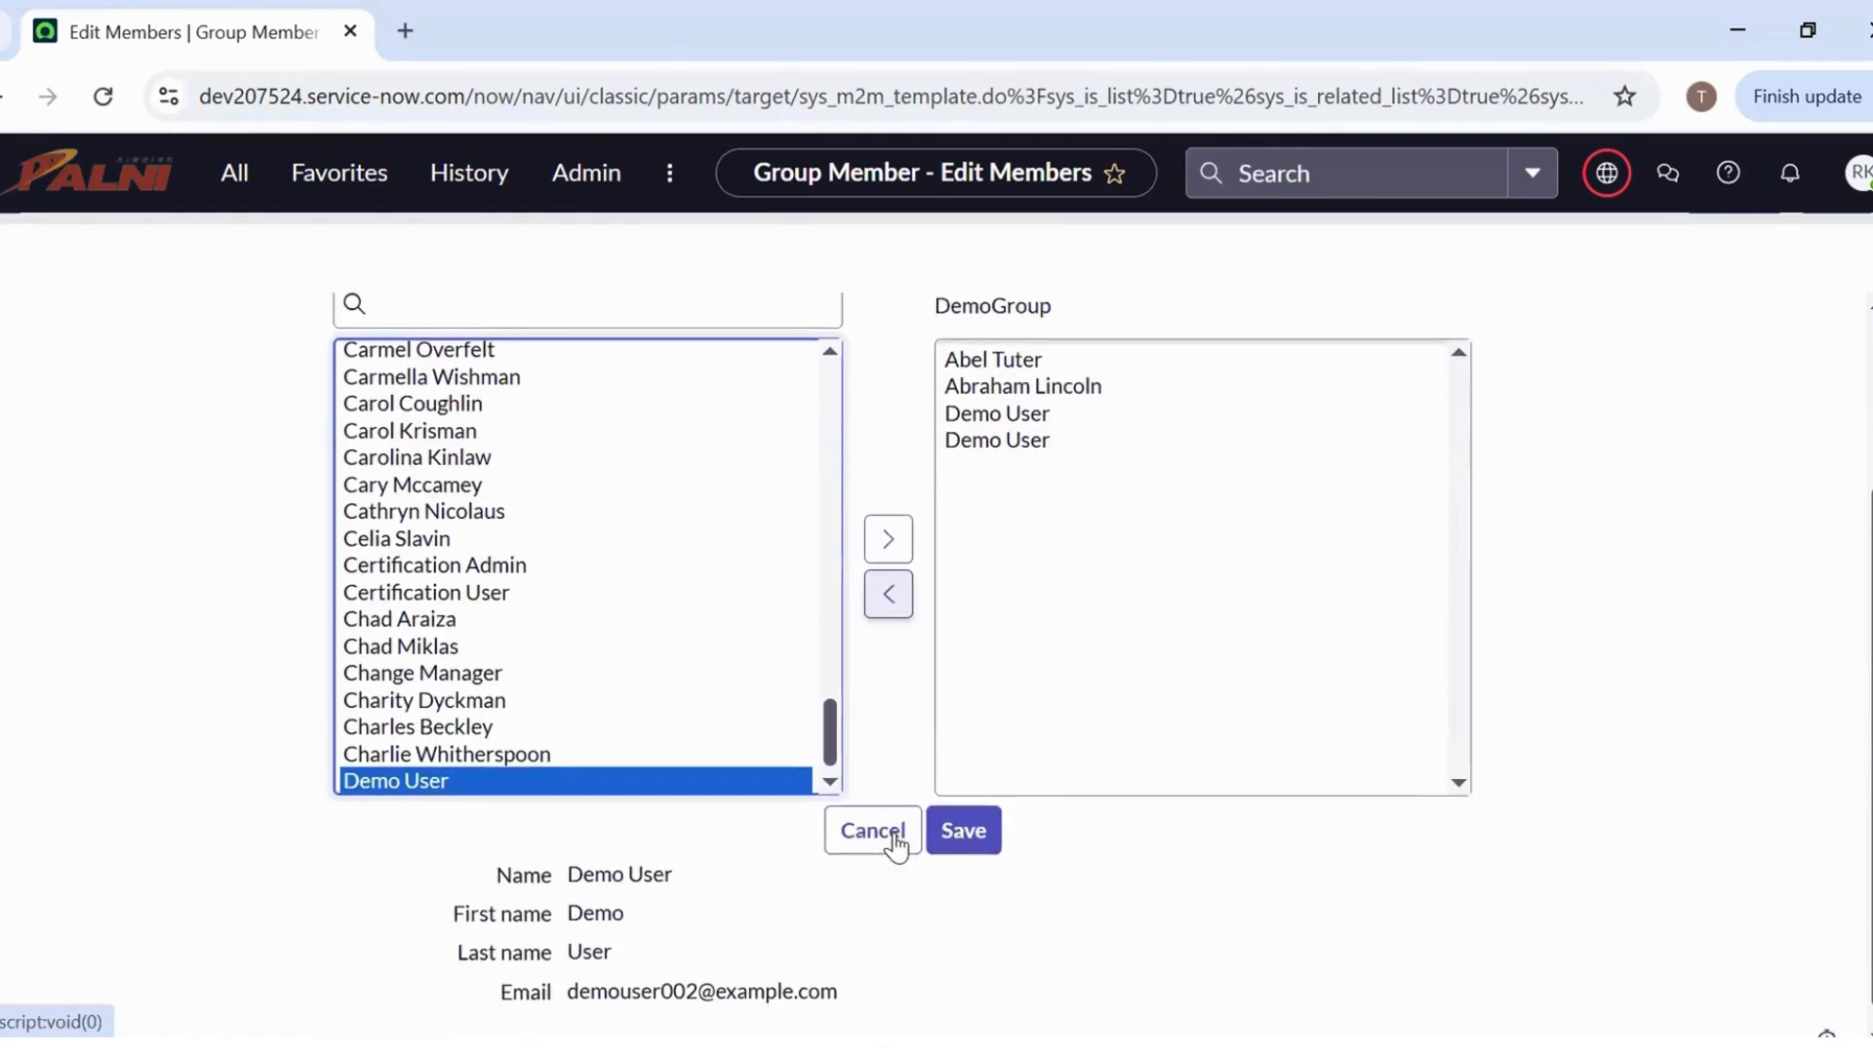
click(965, 819)
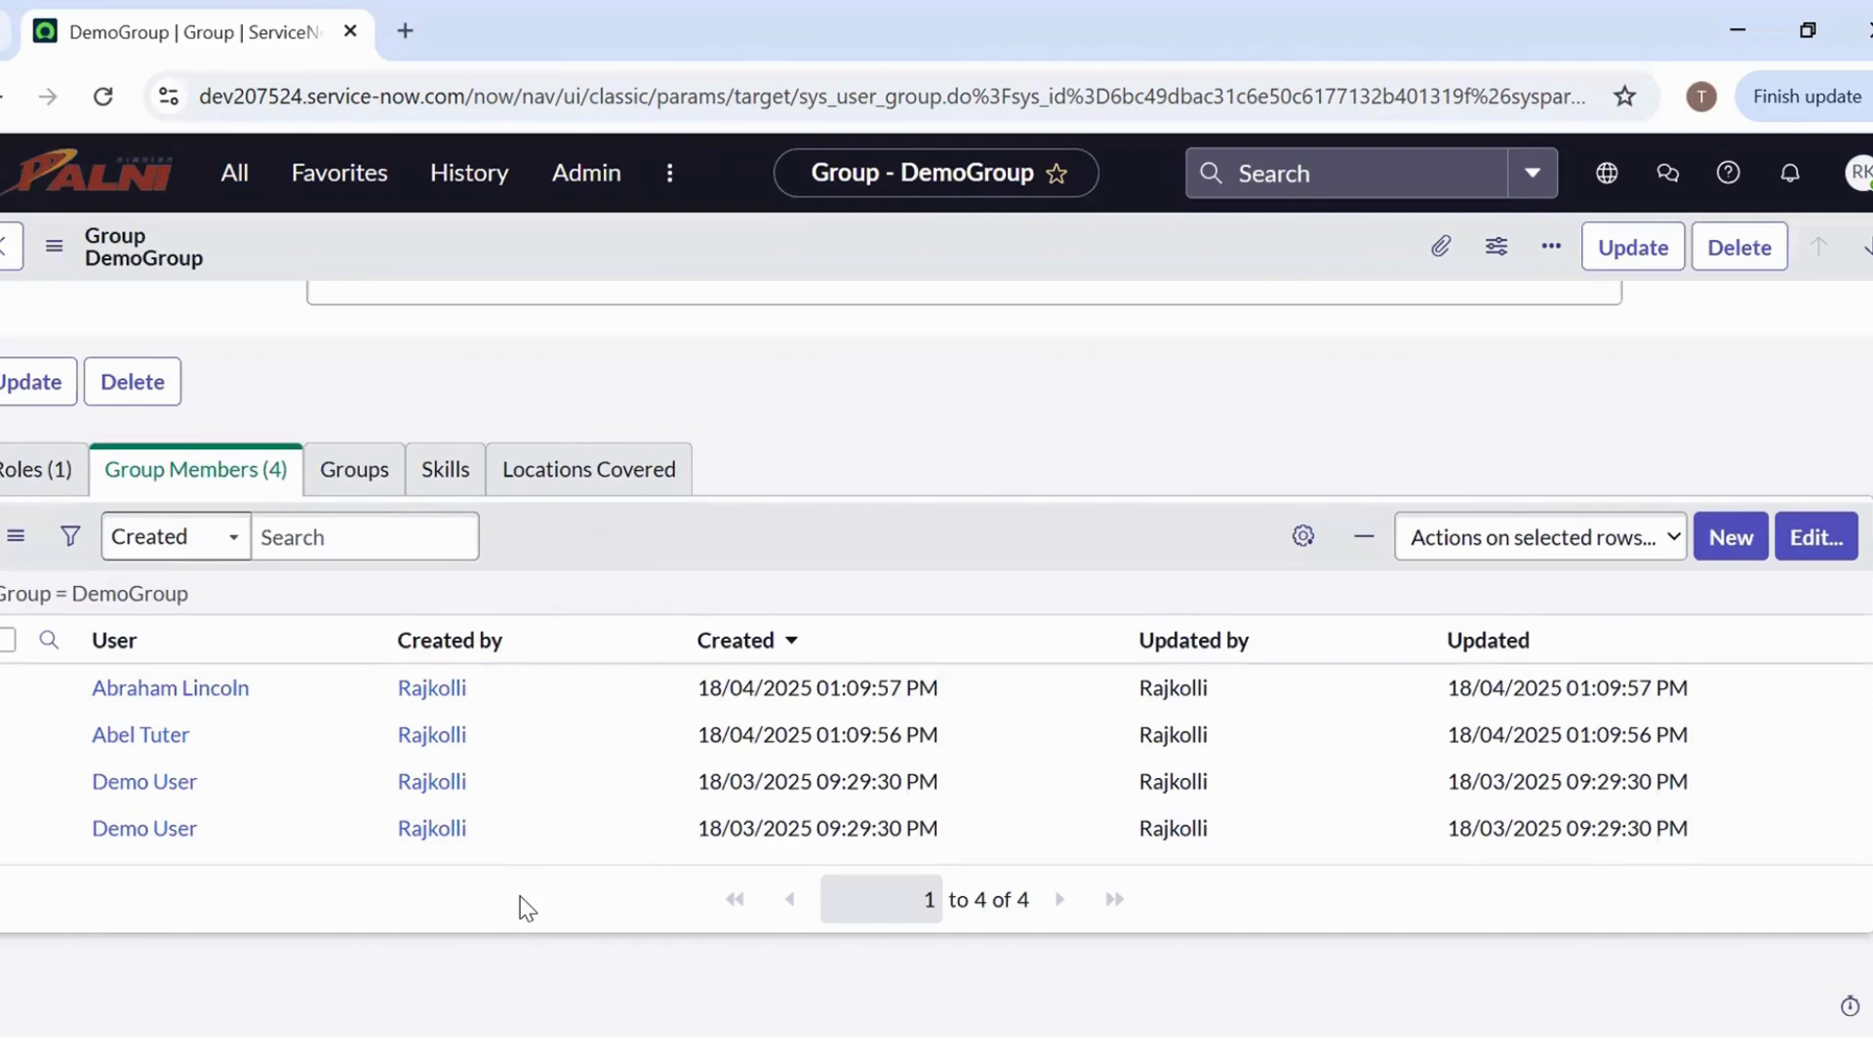
Open the third user's record from the Users list under User Administration and display the groups this user belongs to
scroll(524, 907, up, 3)
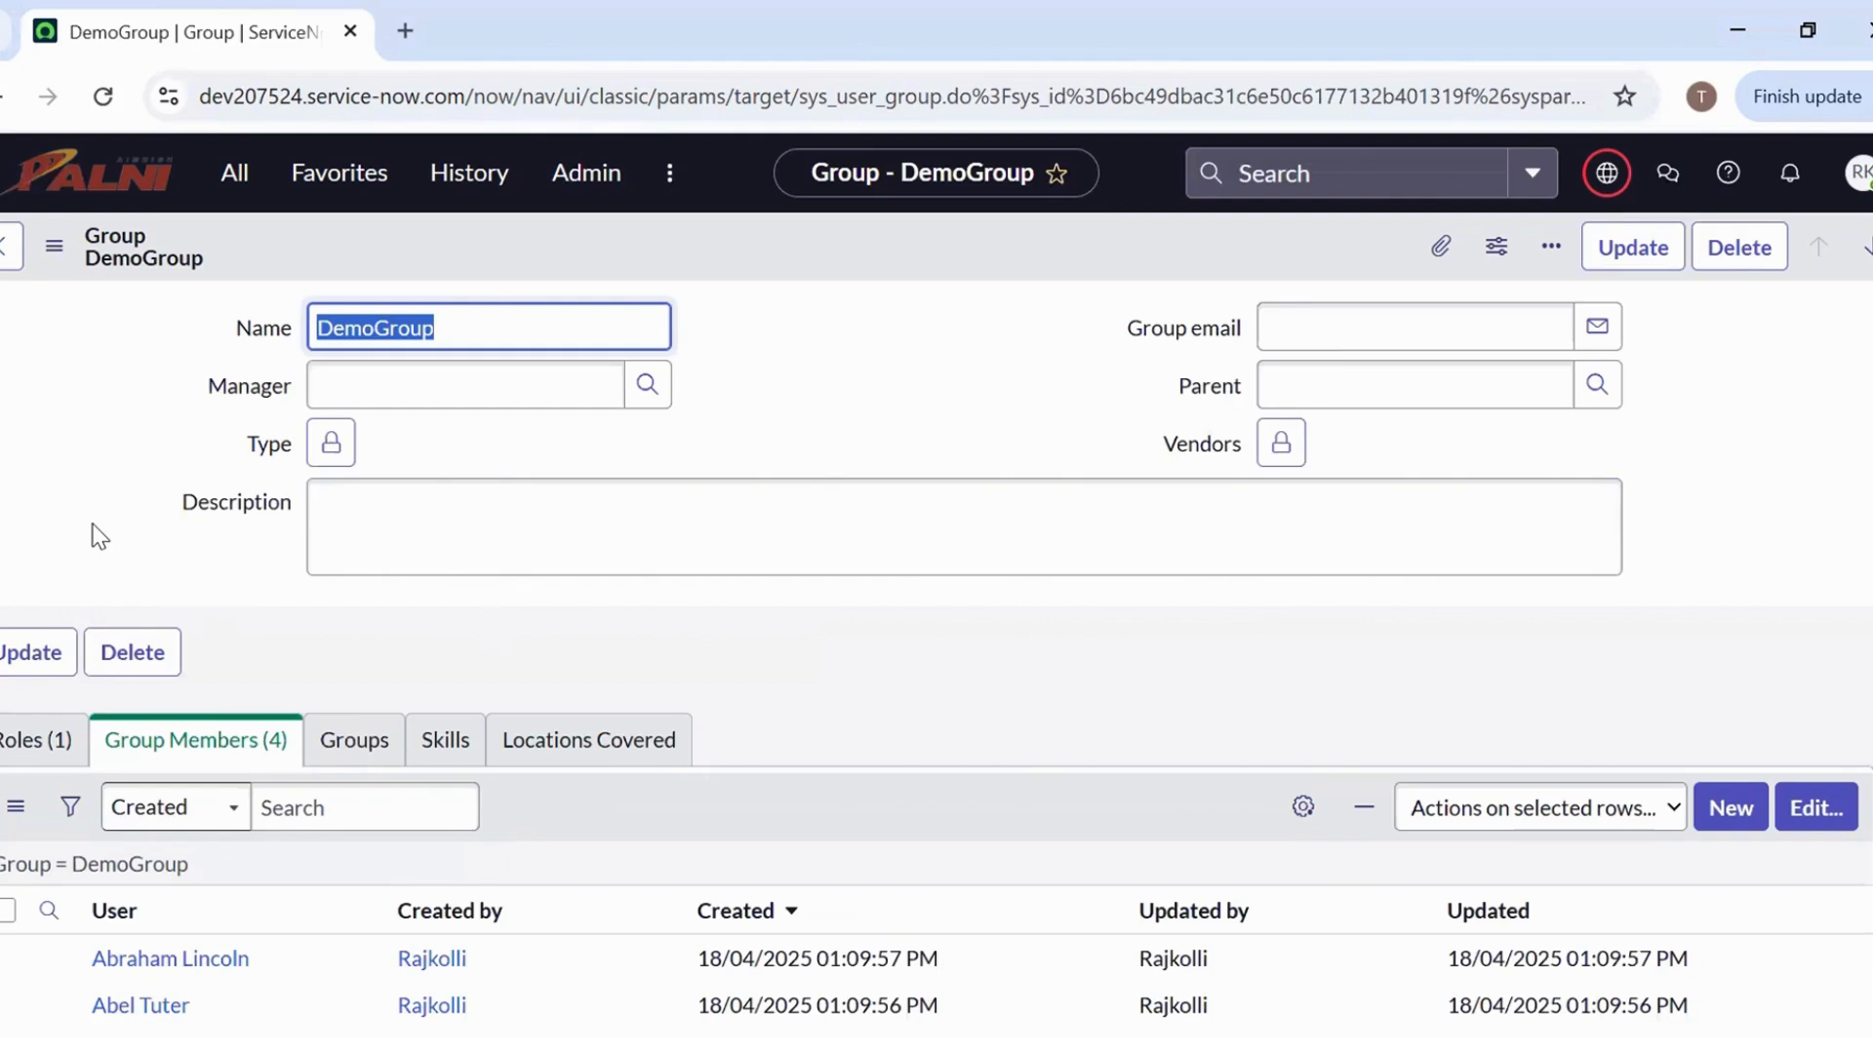
click(232, 178)
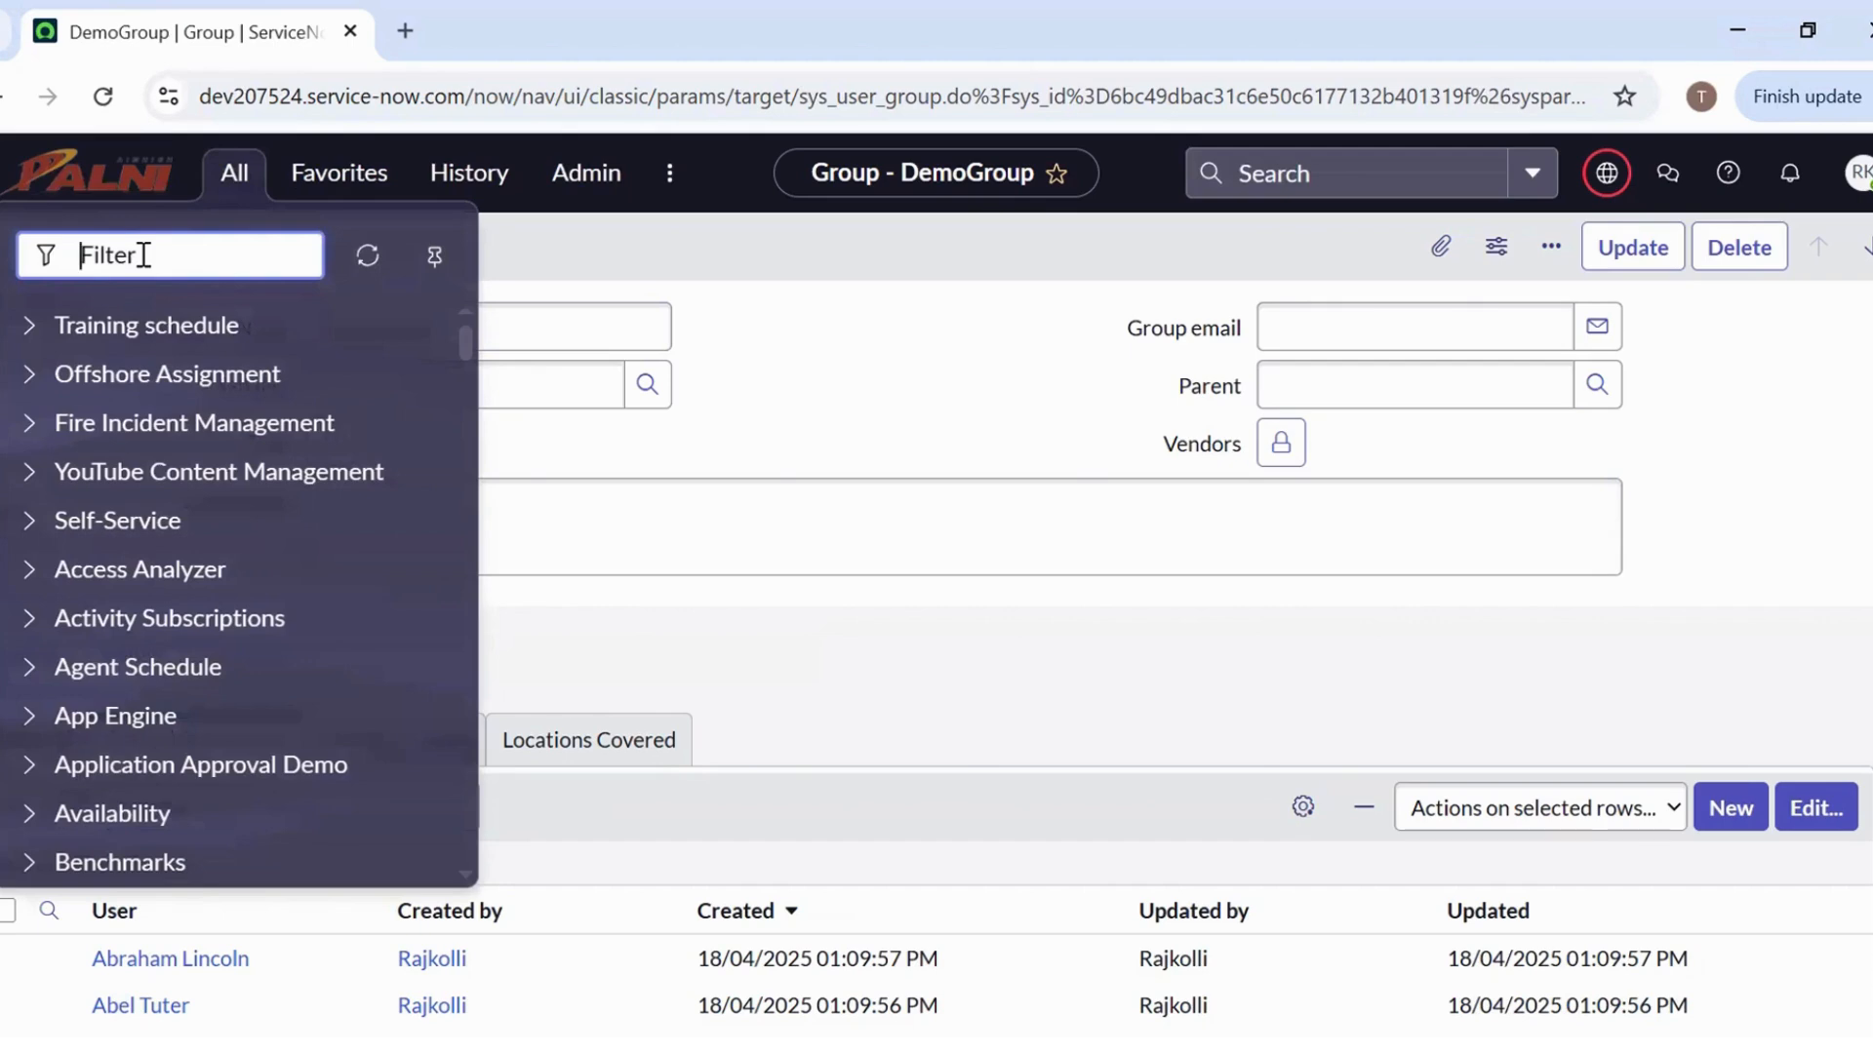
text(user admin)
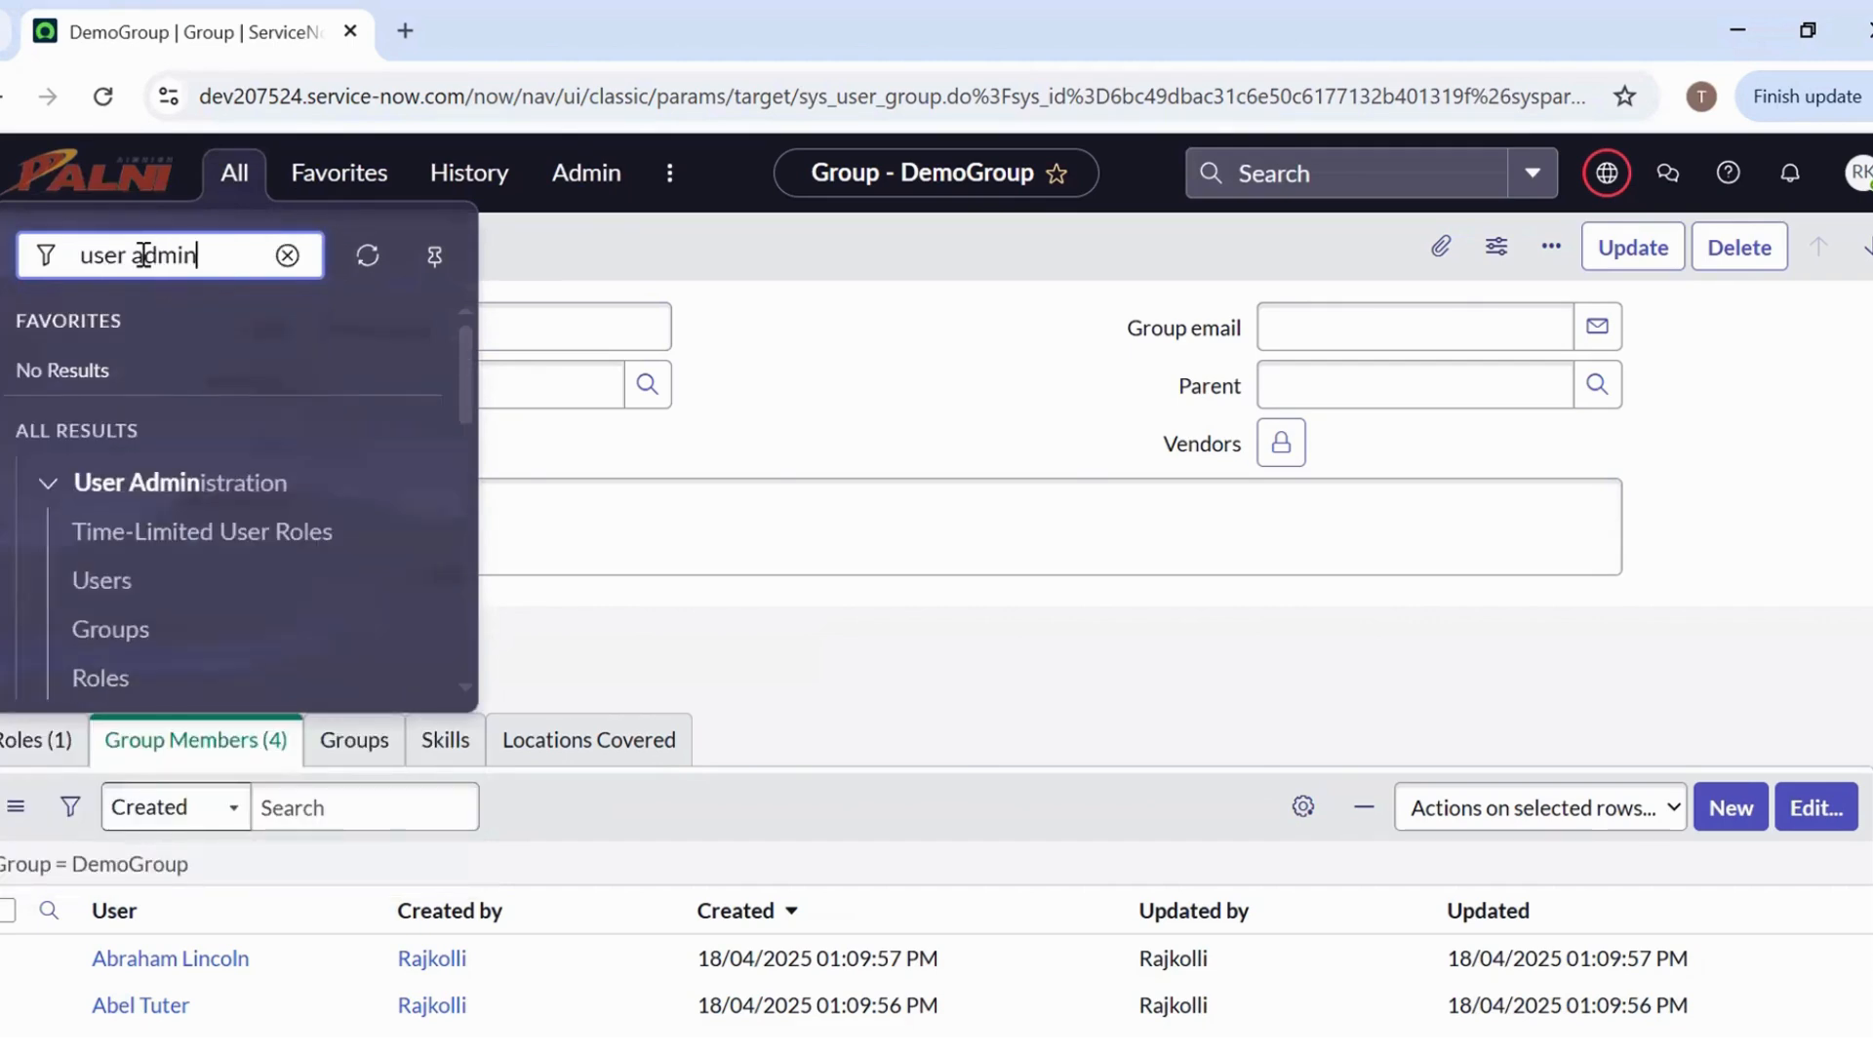
click(125, 586)
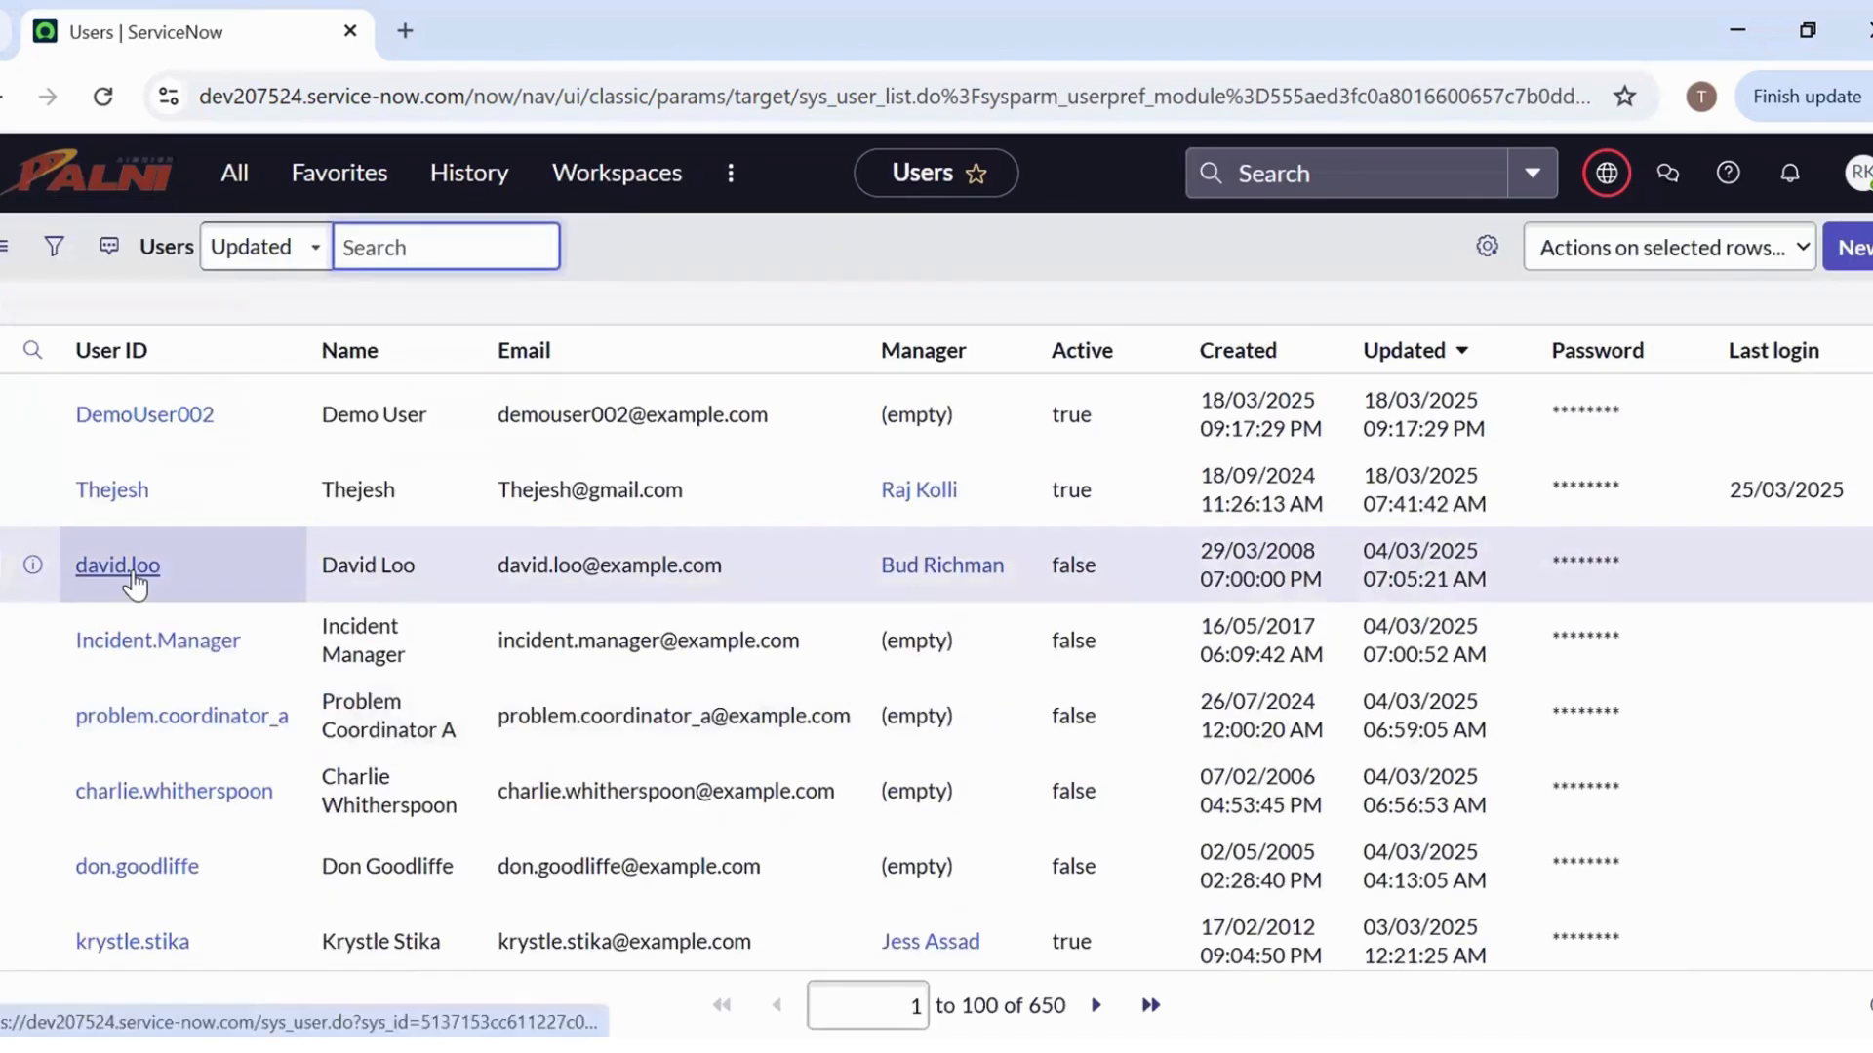
click(135, 576)
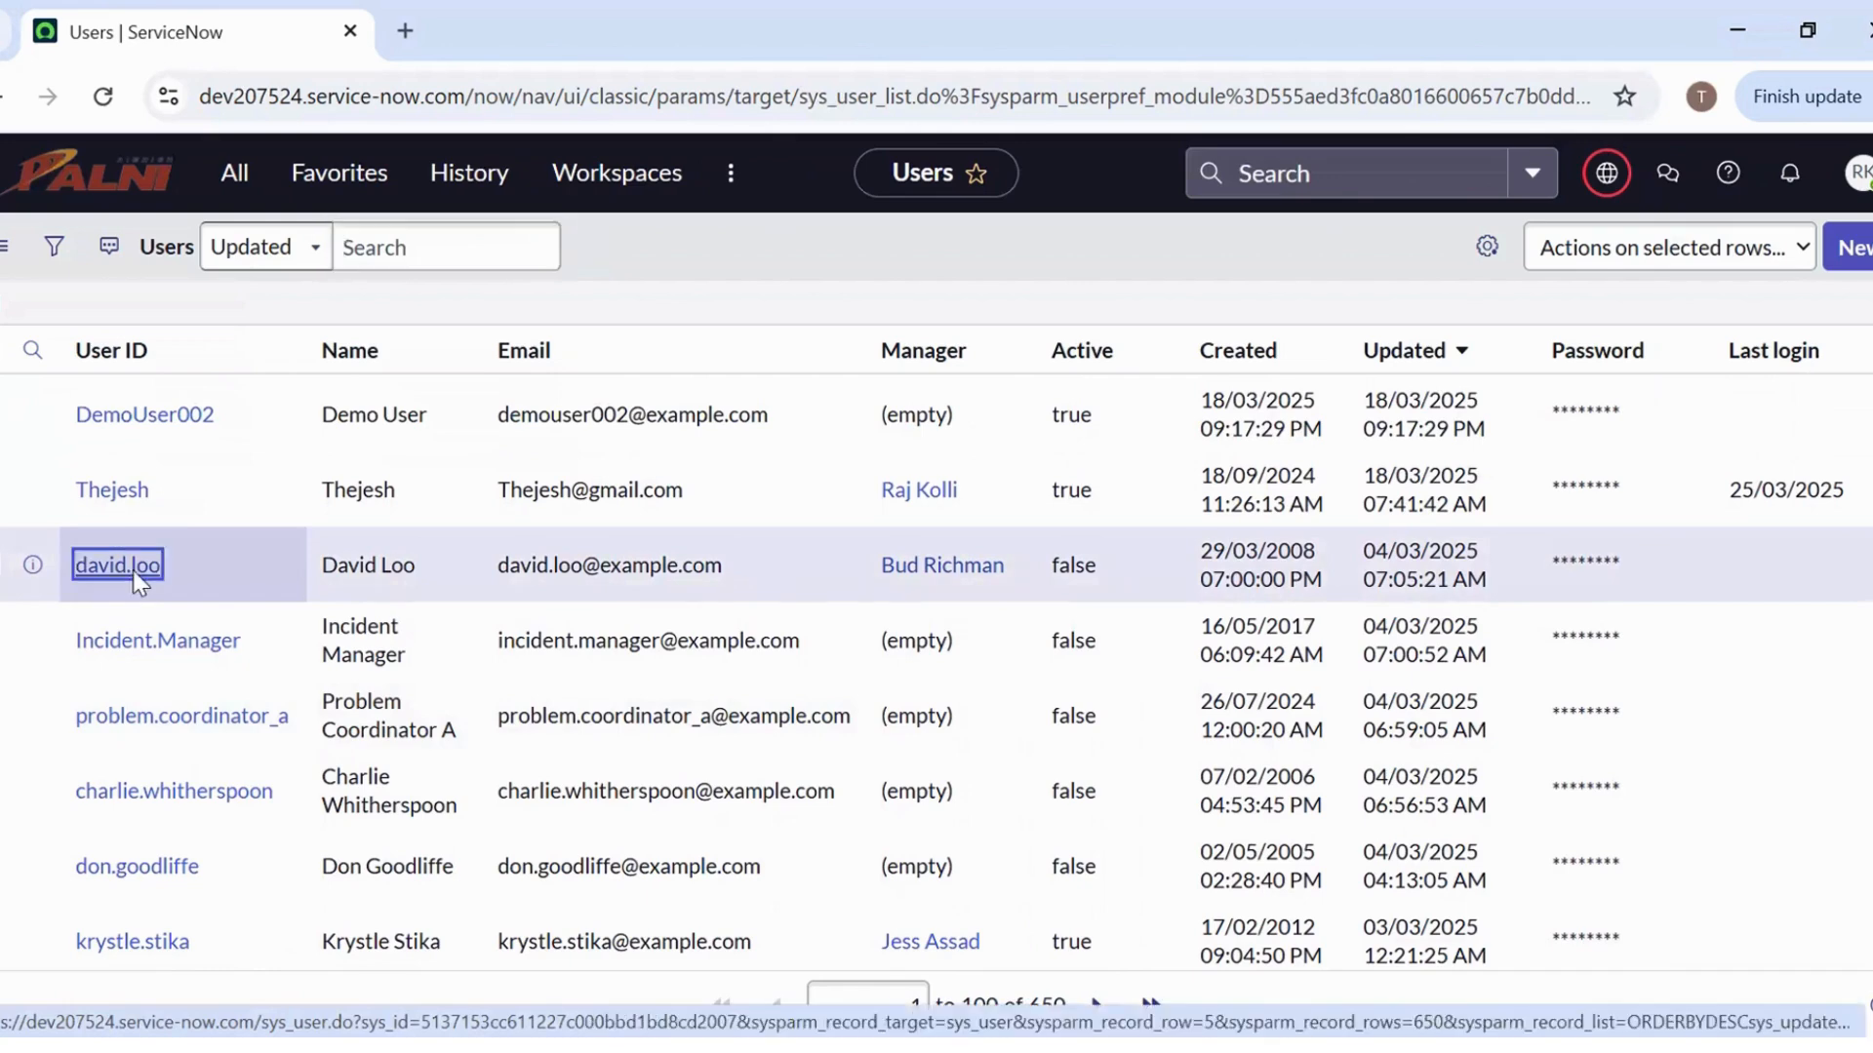
scroll(135, 583, down, 8)
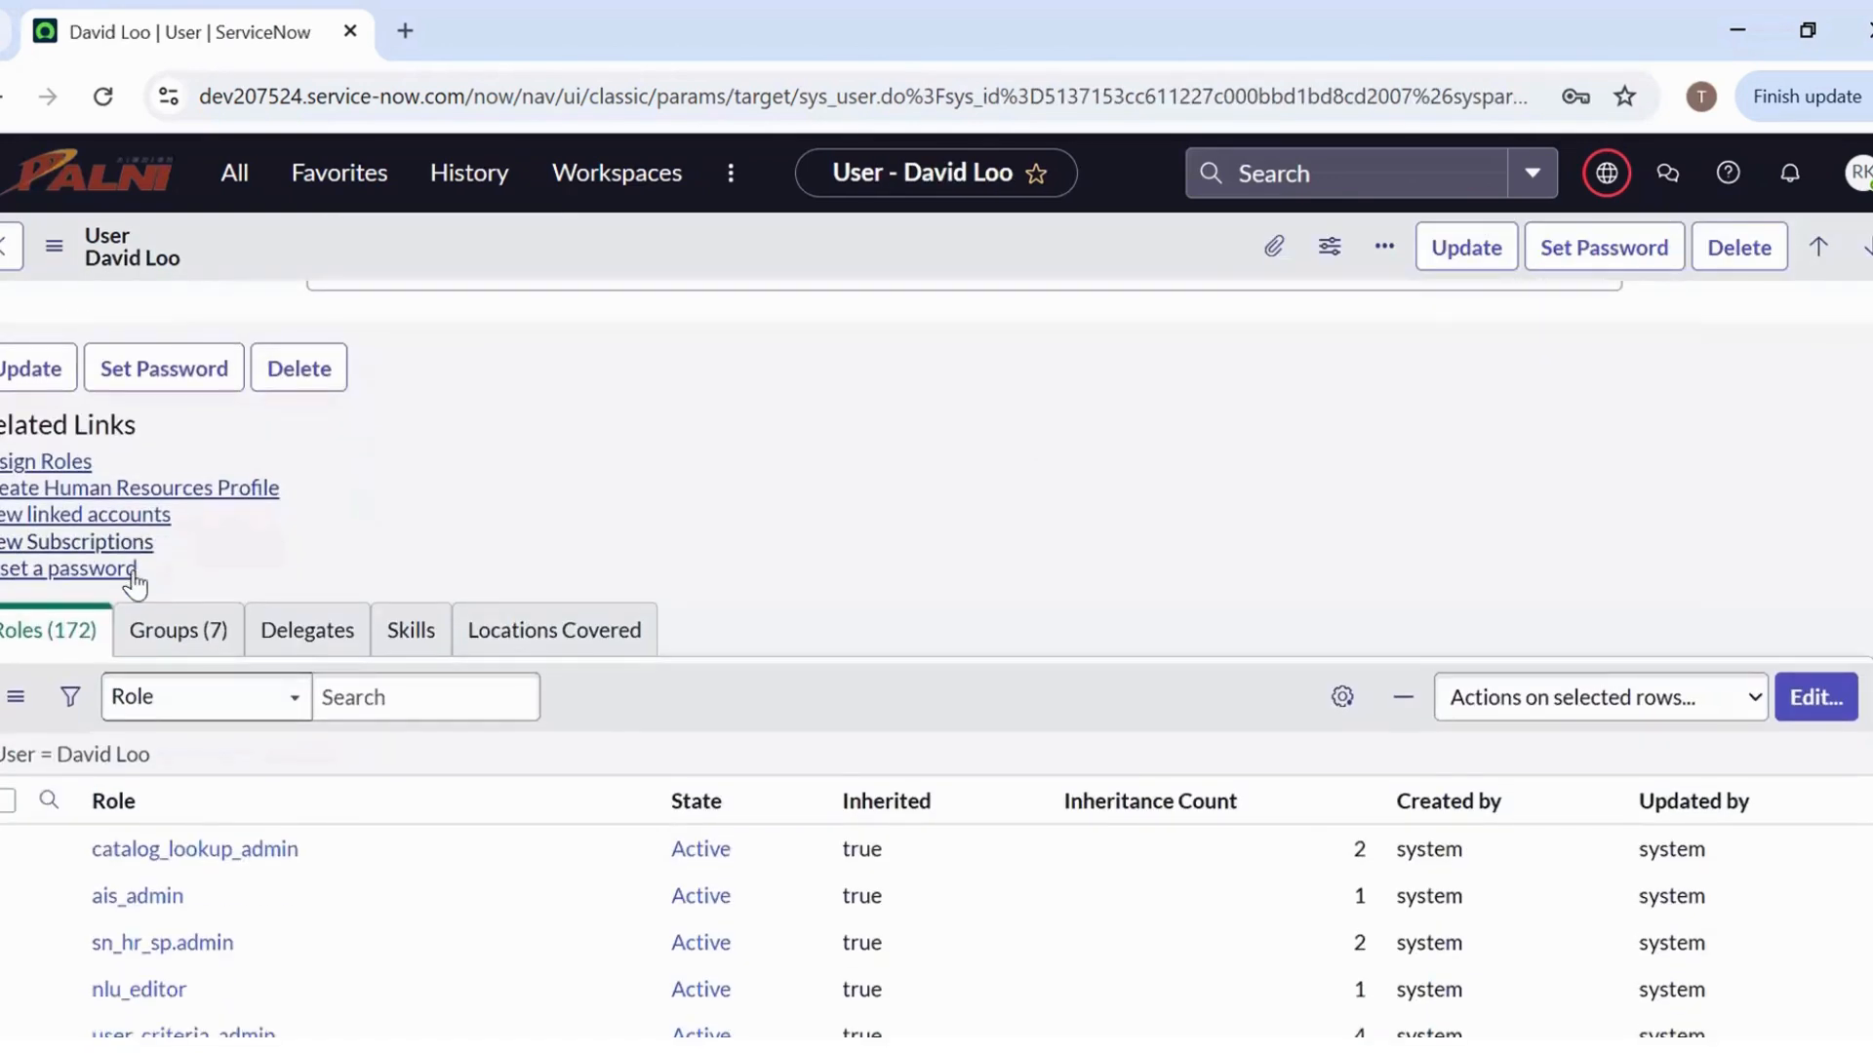
click(179, 517)
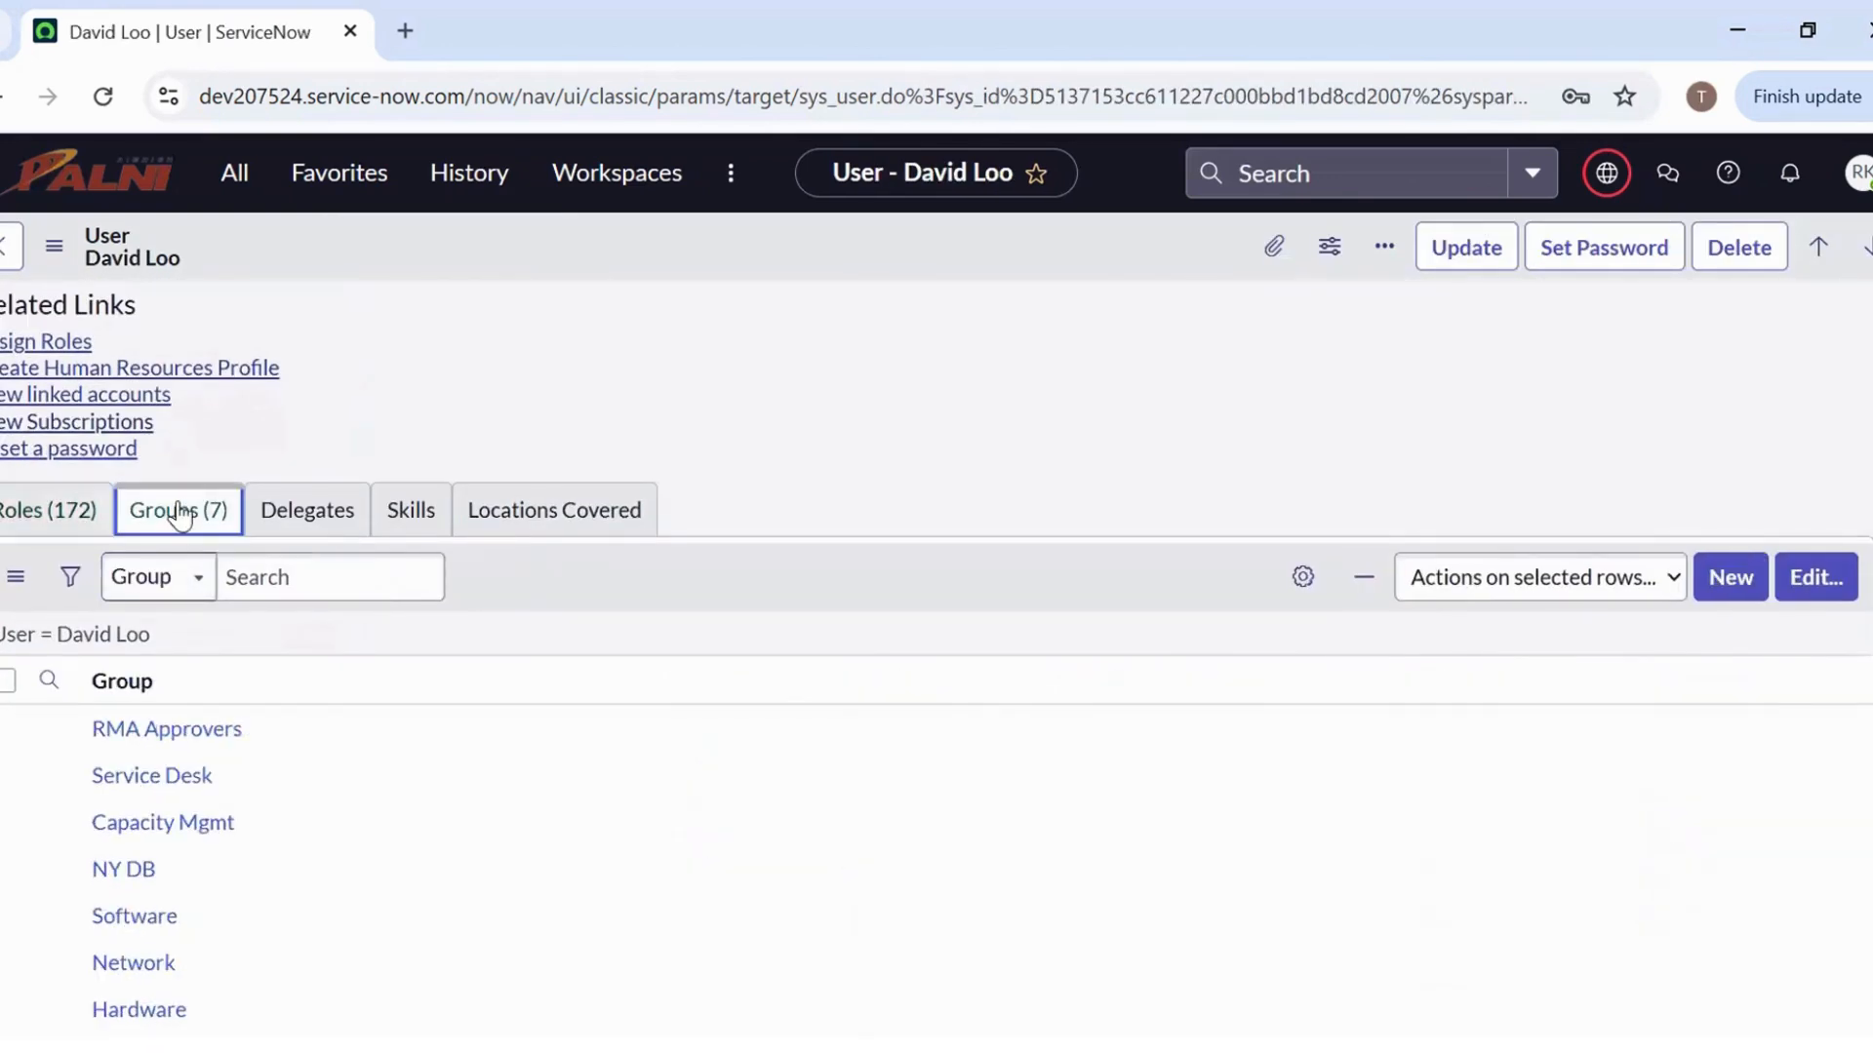
Find DemoGroup in the collection with the search term "demo", add it to the user's groups list, and save
click(1815, 576)
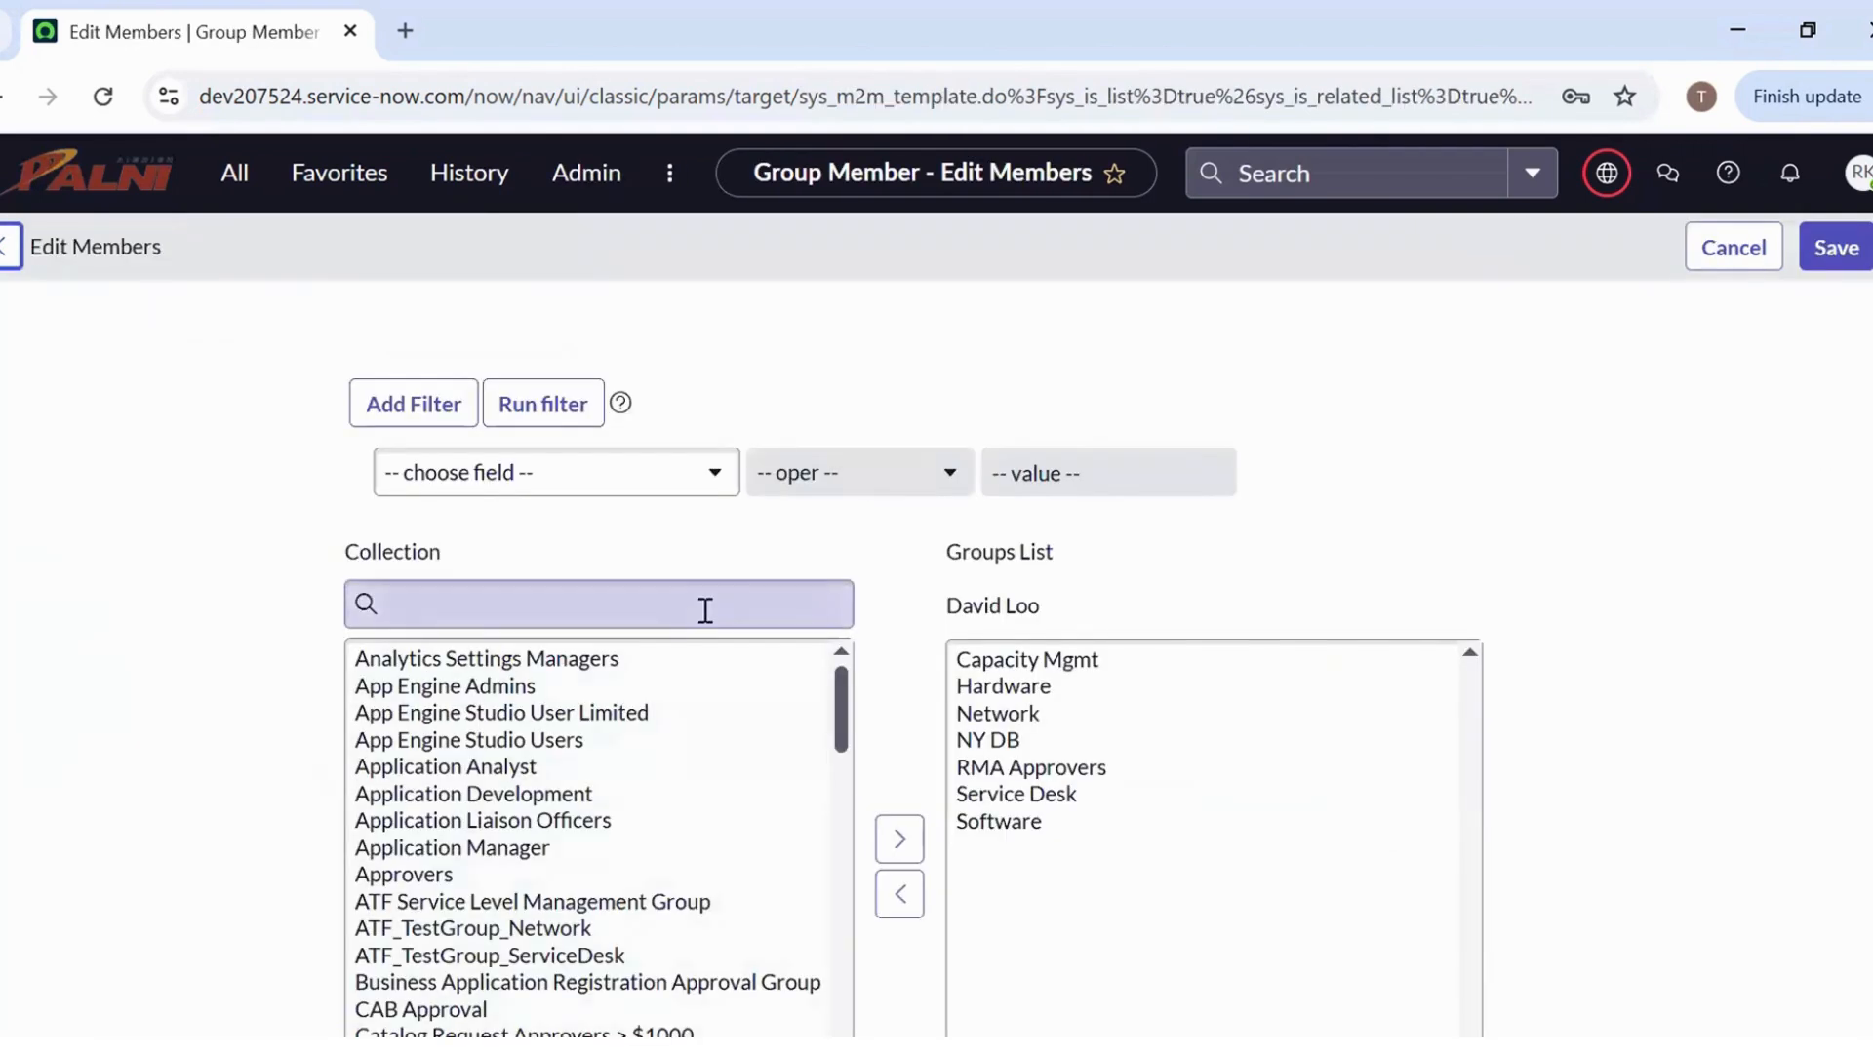
click(705, 609)
text(de)
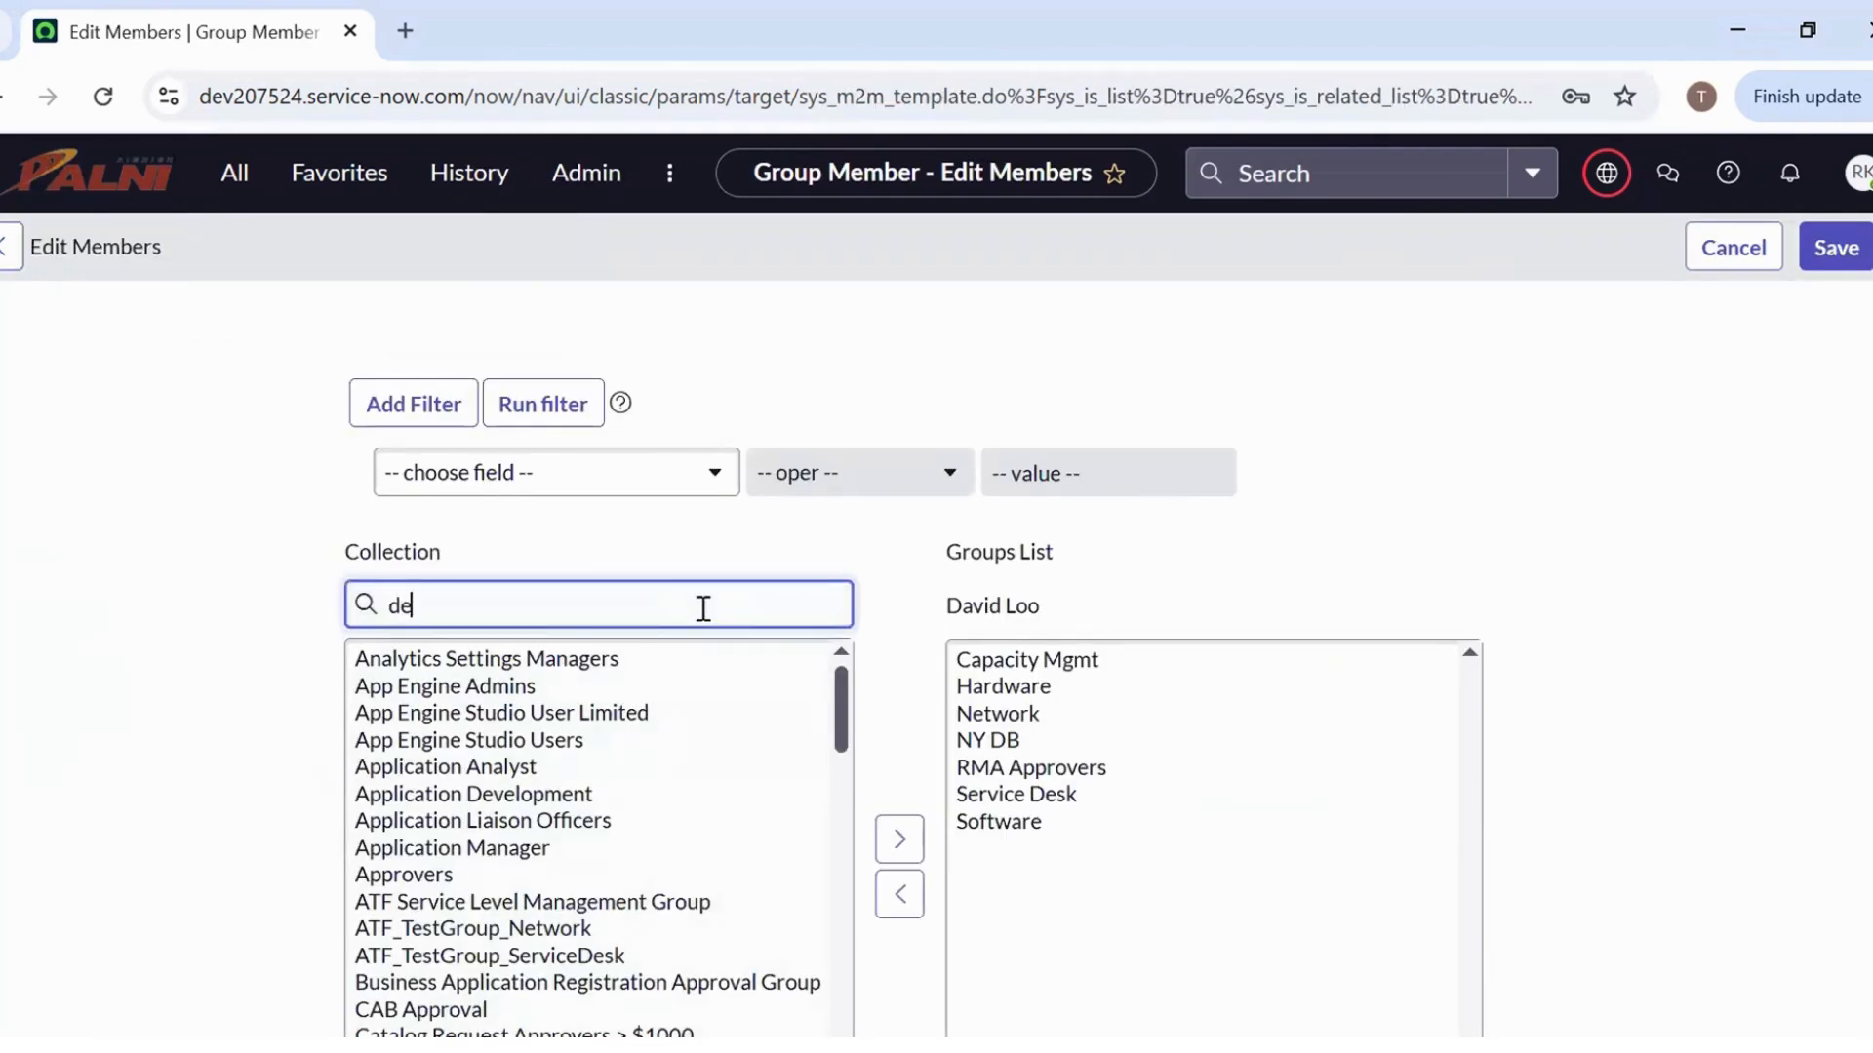
text(mo)
click(556, 656)
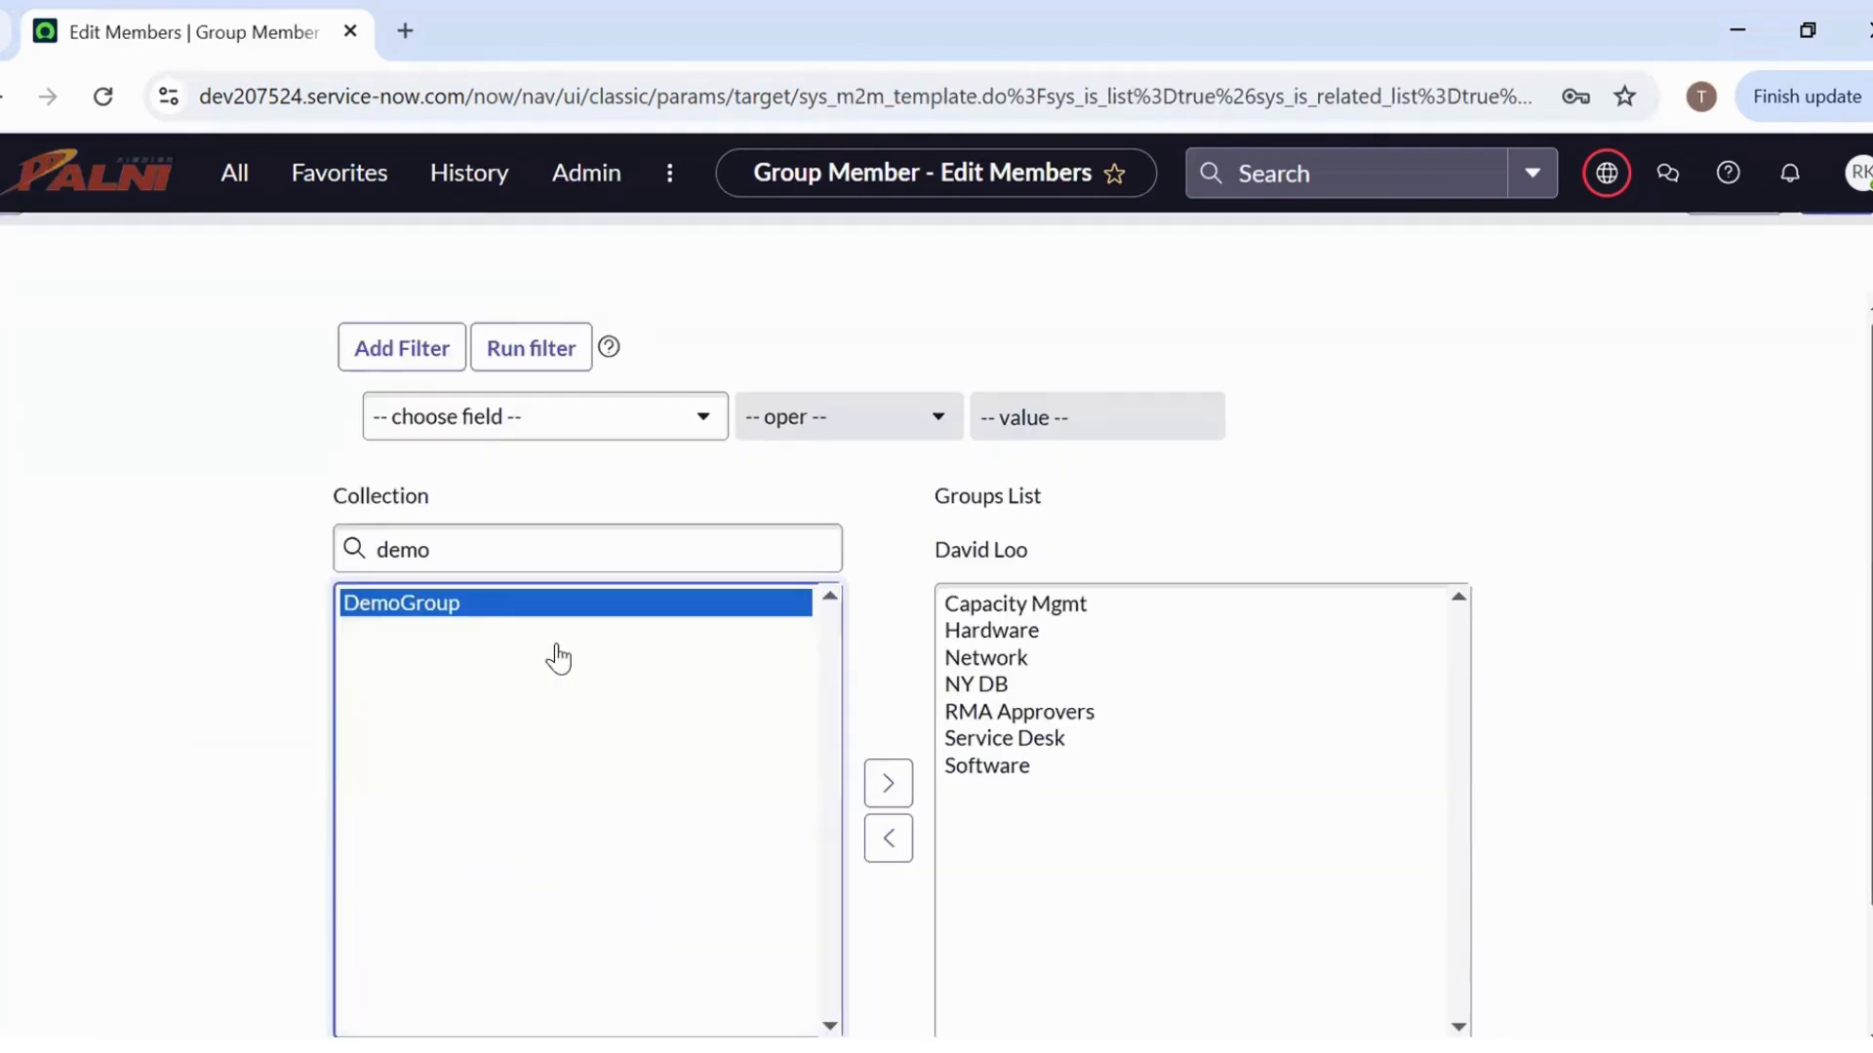
click(883, 786)
scroll(1546, 745, down, 2)
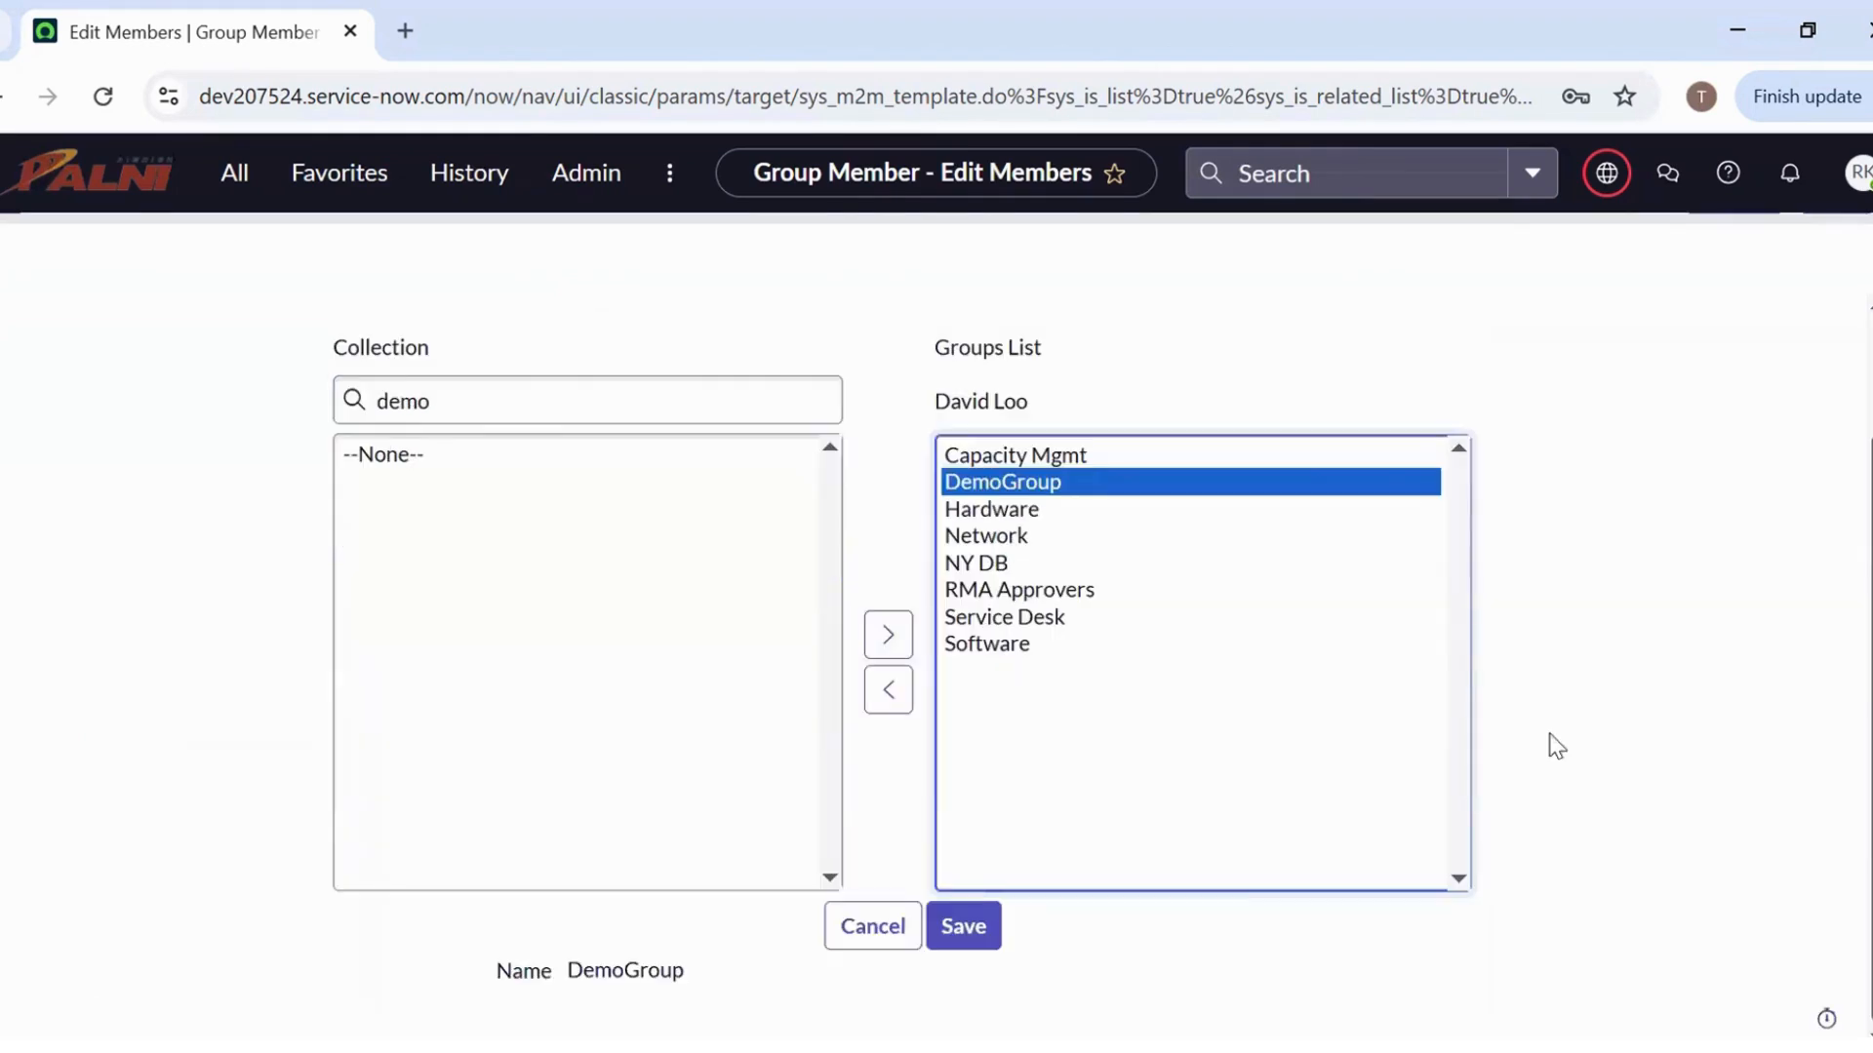
click(962, 931)
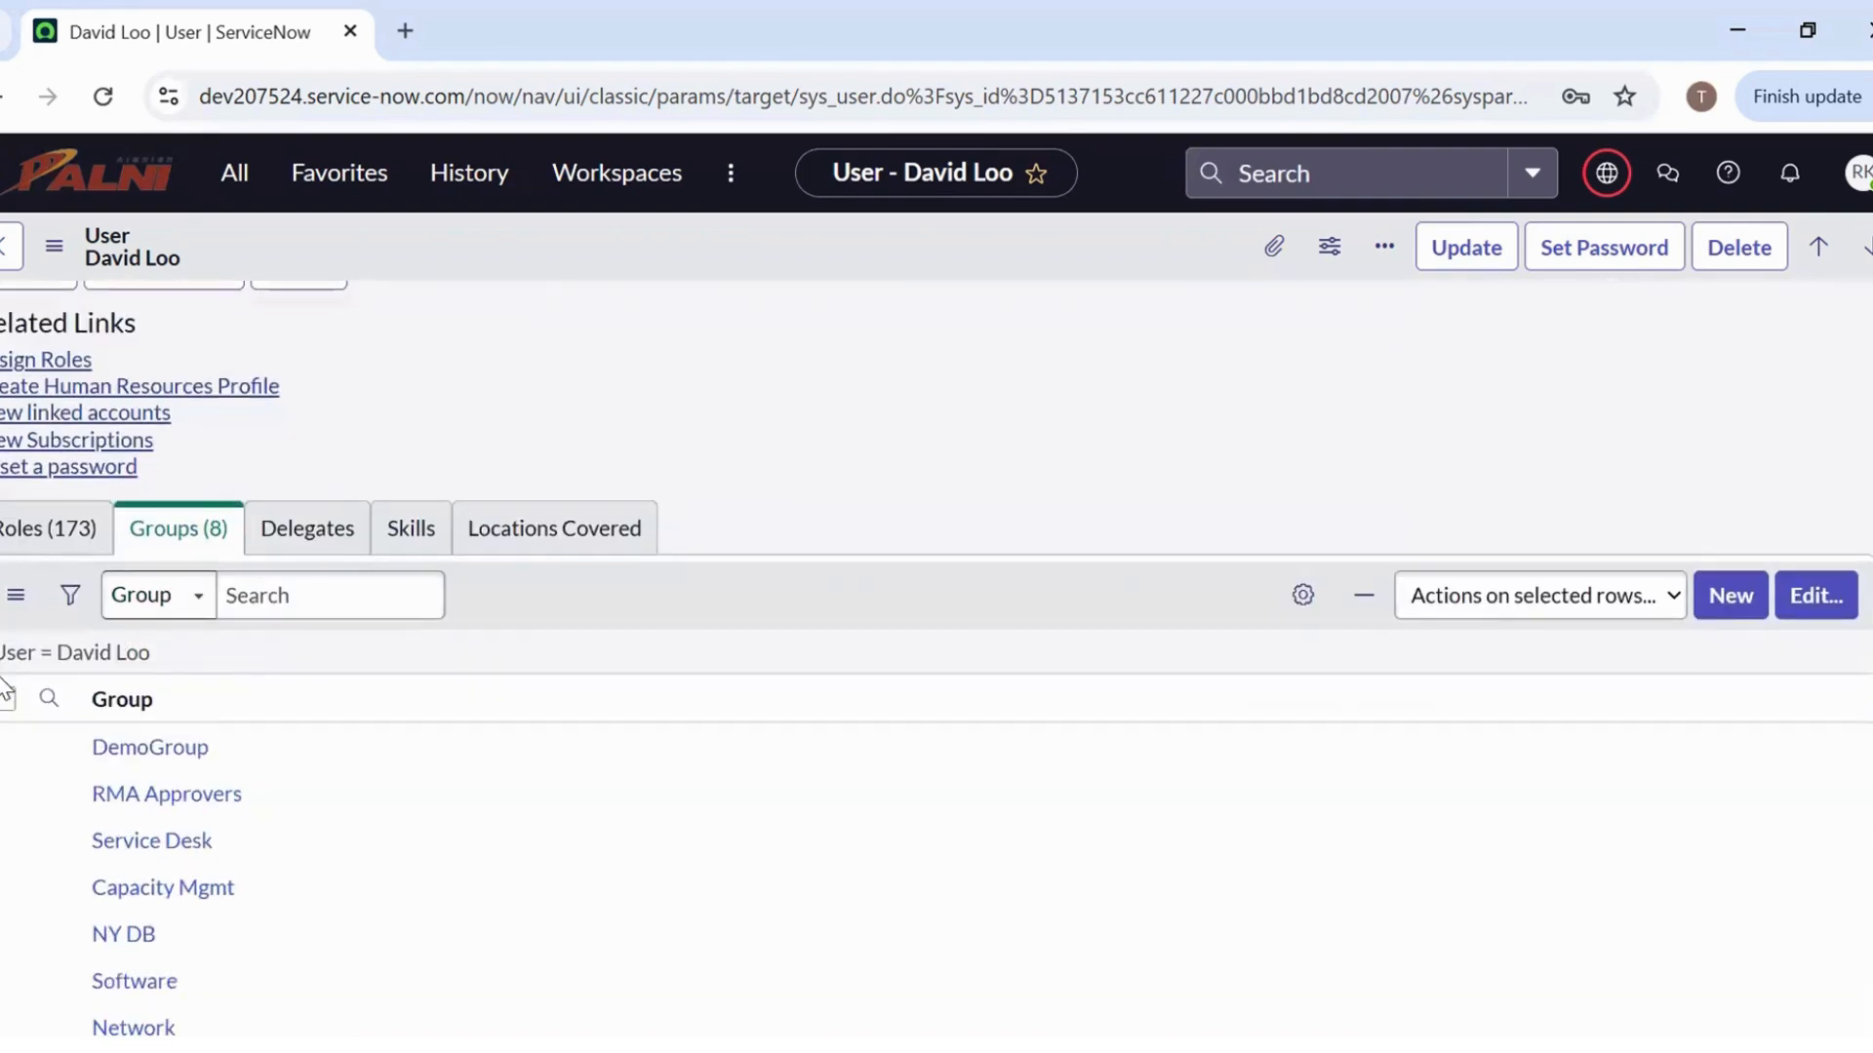
Check the user's groups list for the DemoGroup entry and review the other group memberships
double_click(142, 749)
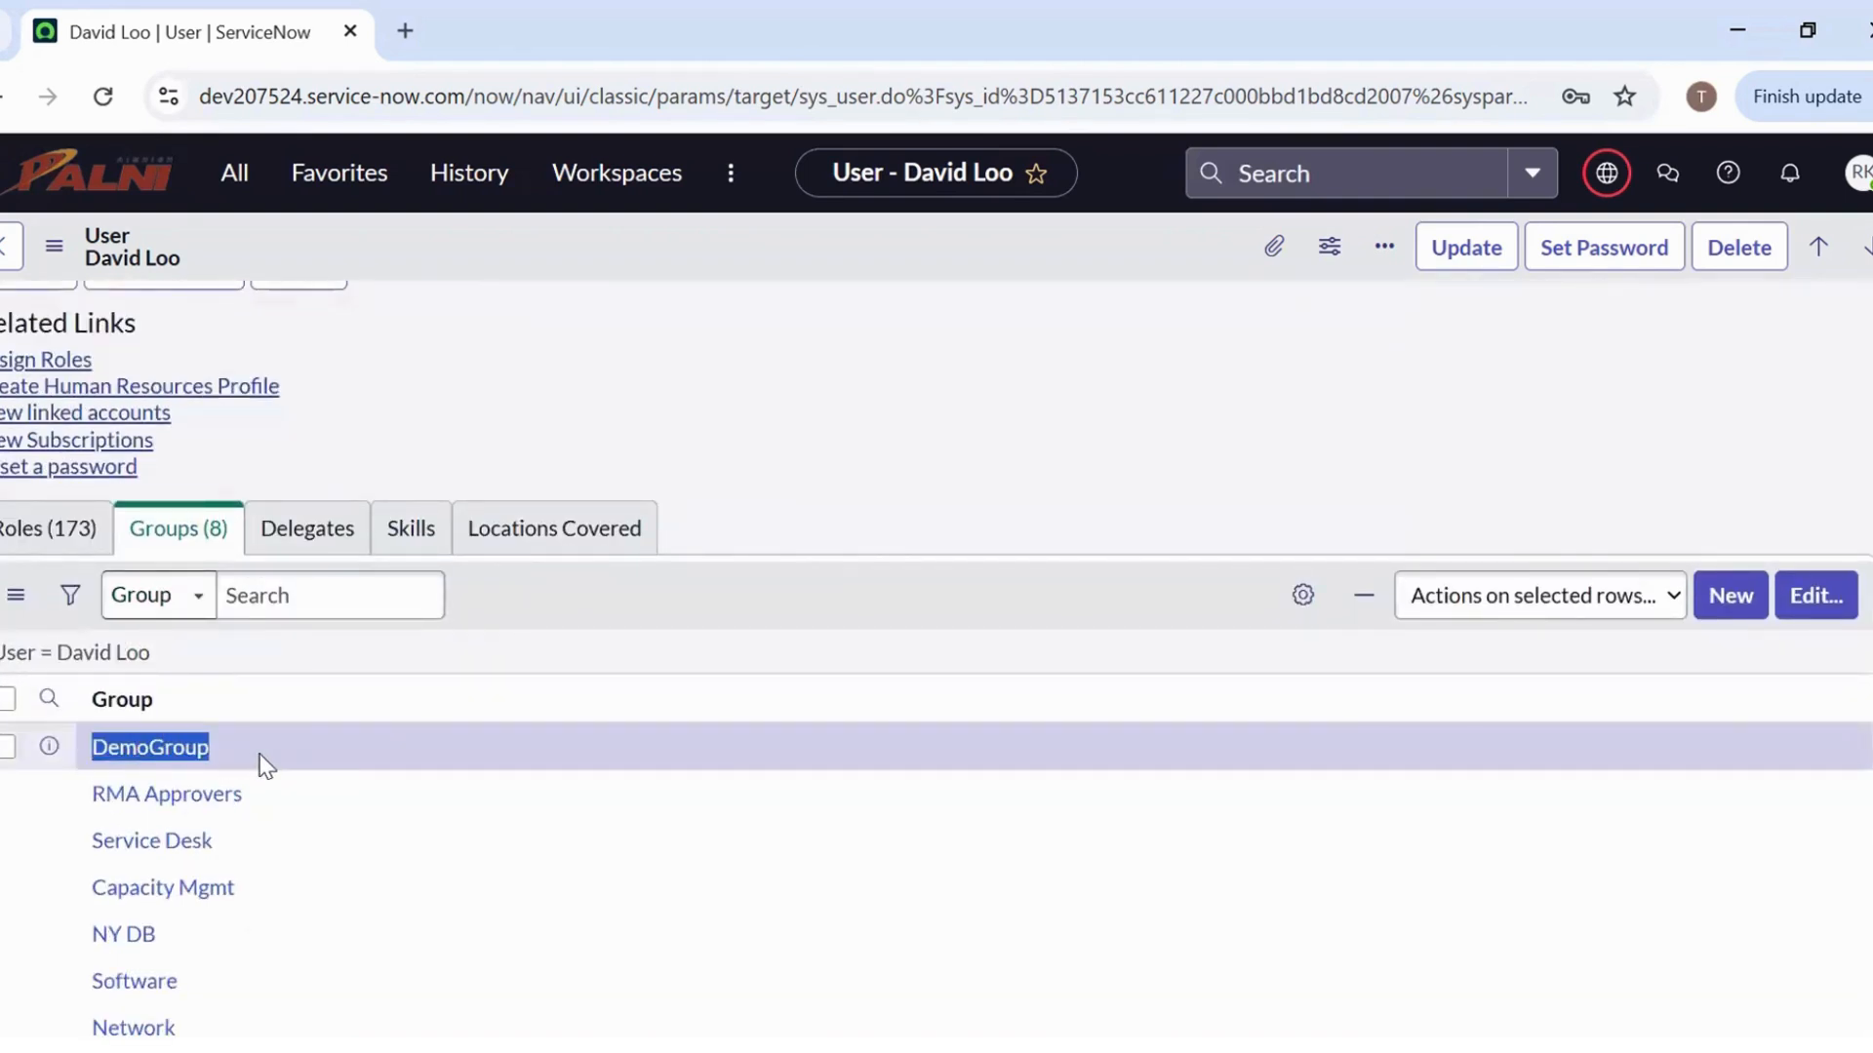
click(886, 470)
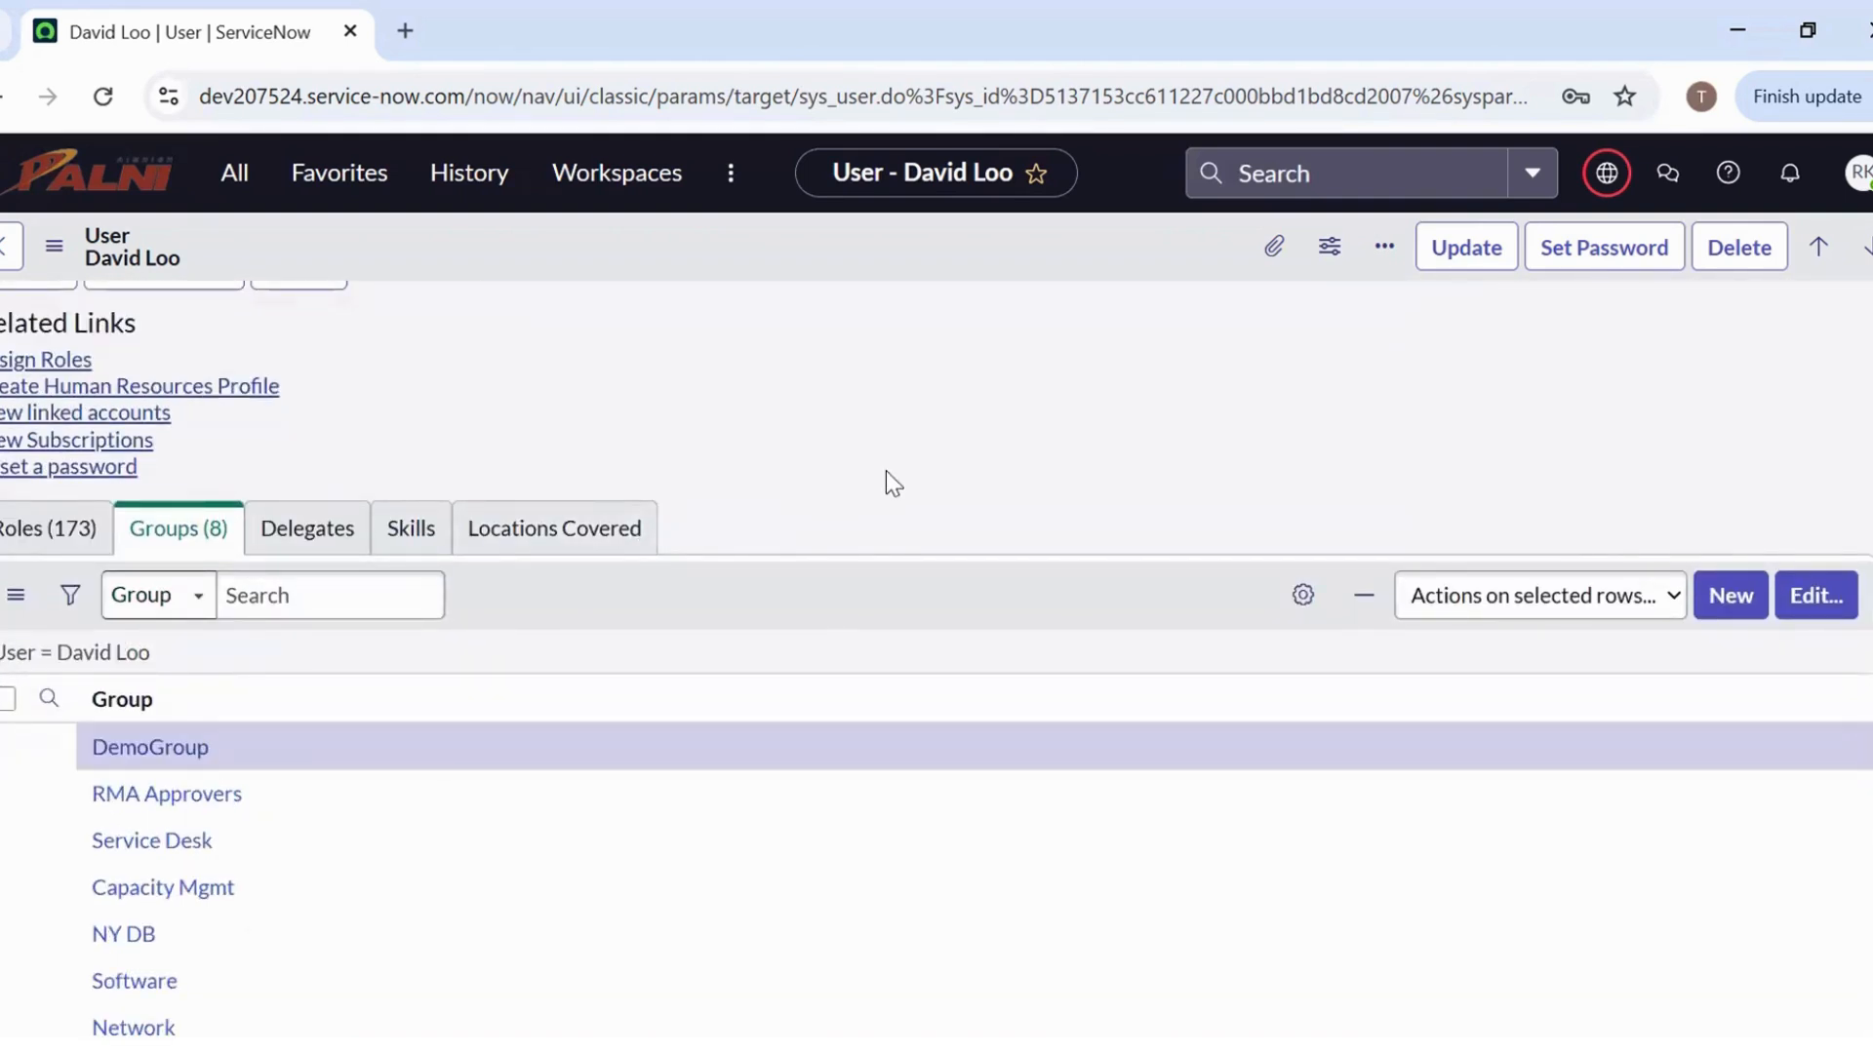
scroll(886, 470, down, 3)
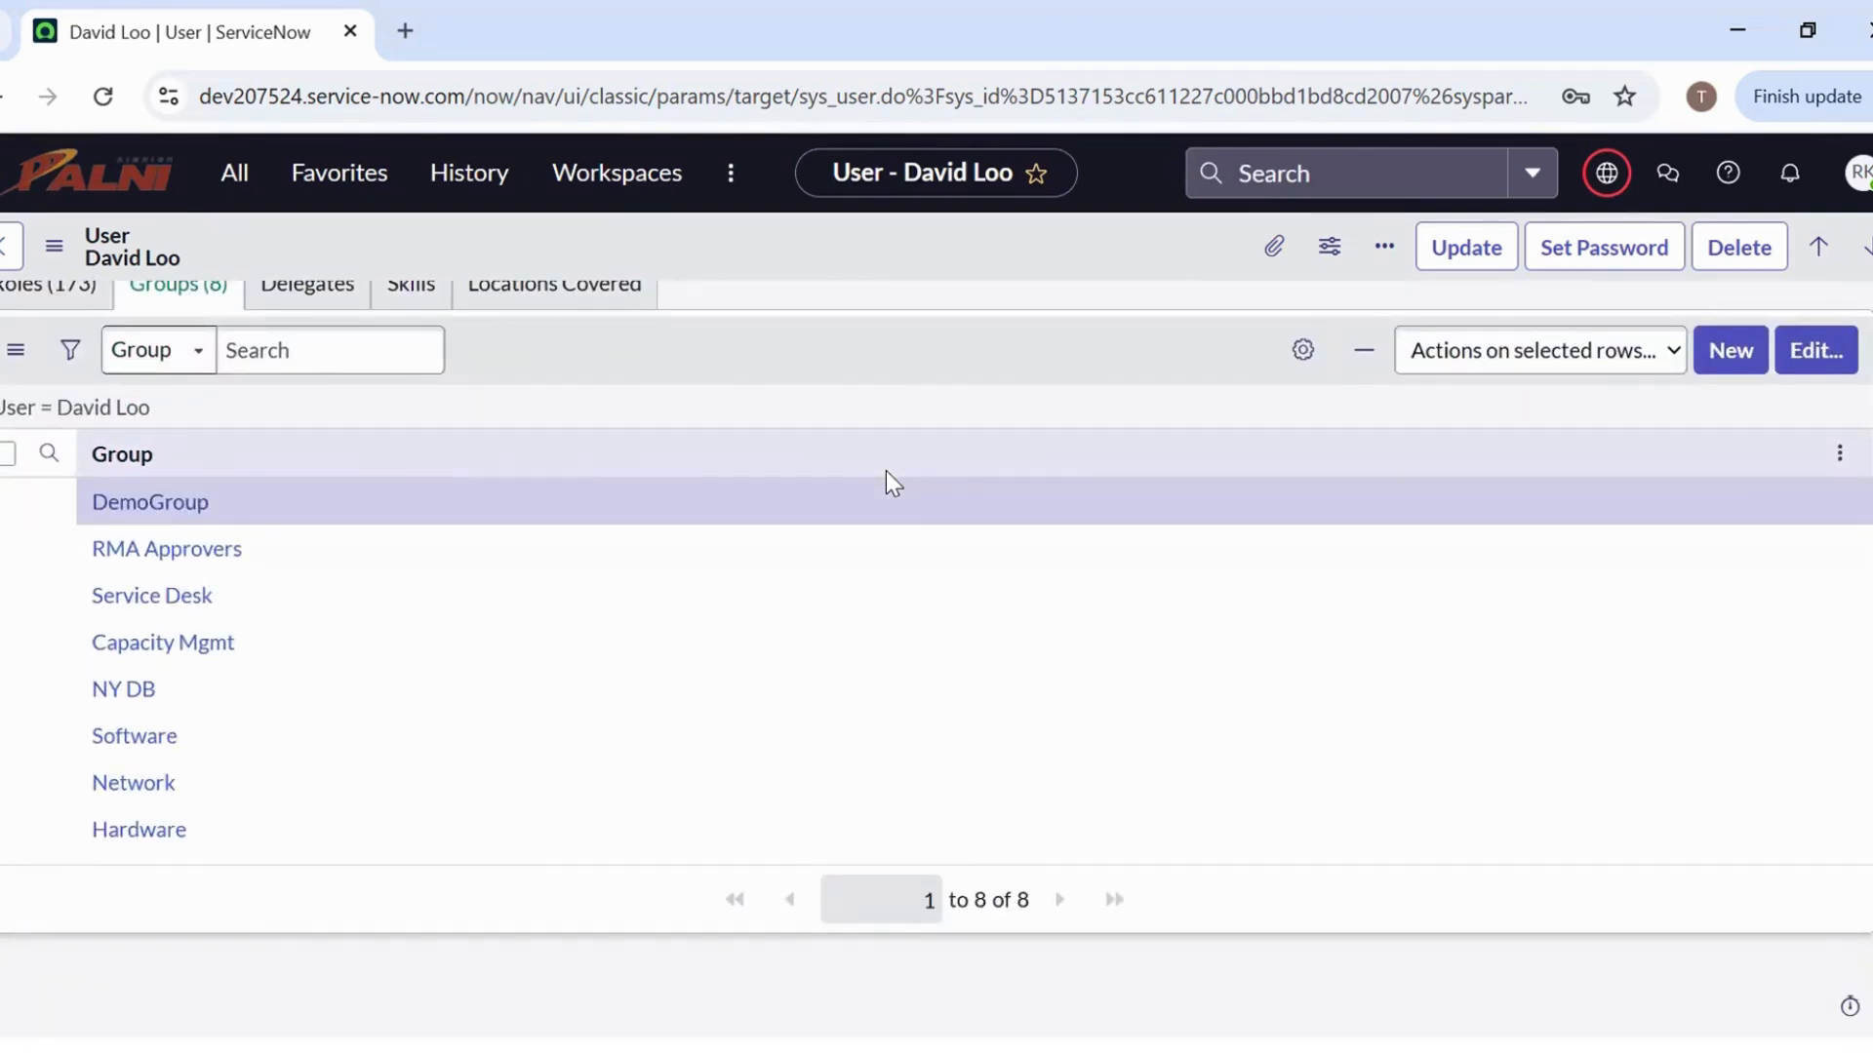
scroll(885, 471, up, 3)
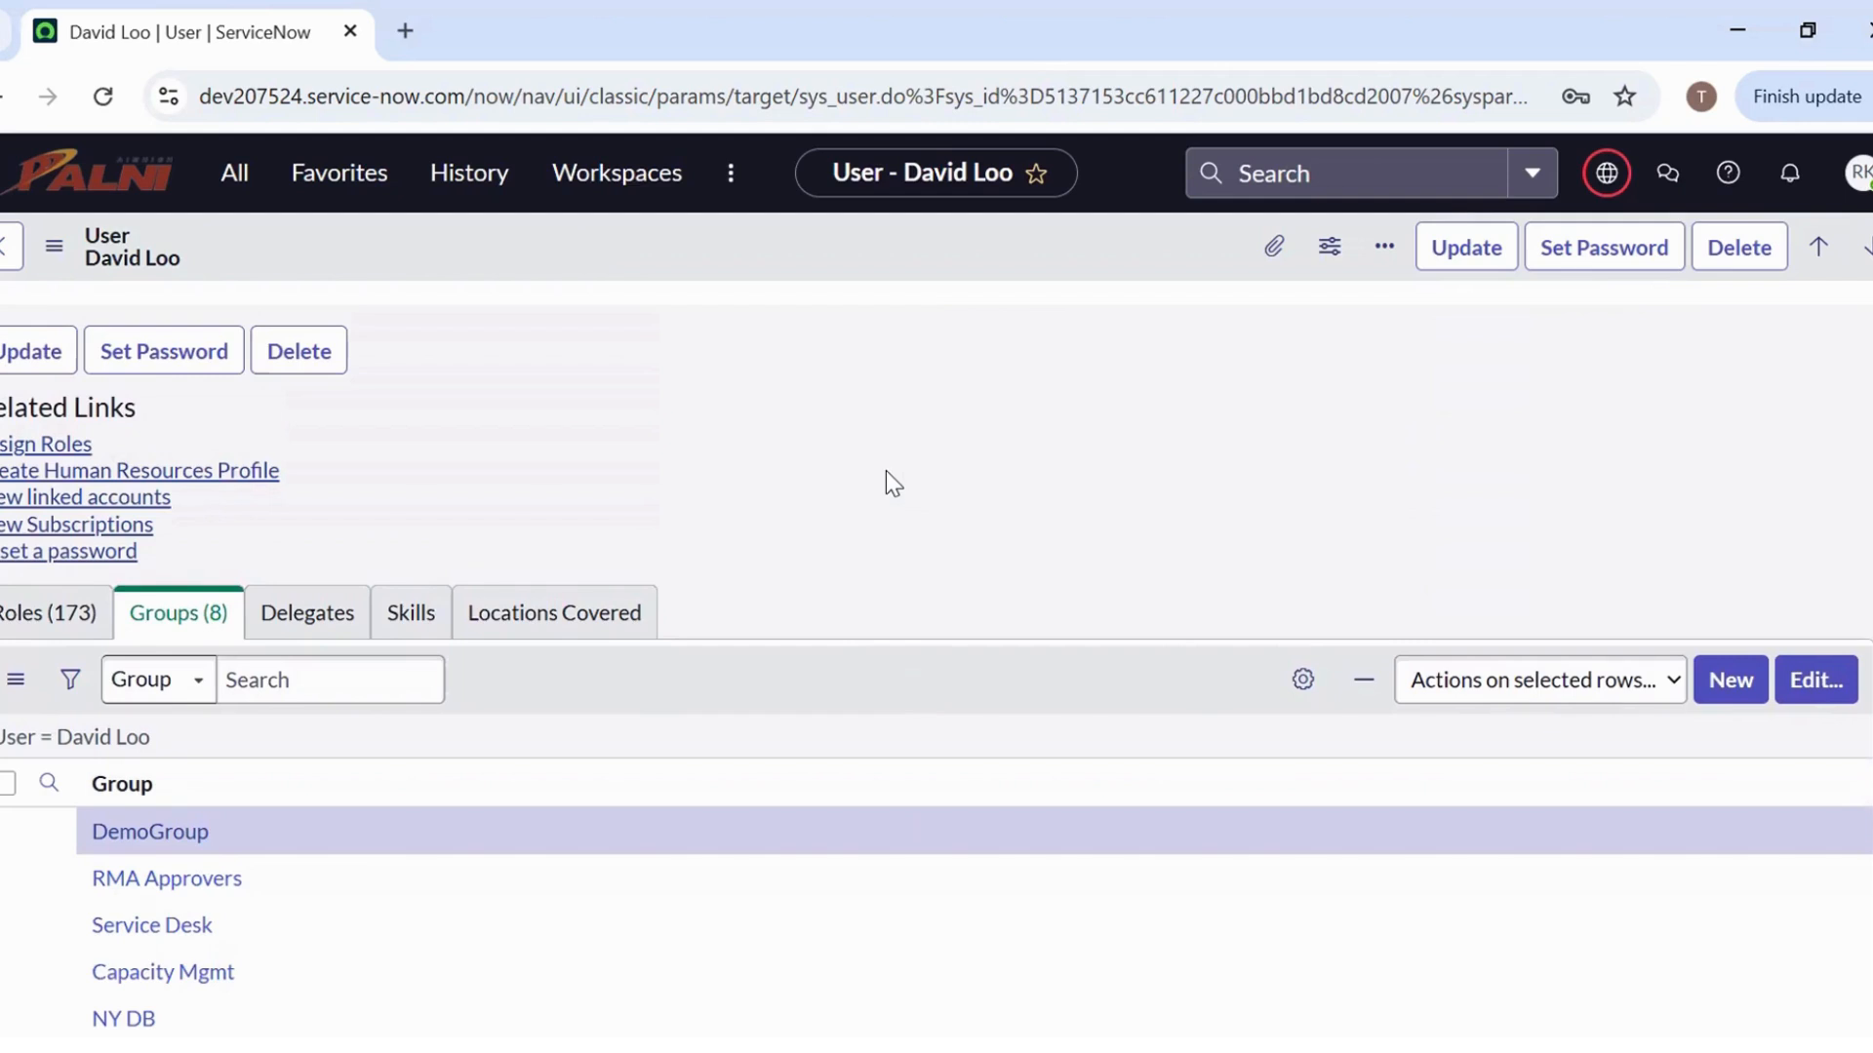
scroll(875, 472, up, 2)
scroll(875, 472, down, 2)
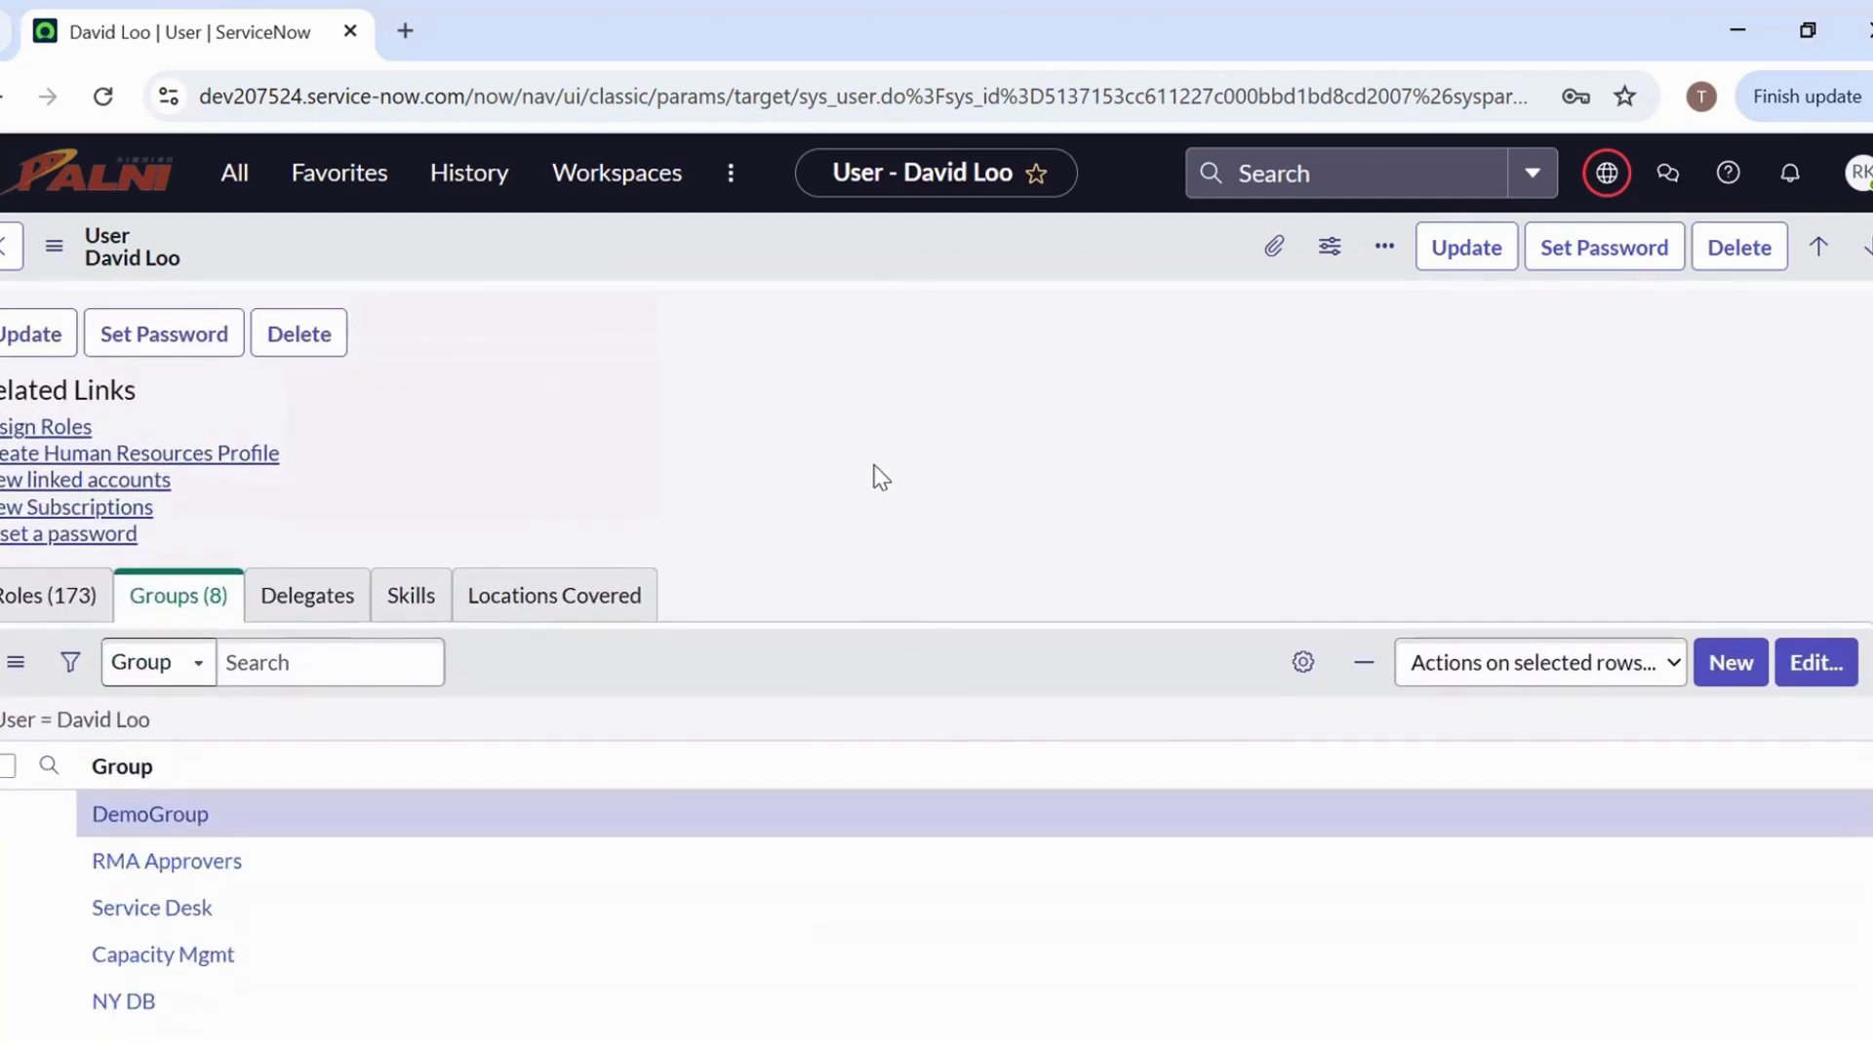
Filter the user's roles by names starting with "admin" and open the admin role record
click(82, 600)
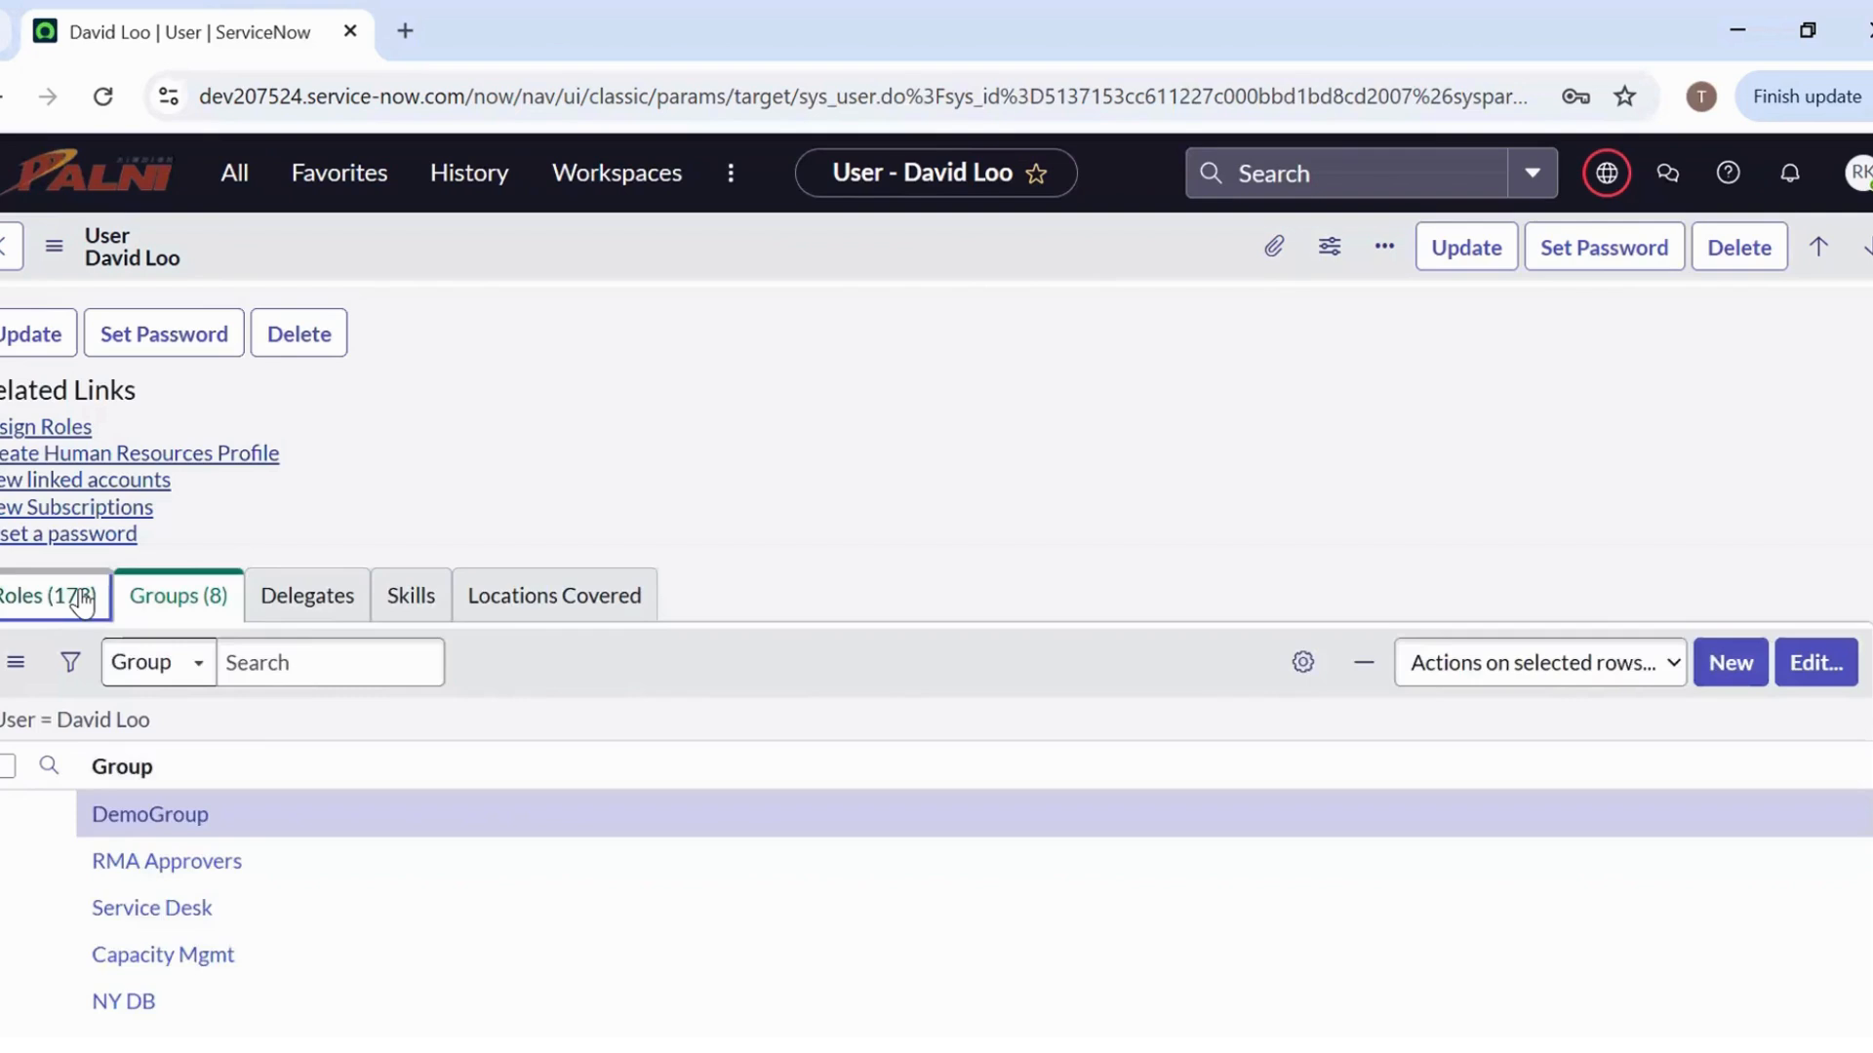
scroll(719, 514, down, 3)
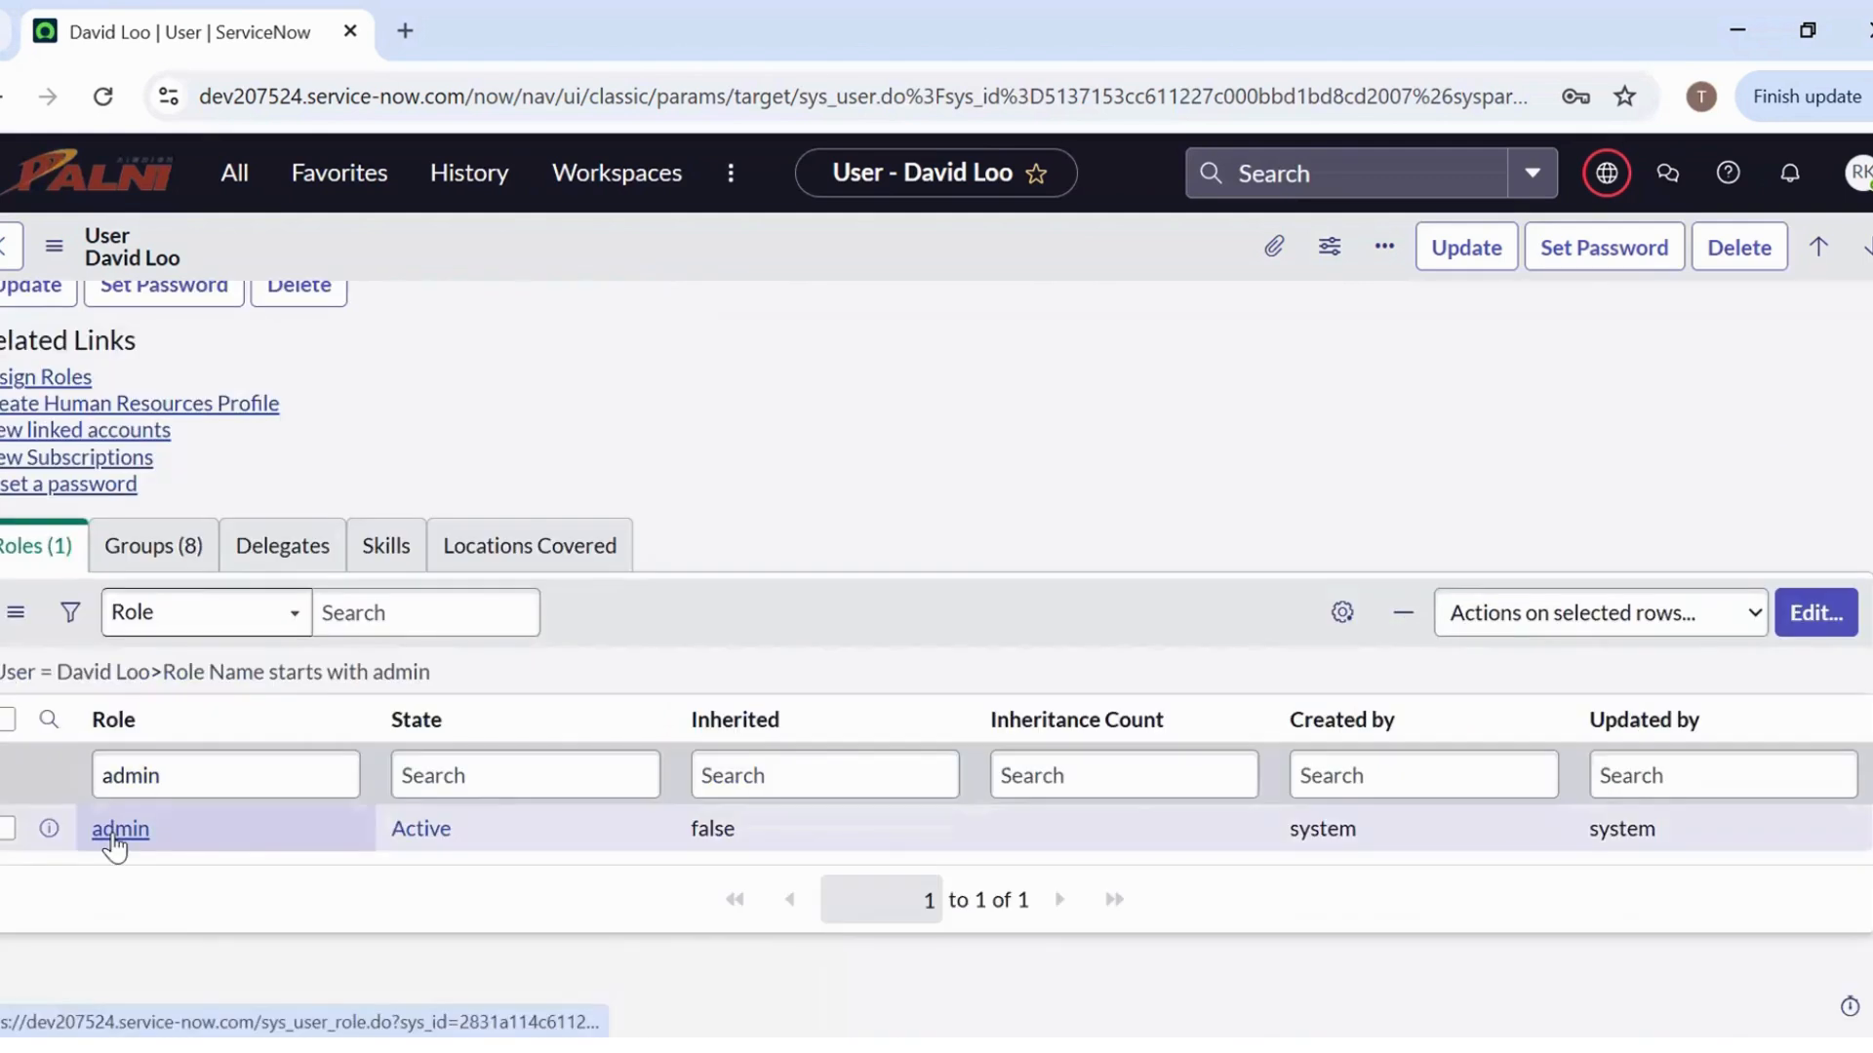
click(121, 837)
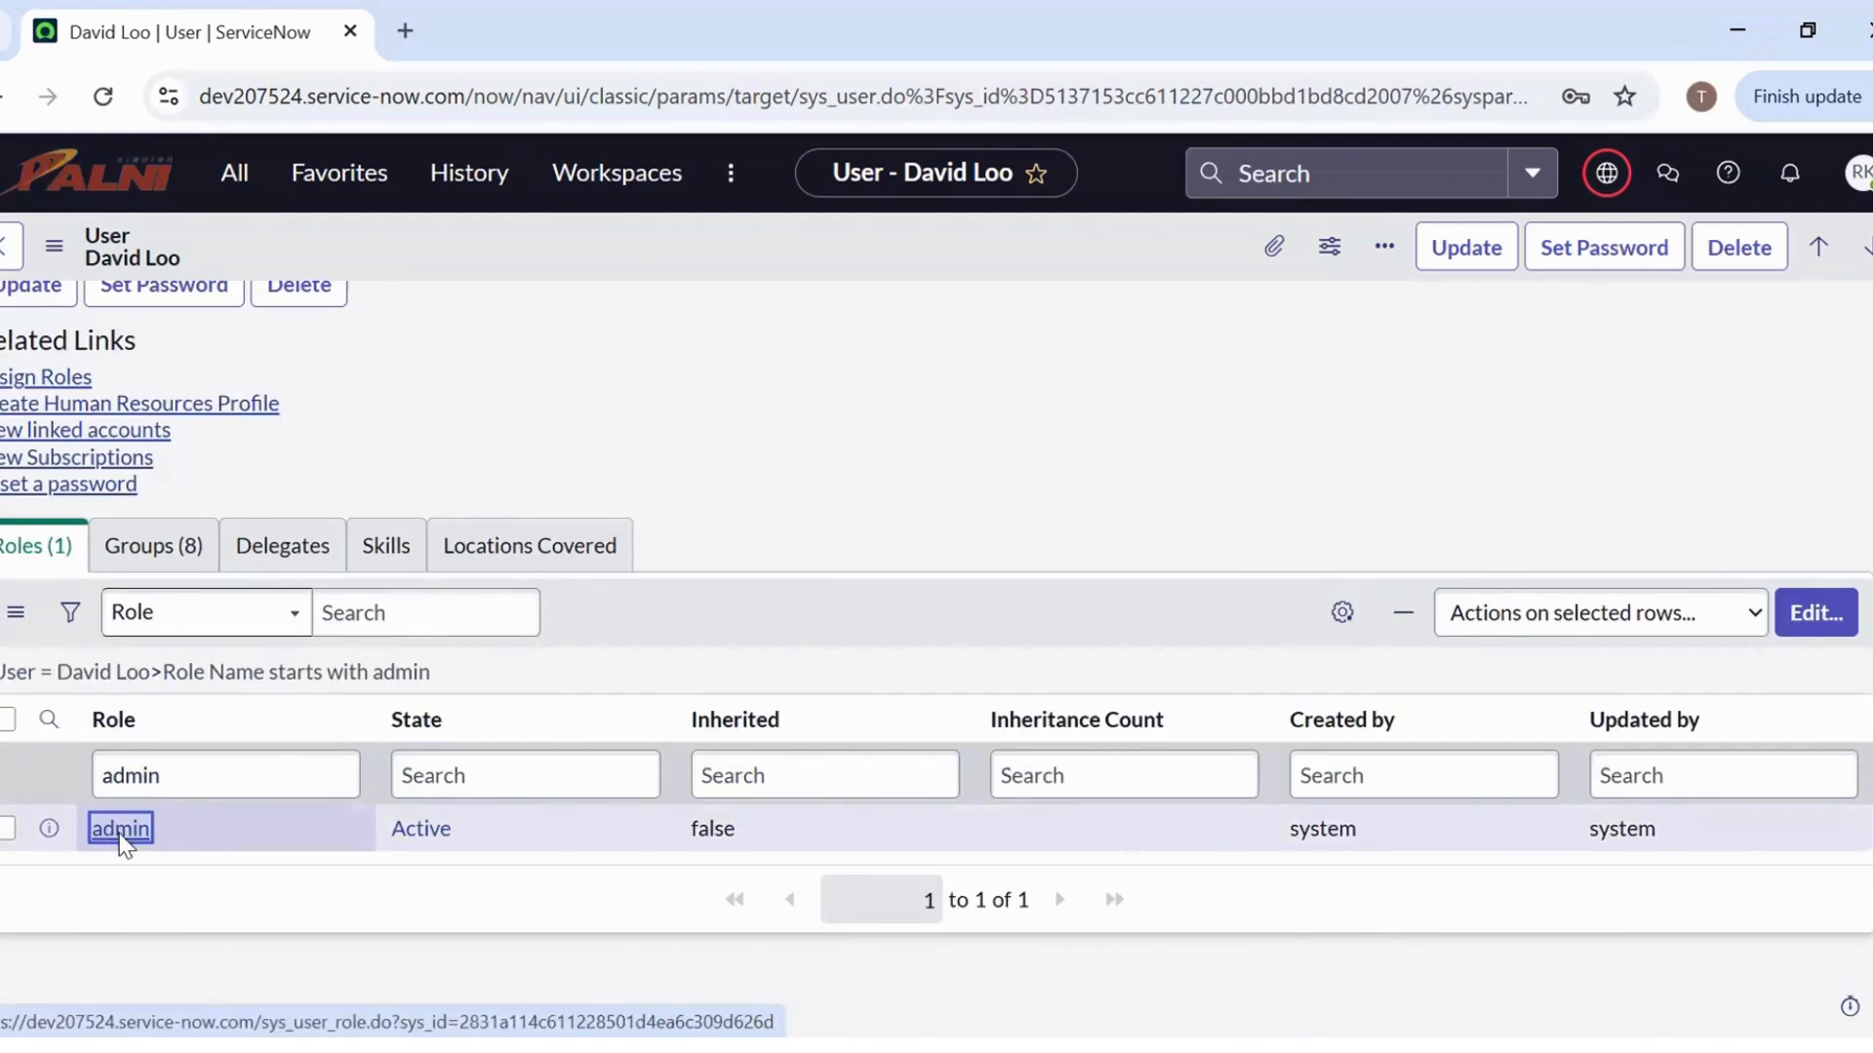
Examine the admin role's description and the roles it contains, and return to the user's record
scroll(231, 677, down, 5)
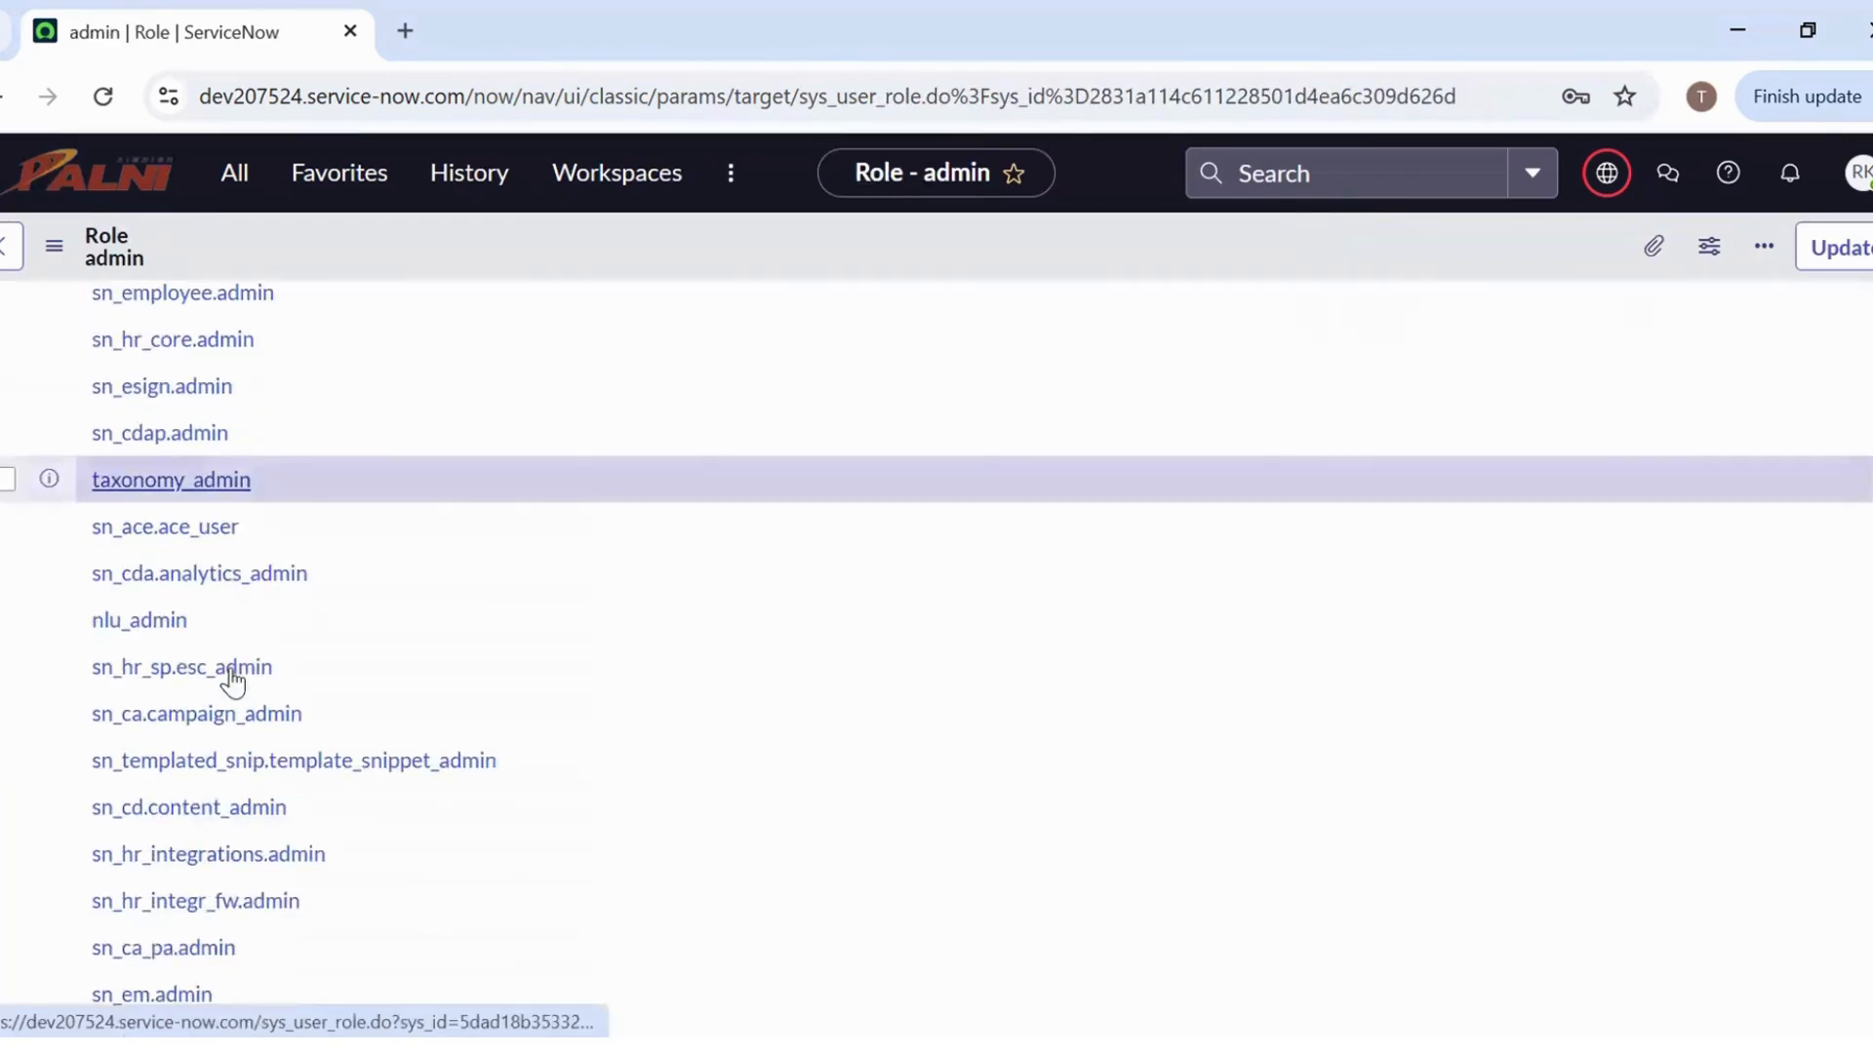
scroll(231, 680, down, 2)
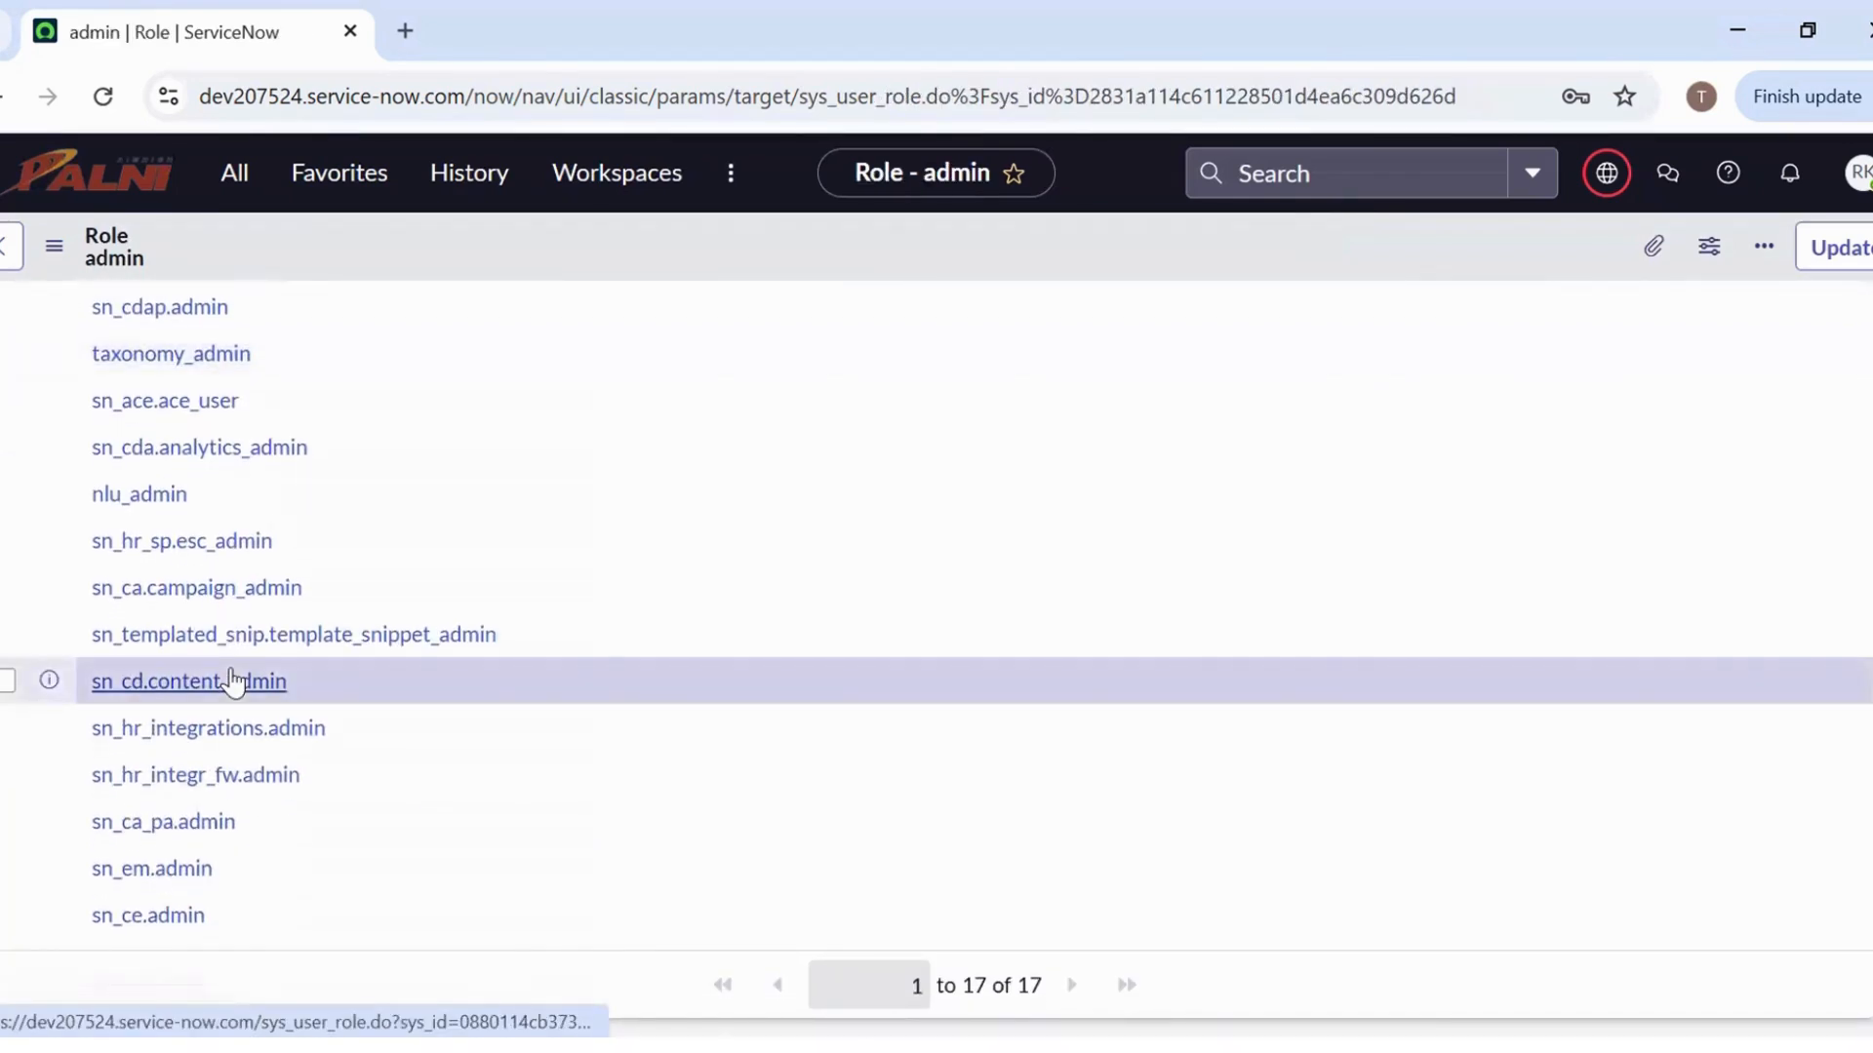
scroll(231, 679, up, 7)
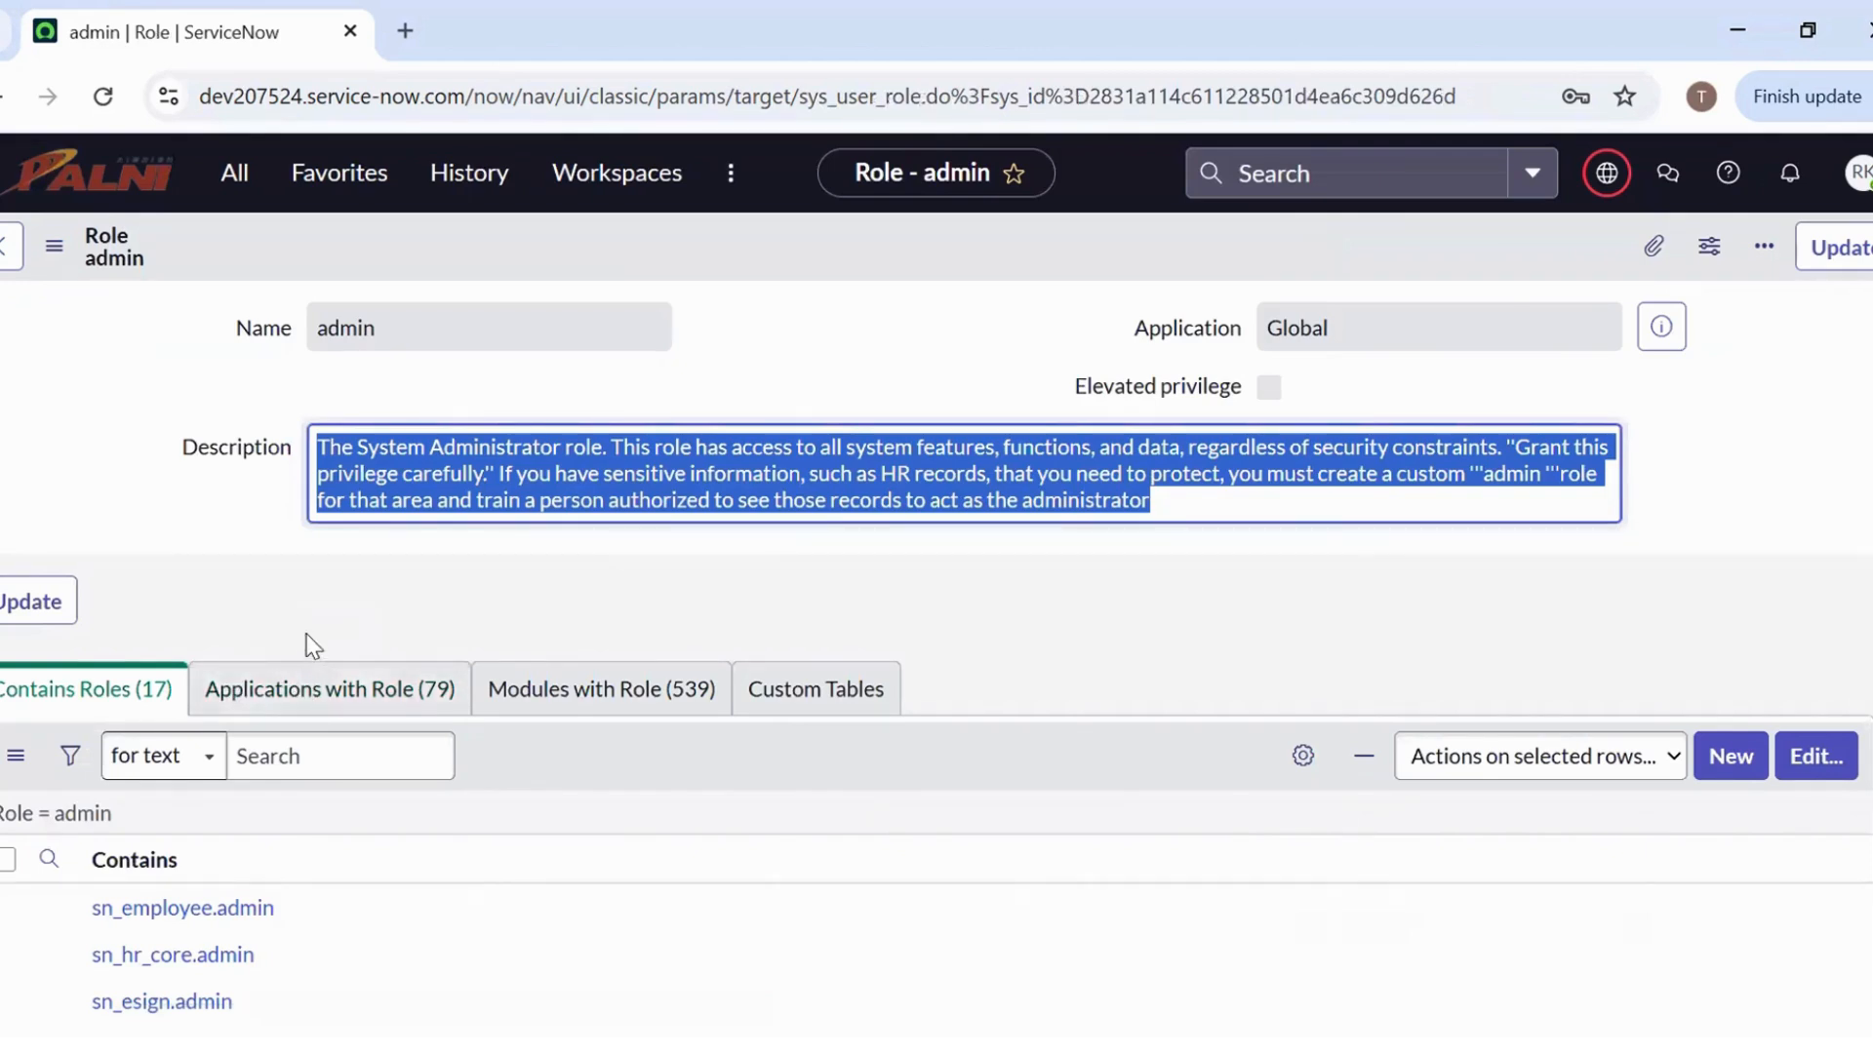
scroll(310, 644, down, 5)
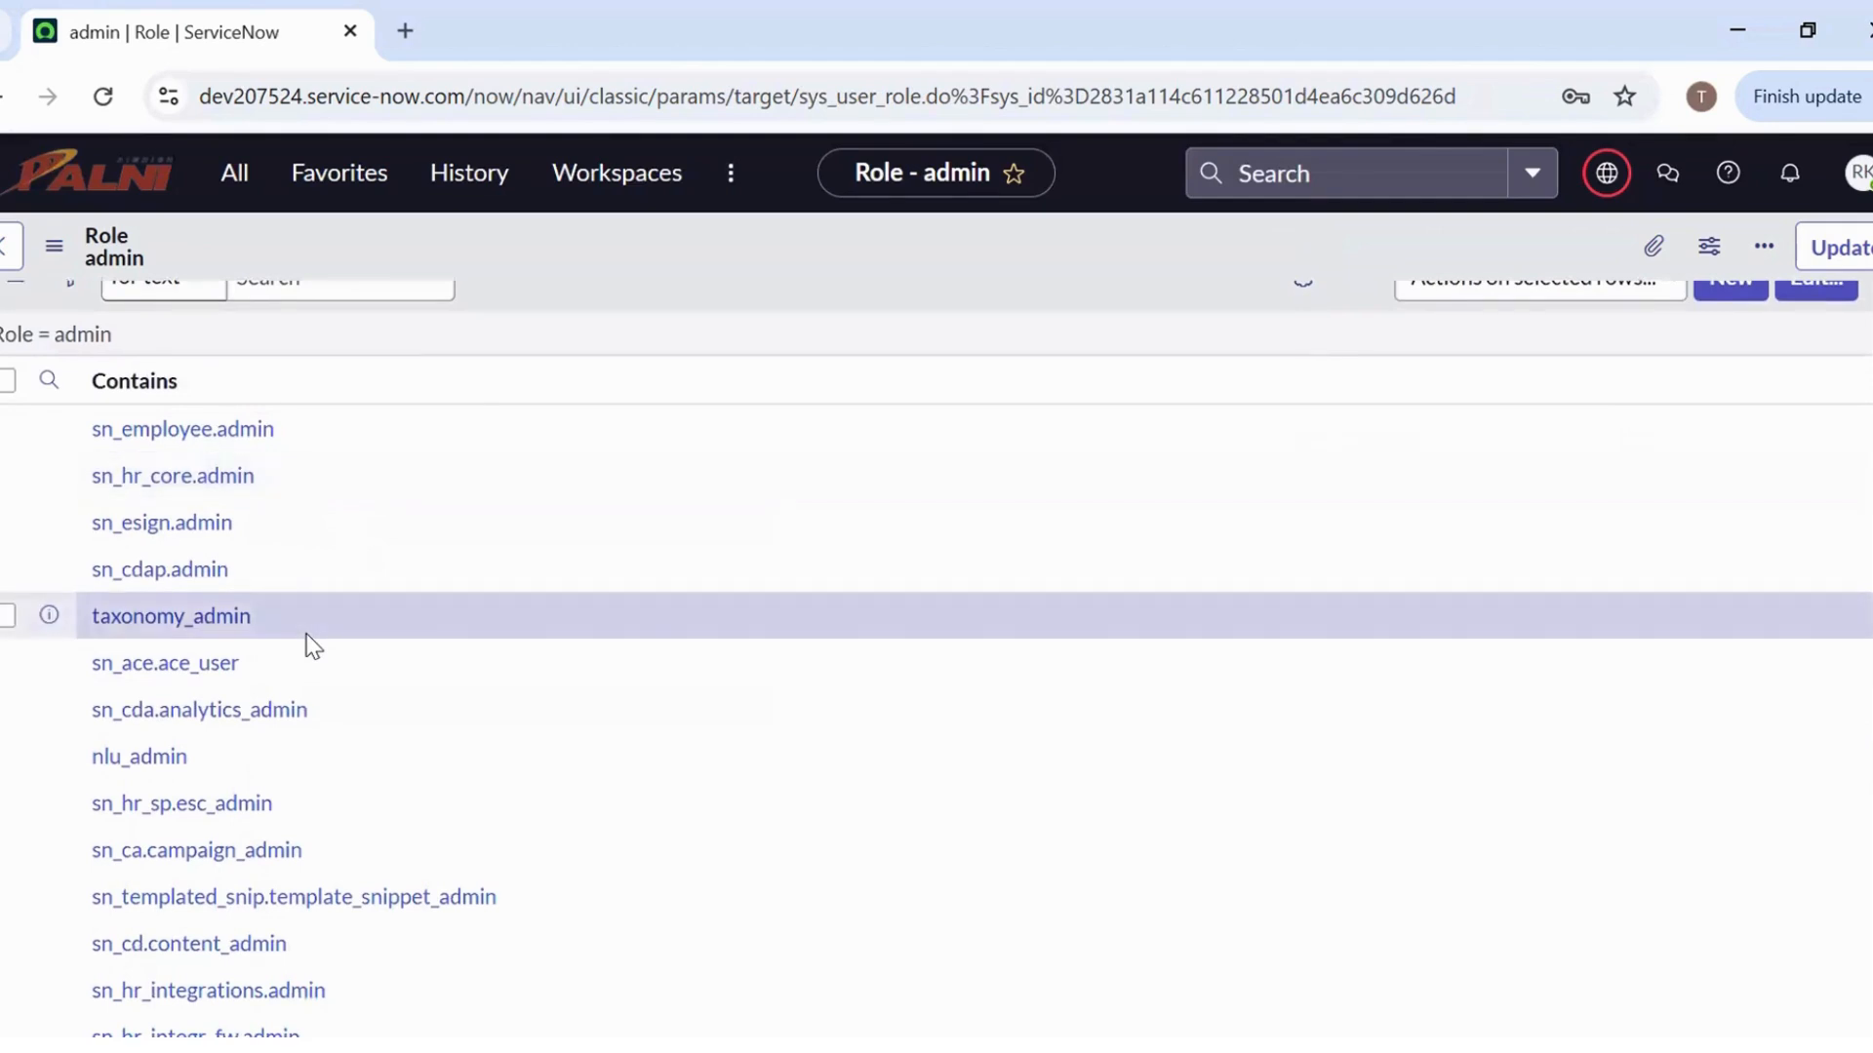
scroll(312, 646, up, 2)
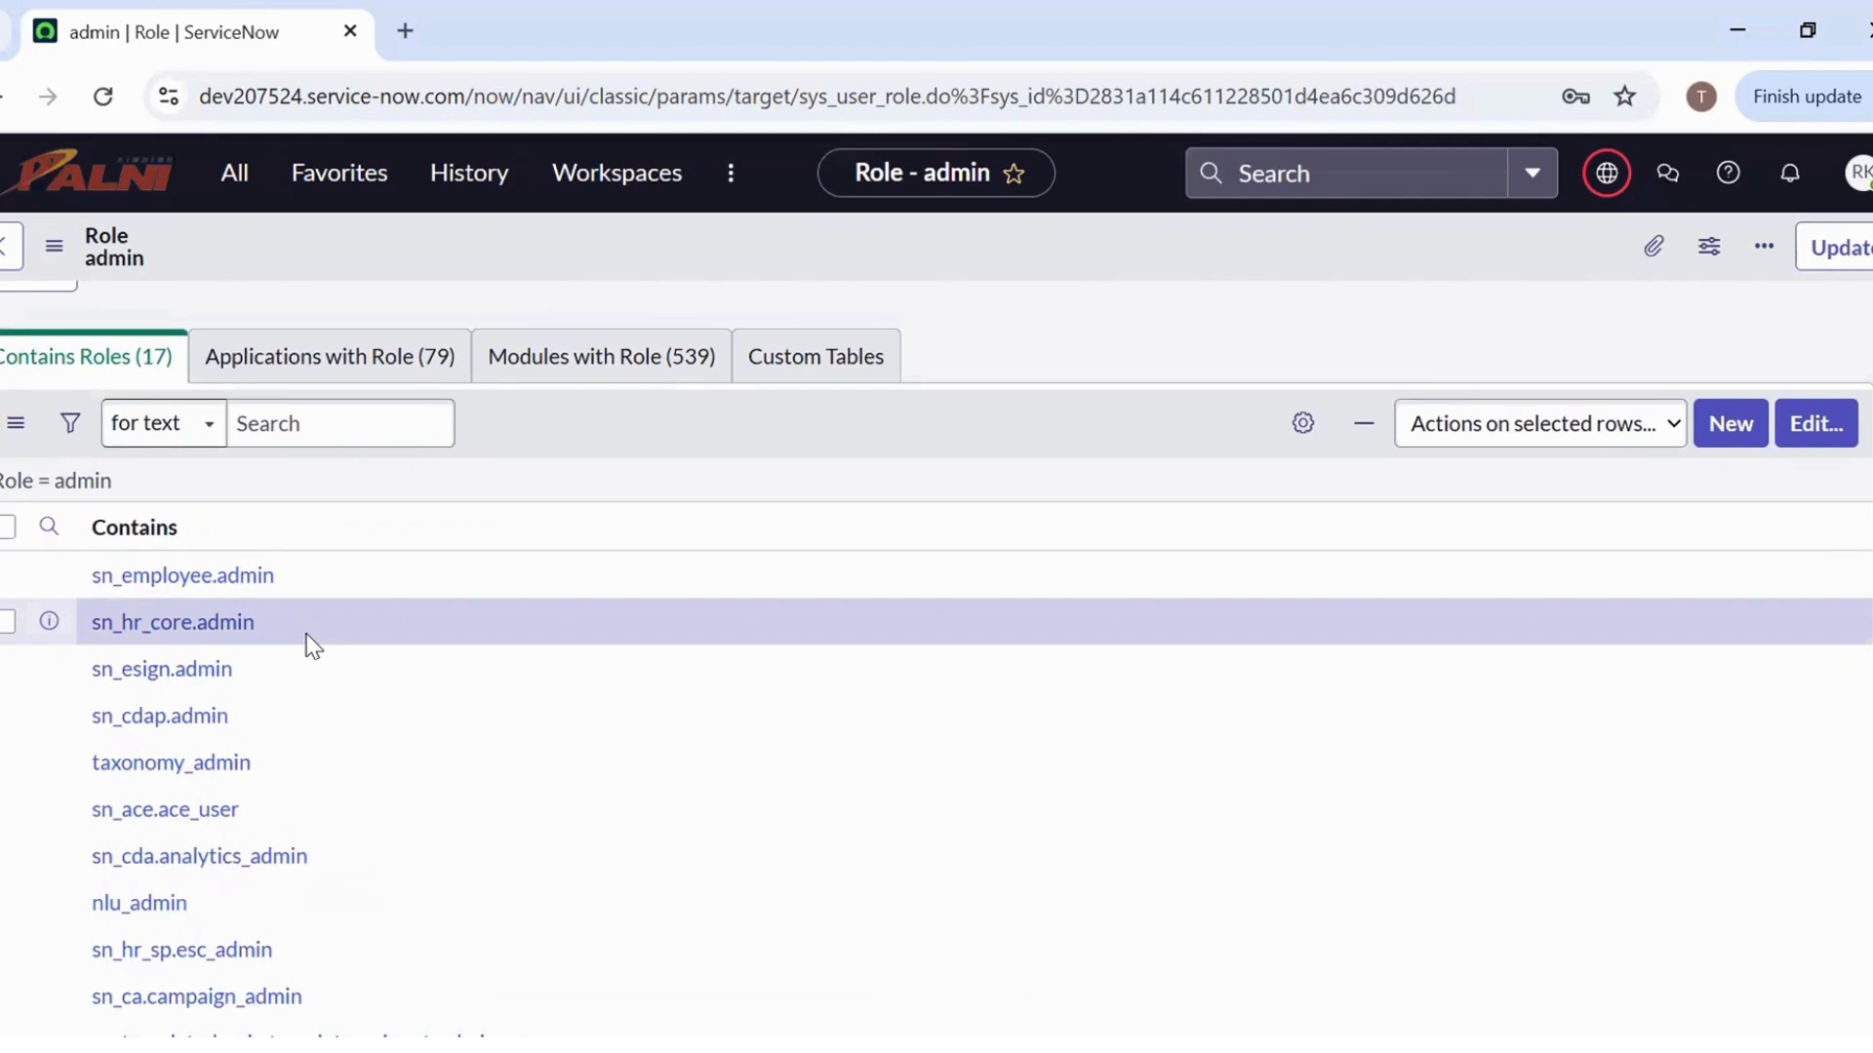
scroll(308, 640, up, 4)
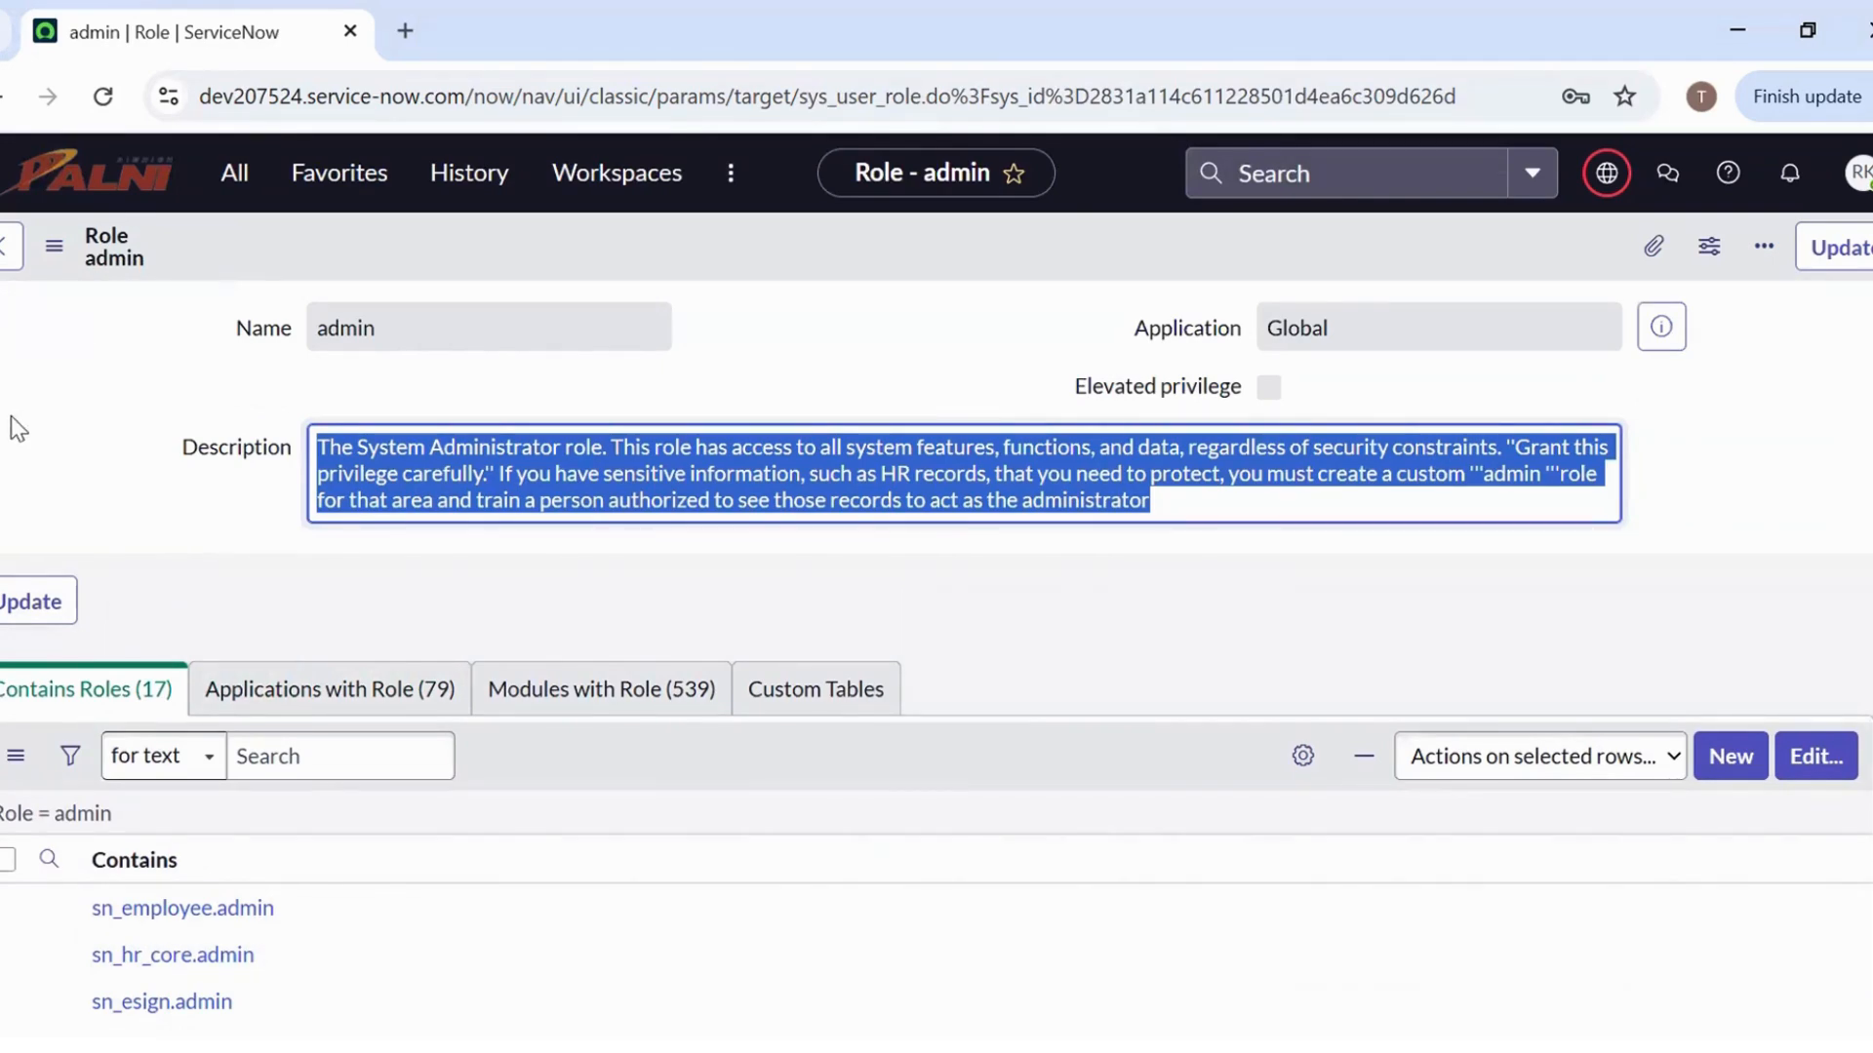
click(12, 256)
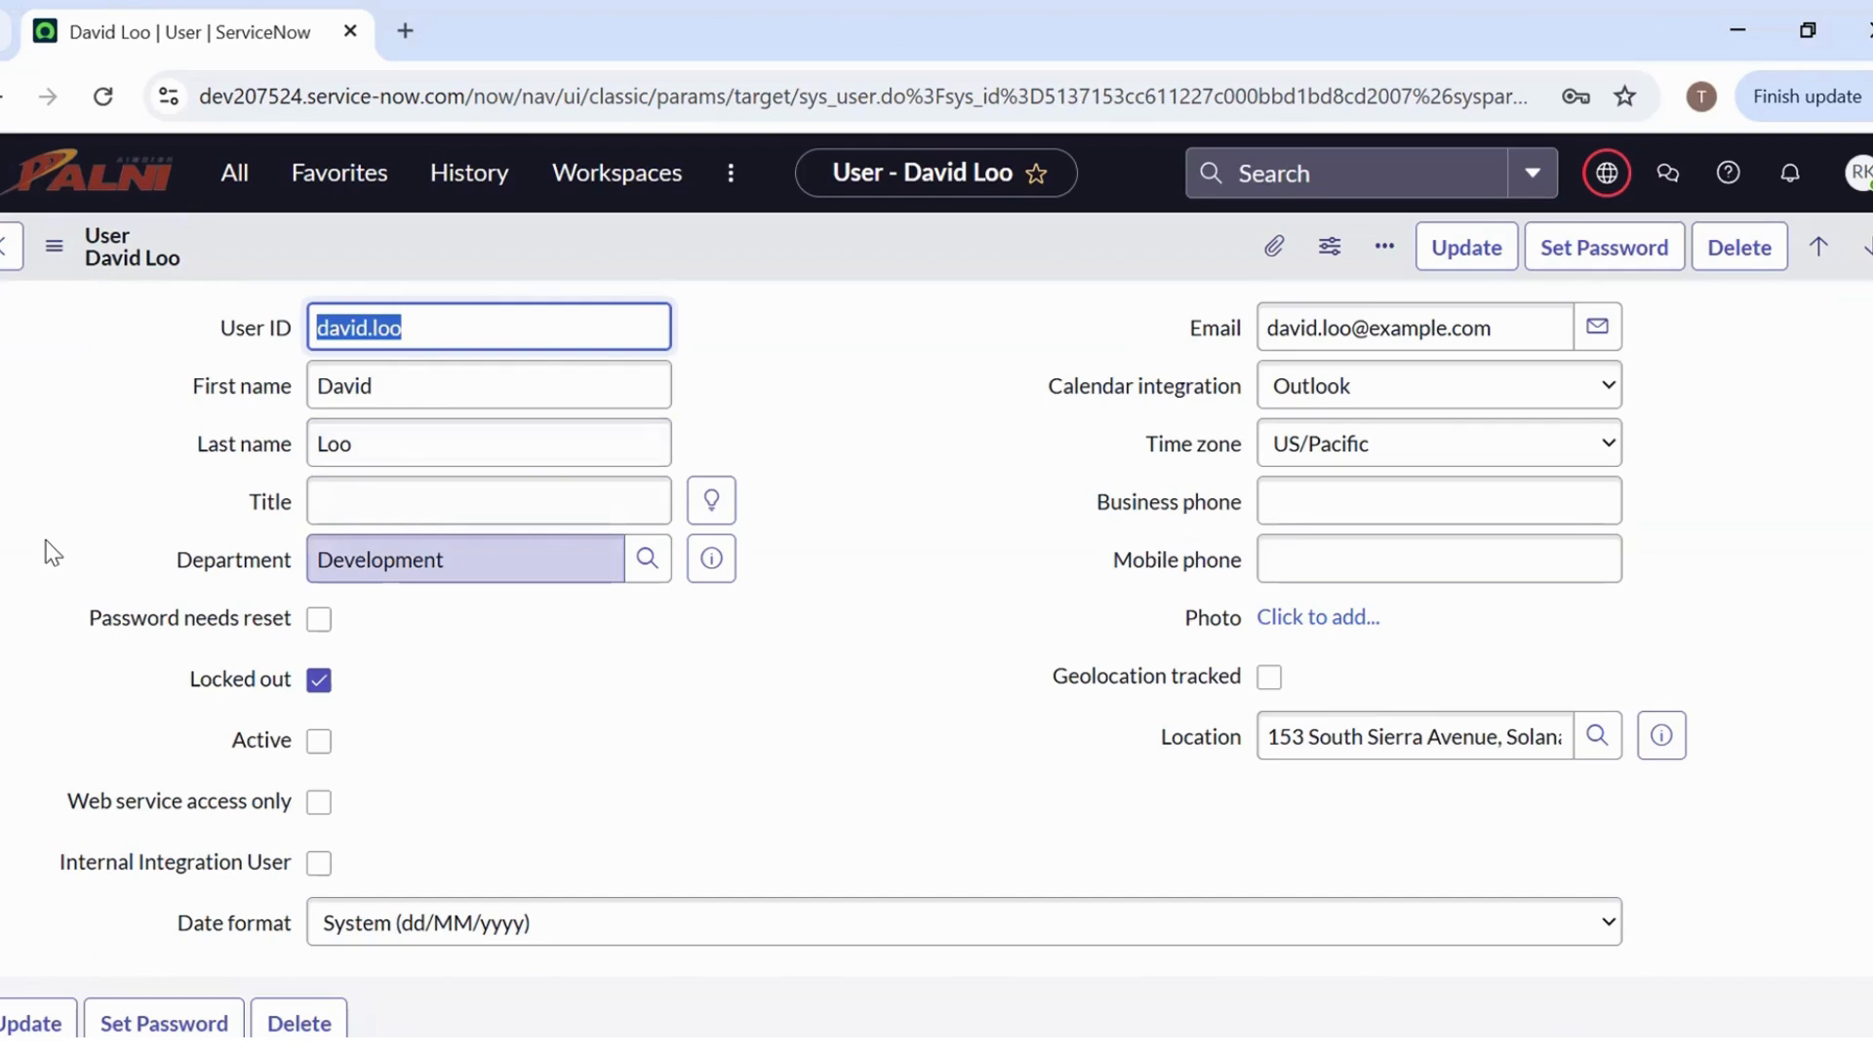
click(45, 541)
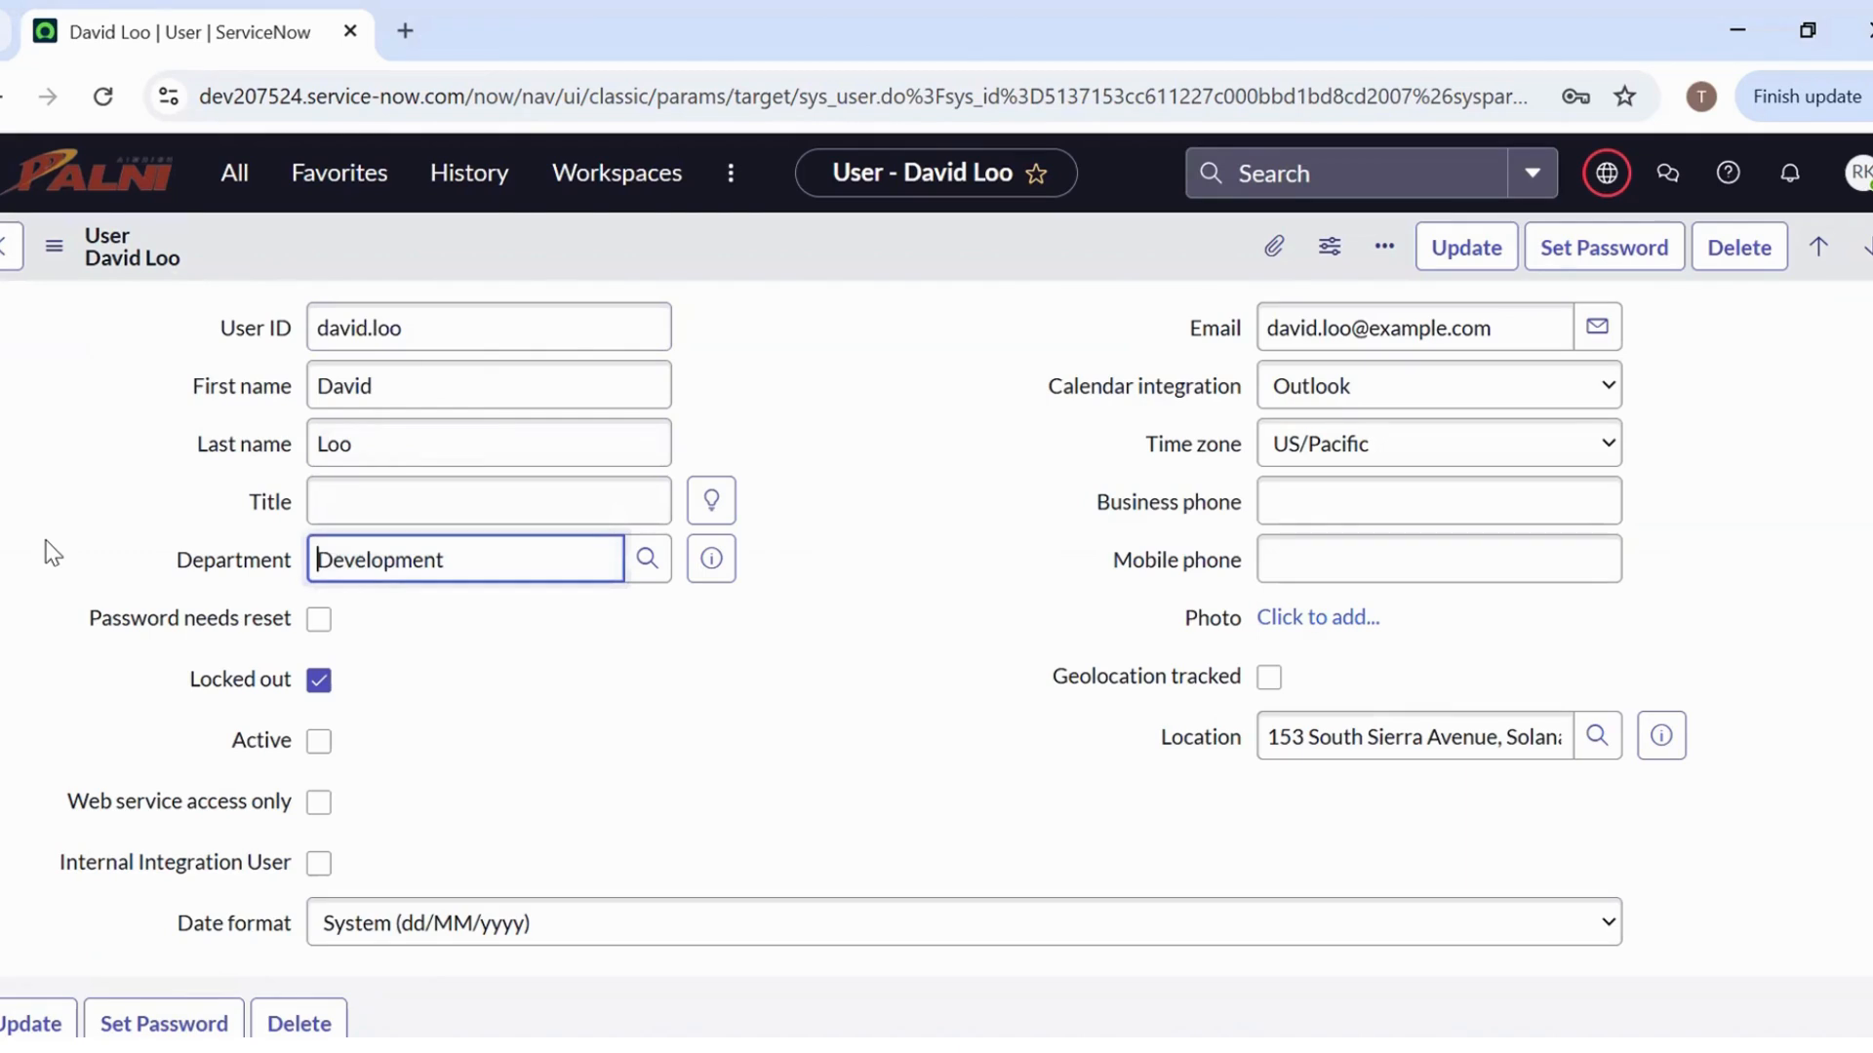